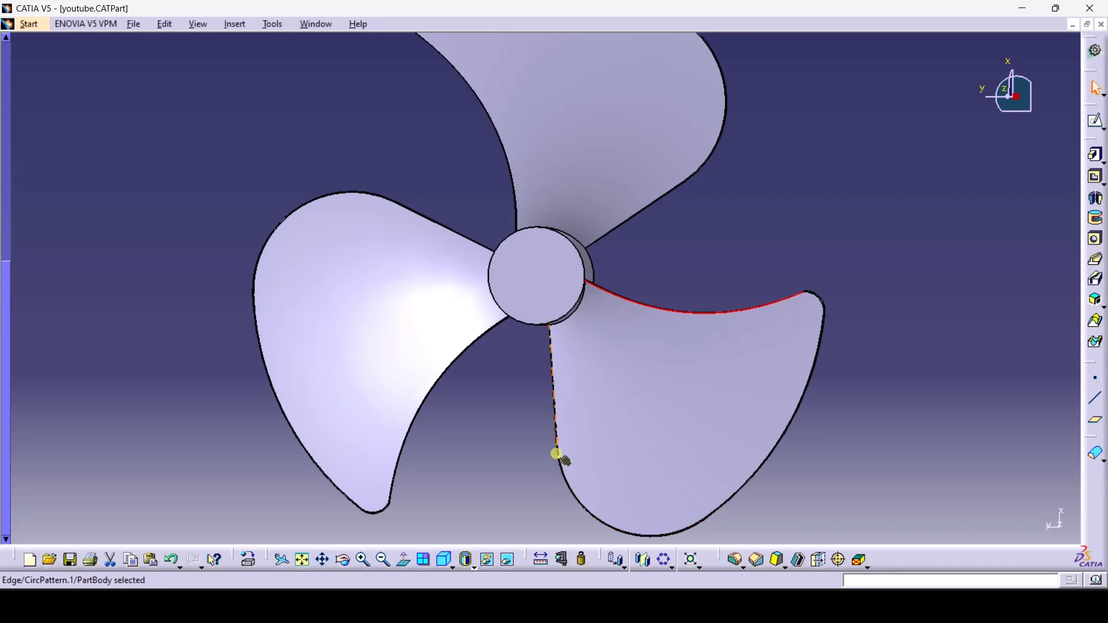
# Orbit the three-bladed propeller to view it from other angles, including from the top
pyautogui.click(343, 560)
pyautogui.moveTo(509, 479); pyautogui.dragTo(366, 118)
pyautogui.moveTo(558, 220); pyautogui.dragTo(302, 460)
pyautogui.click(342, 559)
pyautogui.moveTo(403, 384); pyautogui.dragTo(762, 323)
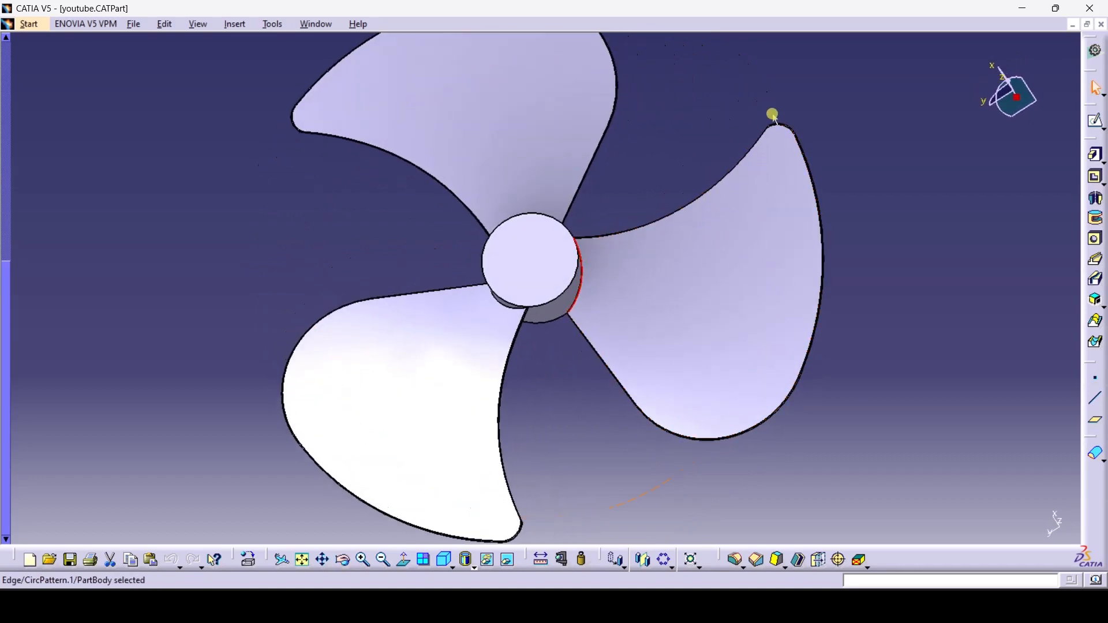
# Select a blade-to-hub edge, tilt to show the blade sweep, and close youtube.CATPart
pyautogui.click(580, 310)
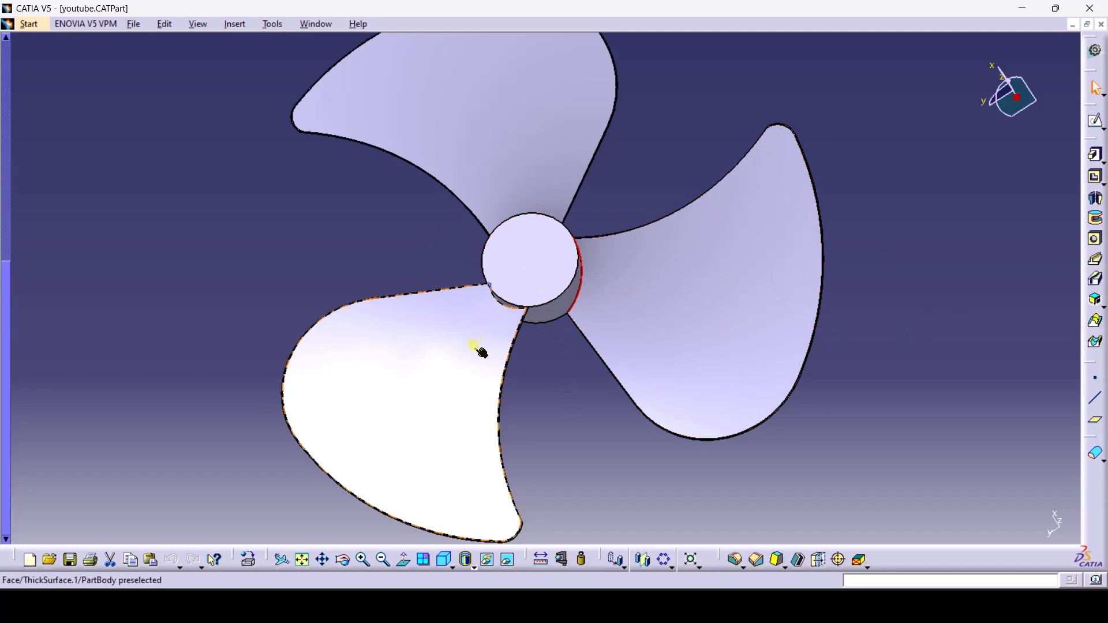
pyautogui.click(344, 560)
pyautogui.moveTo(590, 470); pyautogui.dragTo(466, 468)
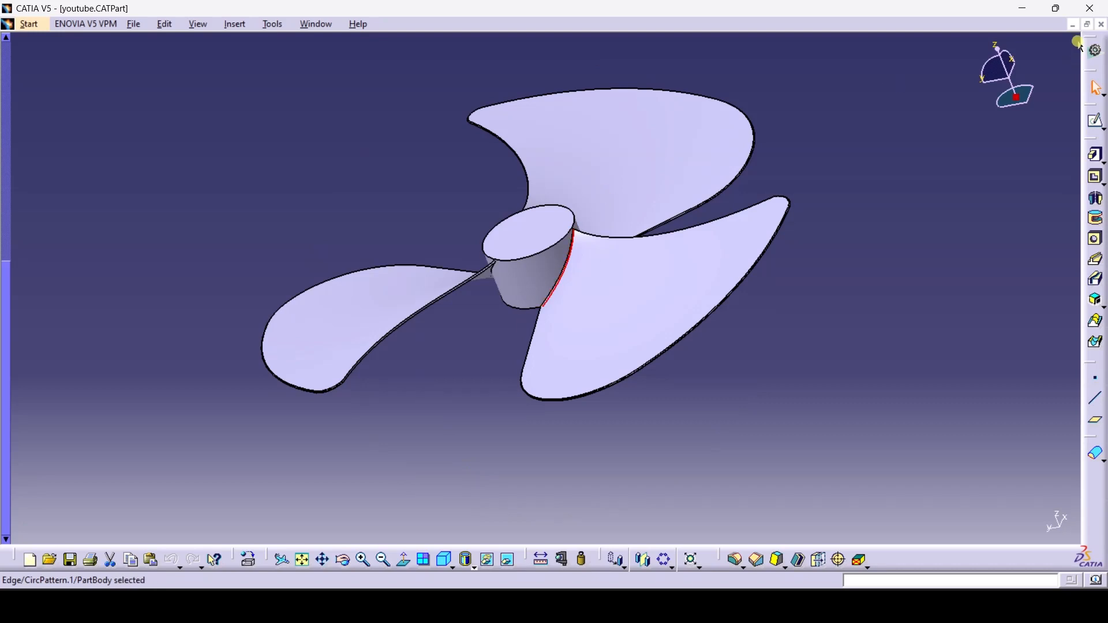
pyautogui.click(1102, 24)
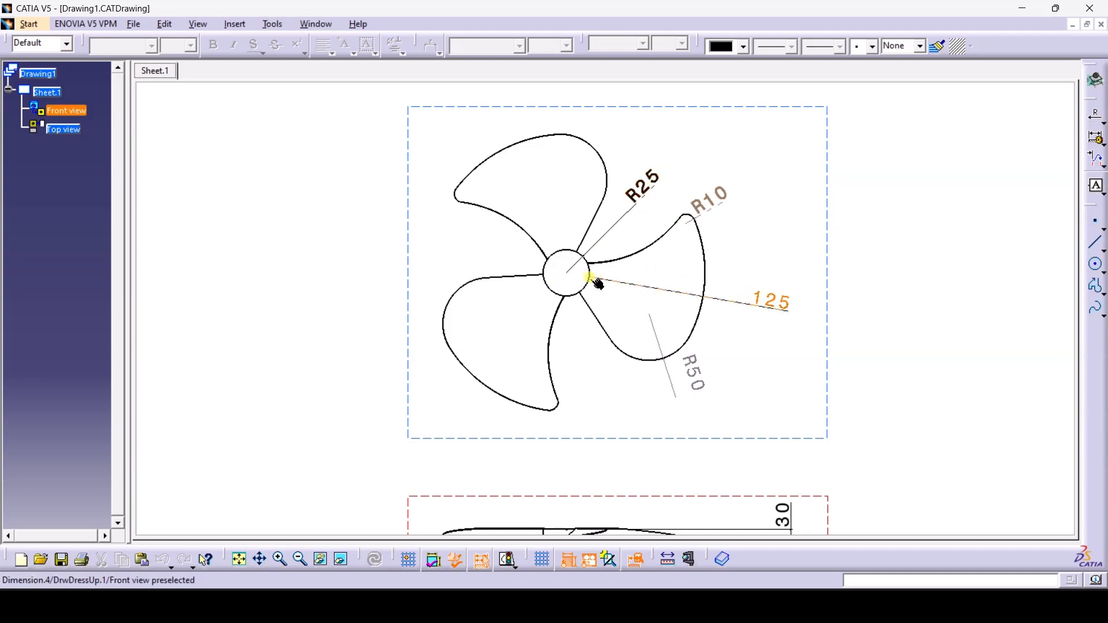
# Review the R25, R10, R50, 125 and 30 dimensions on the drawing sheet, then close Drawing1
pyautogui.scroll(-4, 795, 351)
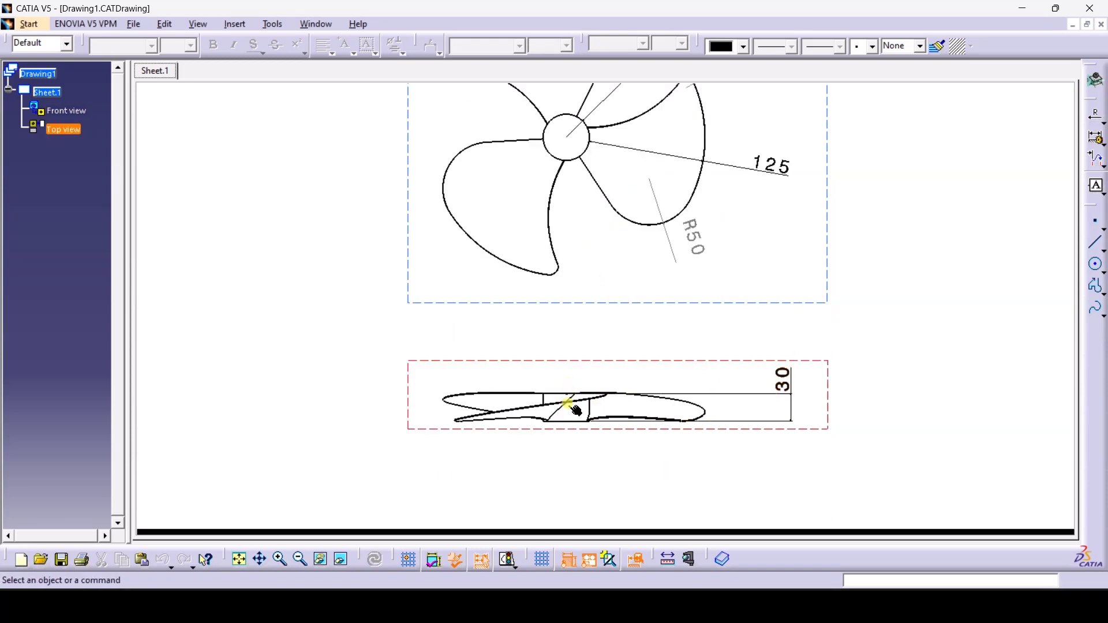
pyautogui.scroll(1, 809, 384)
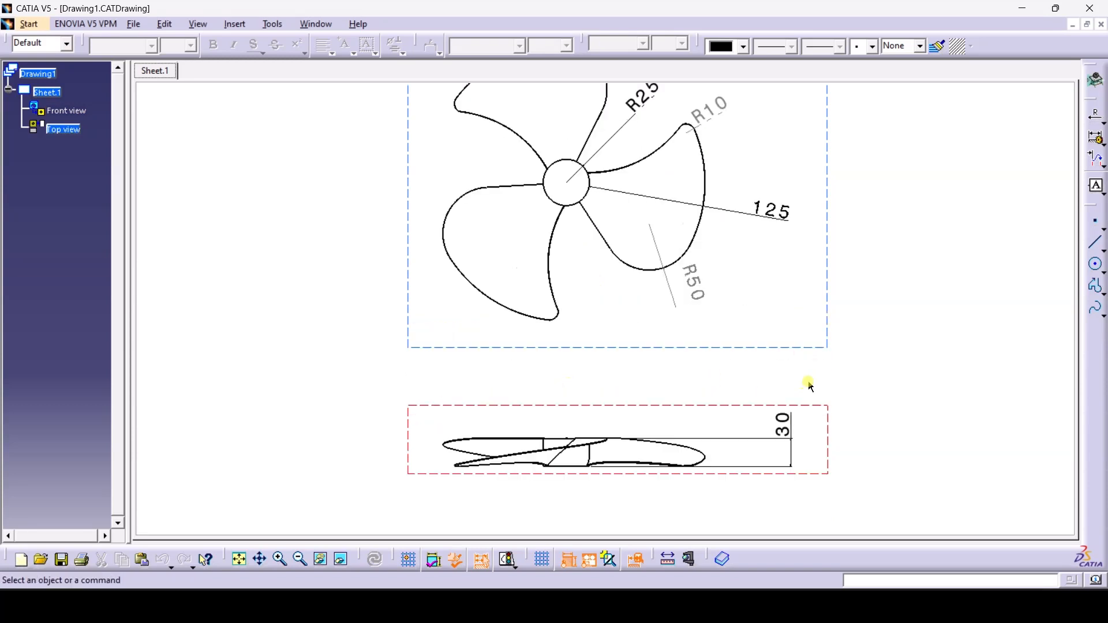
pyautogui.scroll(1, 811, 387)
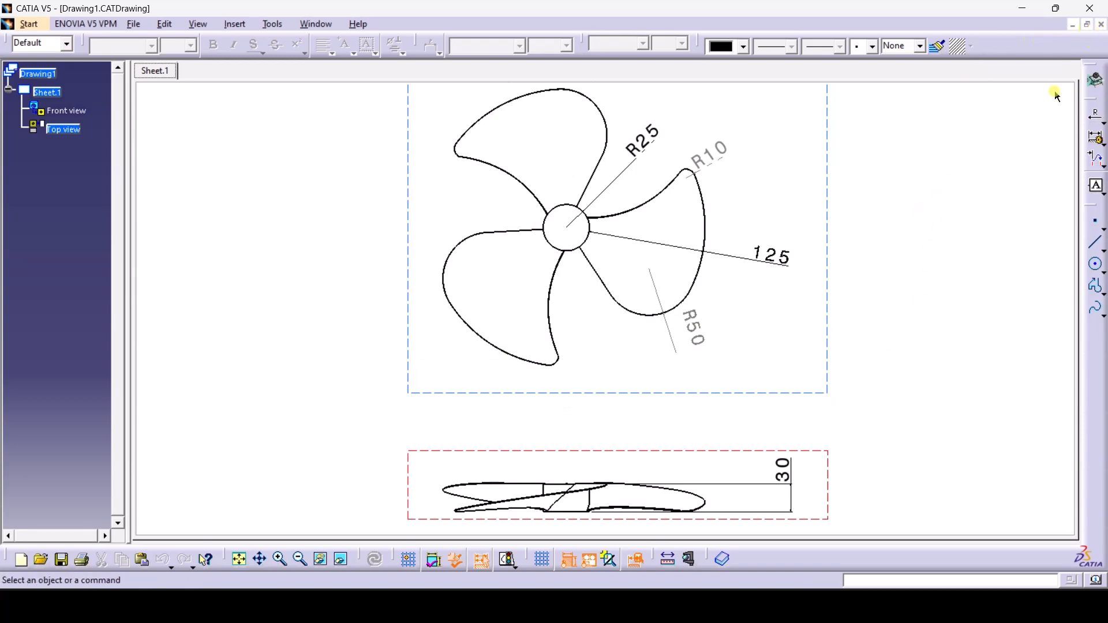
pyautogui.scroll(-1, 612, 292)
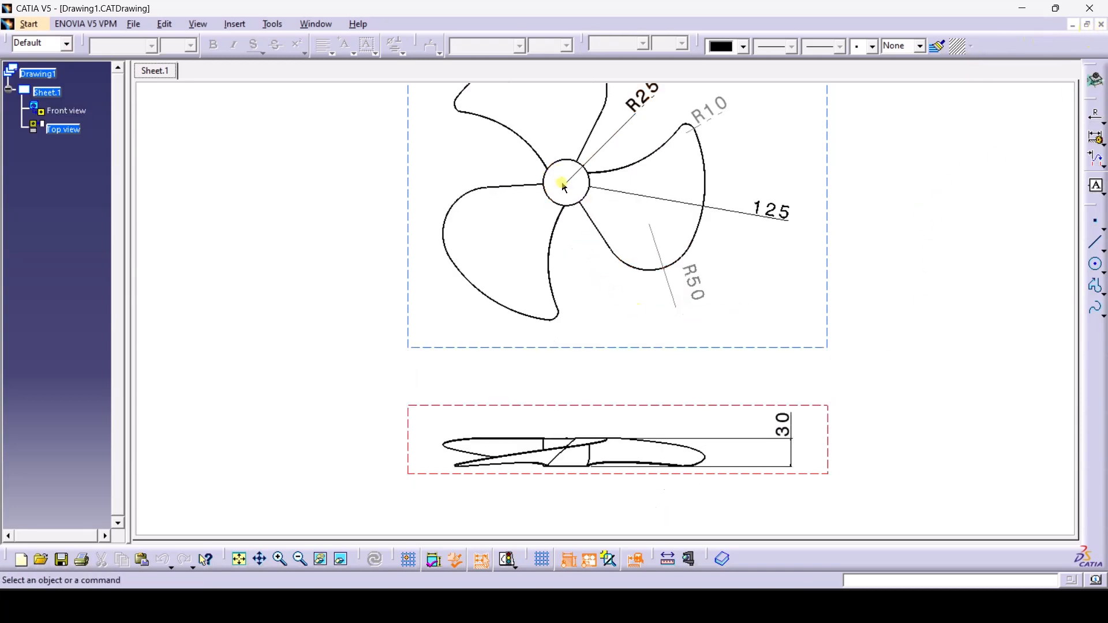
pyautogui.scroll(1, 644, 149)
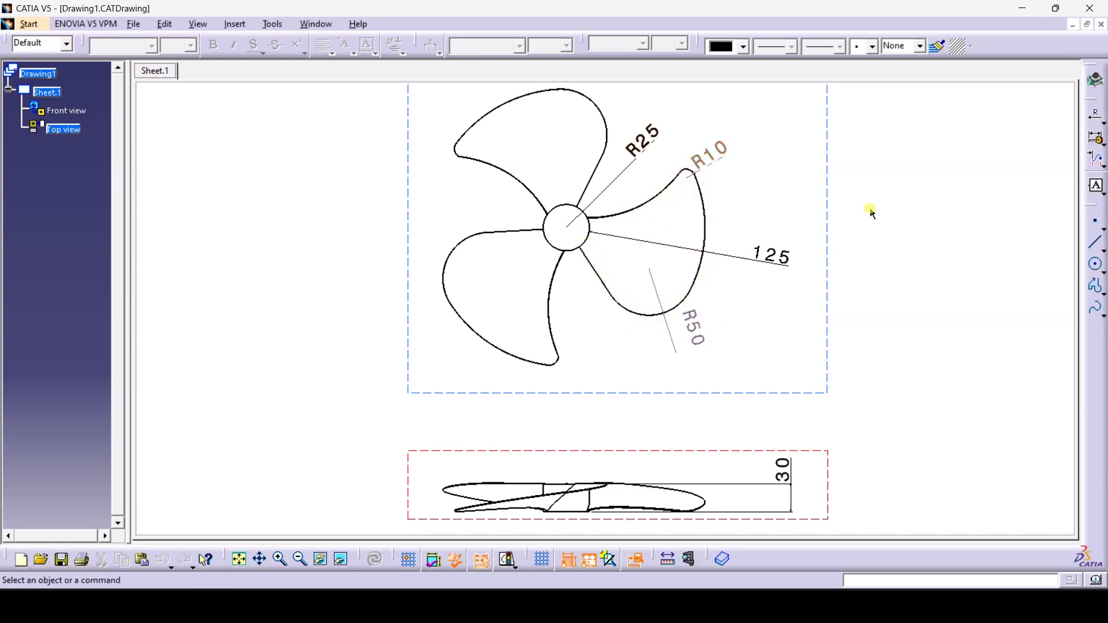
pyautogui.click(1102, 24)
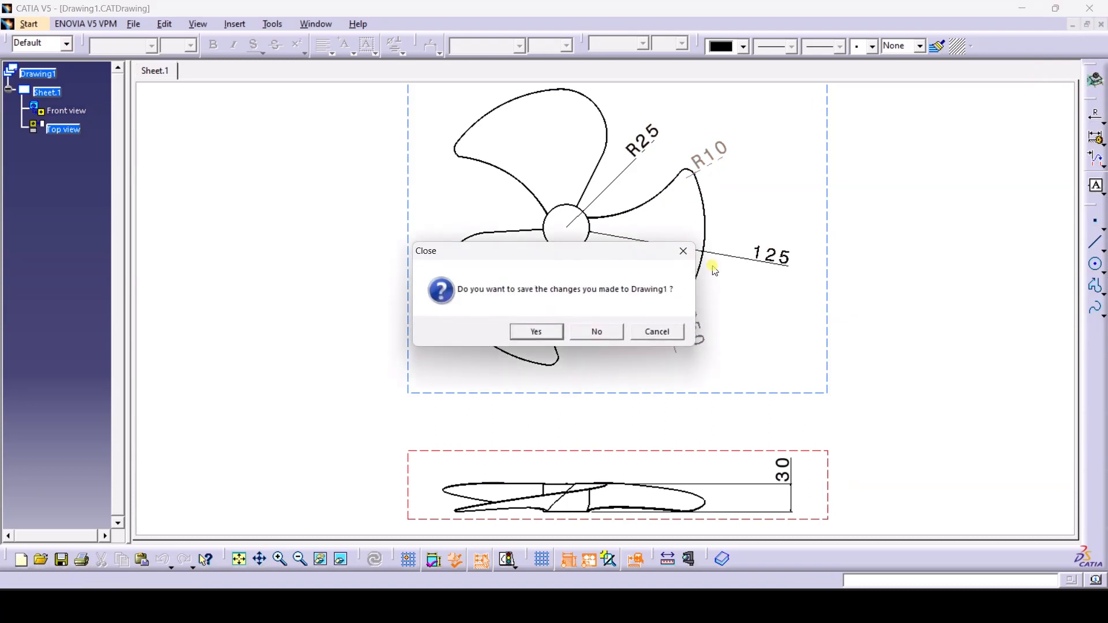
# Discard the drawing and start a new Wireframe and Surface Design part named Part1
pyautogui.click(596, 332)
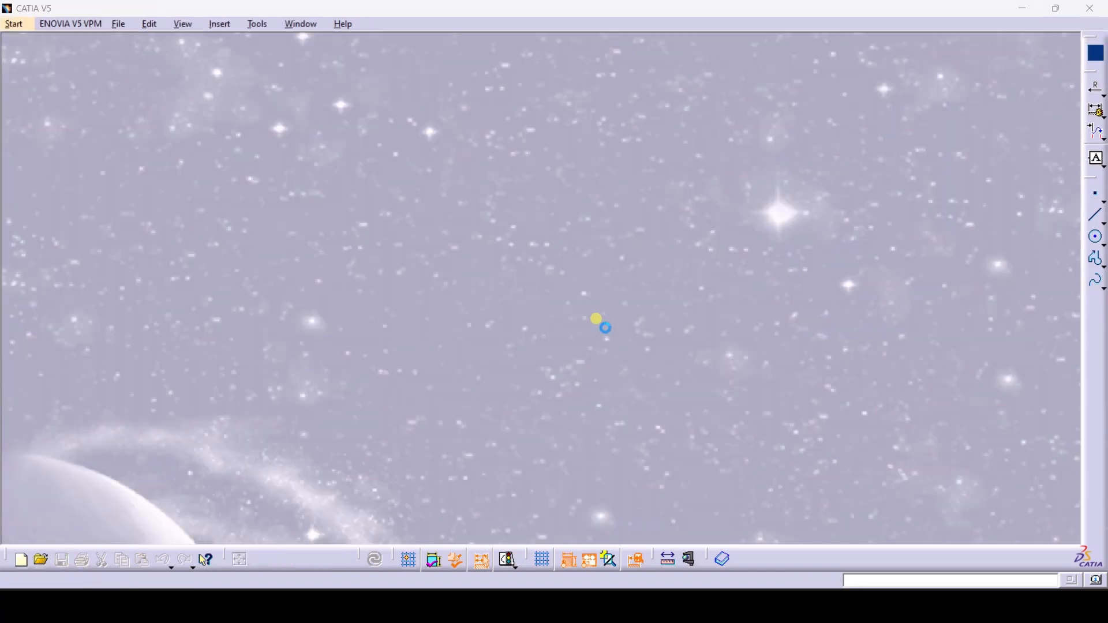
pyautogui.click(16, 27)
pyautogui.click(130, 58)
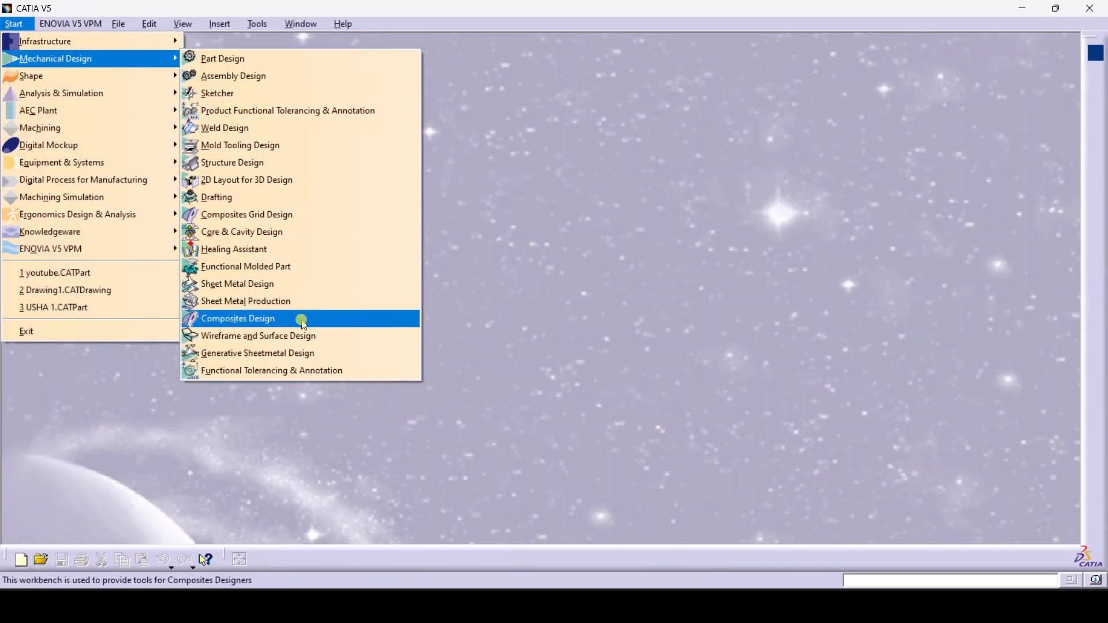
pyautogui.click(303, 334)
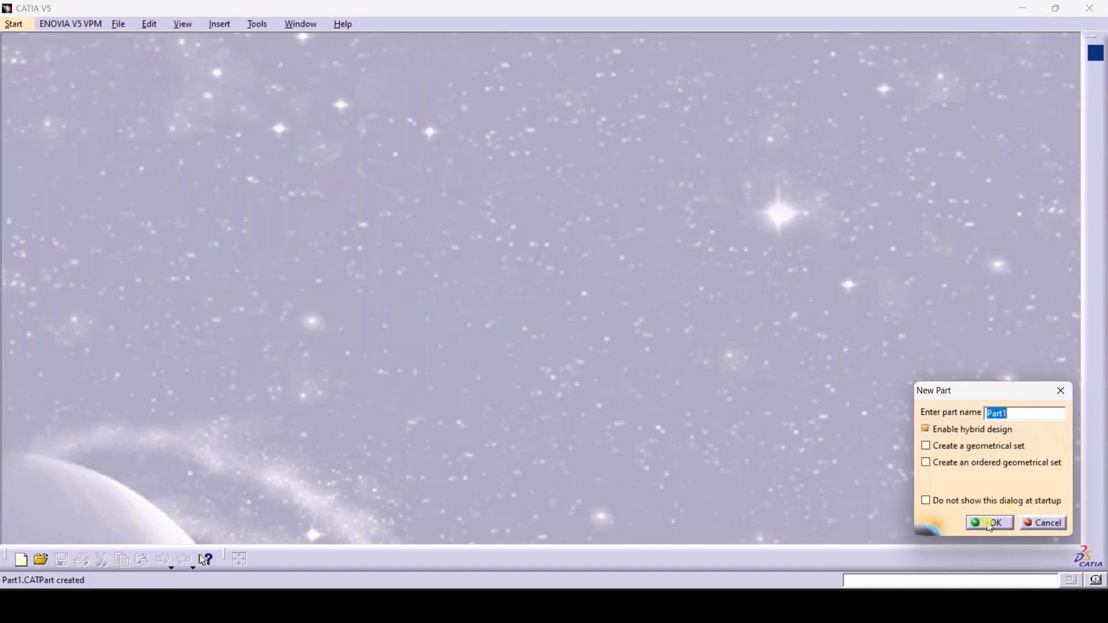
pyautogui.click(990, 524)
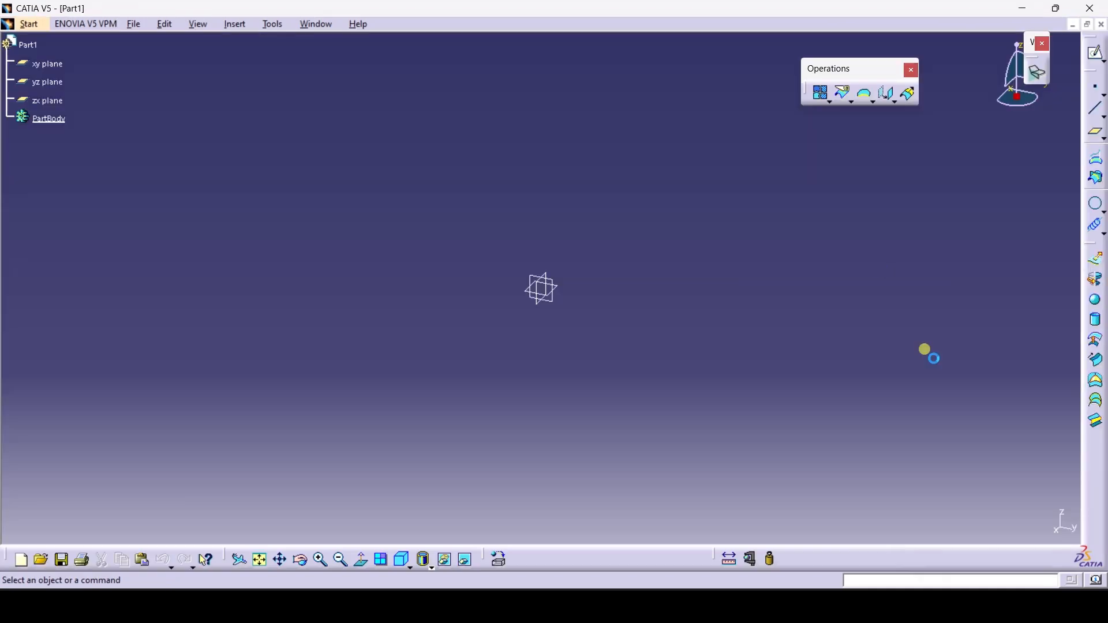
# Sketch a circle centred at the origin on the xy plane
pyautogui.click(558, 290)
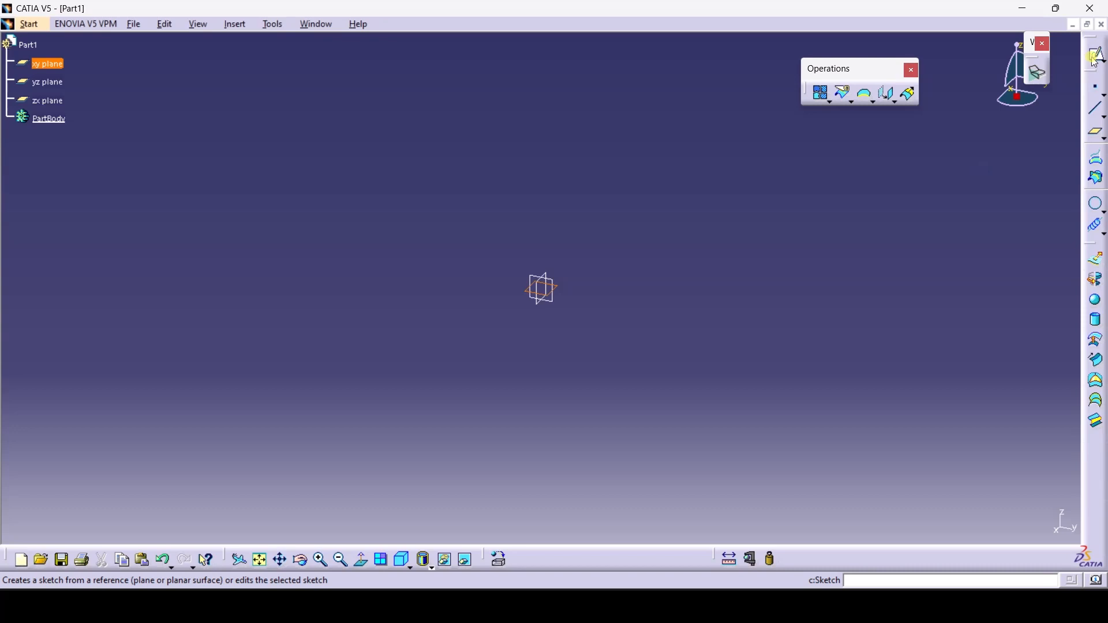
pyautogui.click(1096, 58)
pyautogui.click(1098, 301)
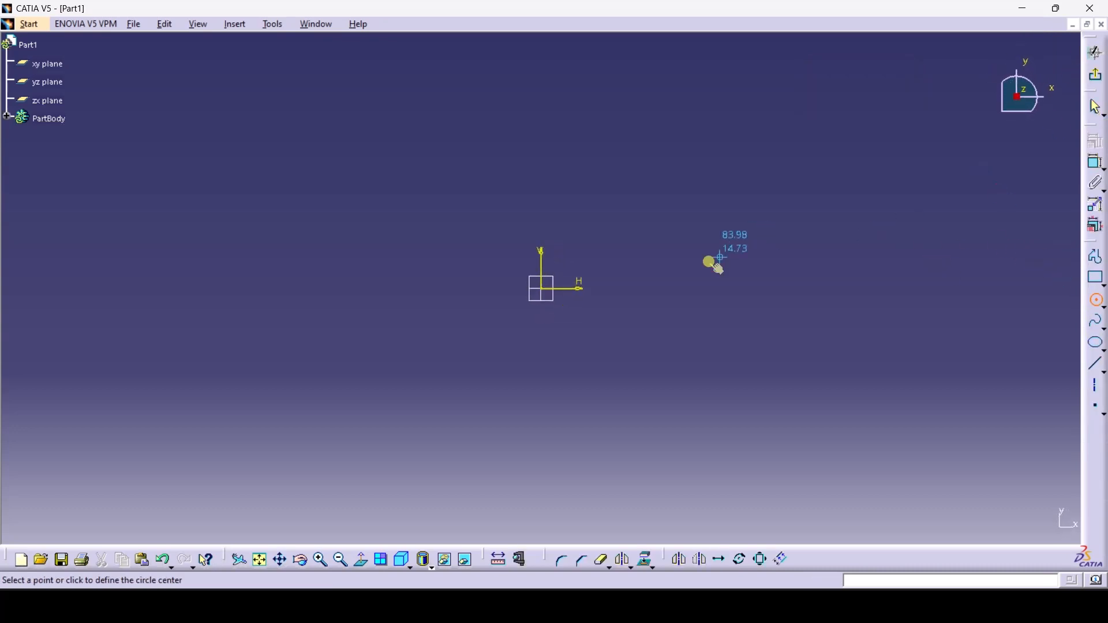
pyautogui.click(541, 289)
pyautogui.click(603, 304)
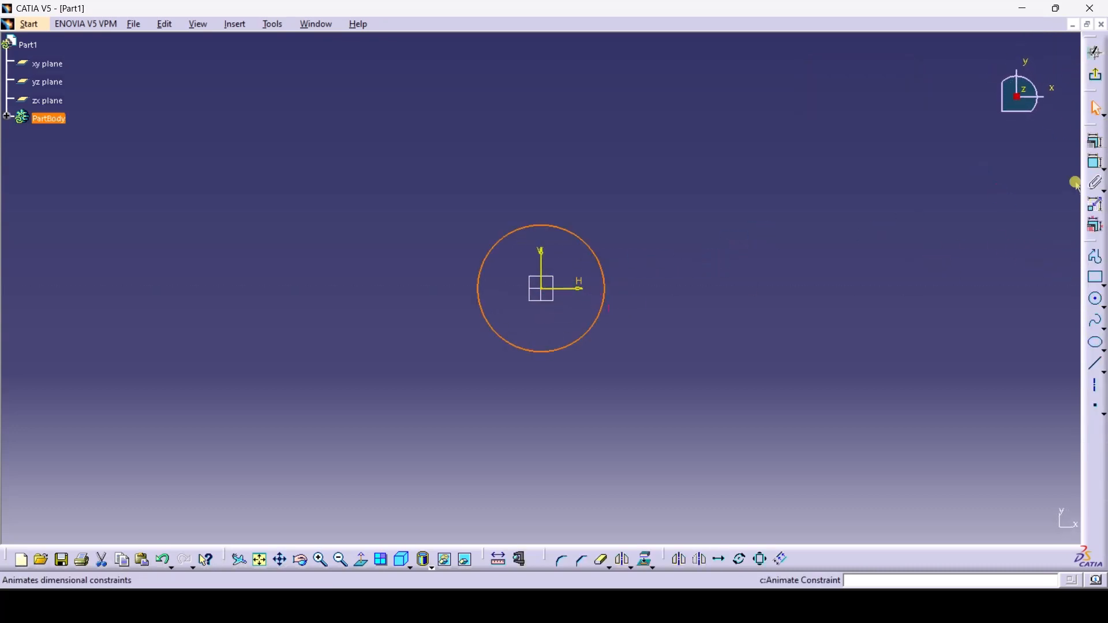
# Constrain the circle to a 50 mm diameter and exit the sketcher
pyautogui.click(1095, 141)
pyautogui.click(596, 256)
pyautogui.click(666, 241)
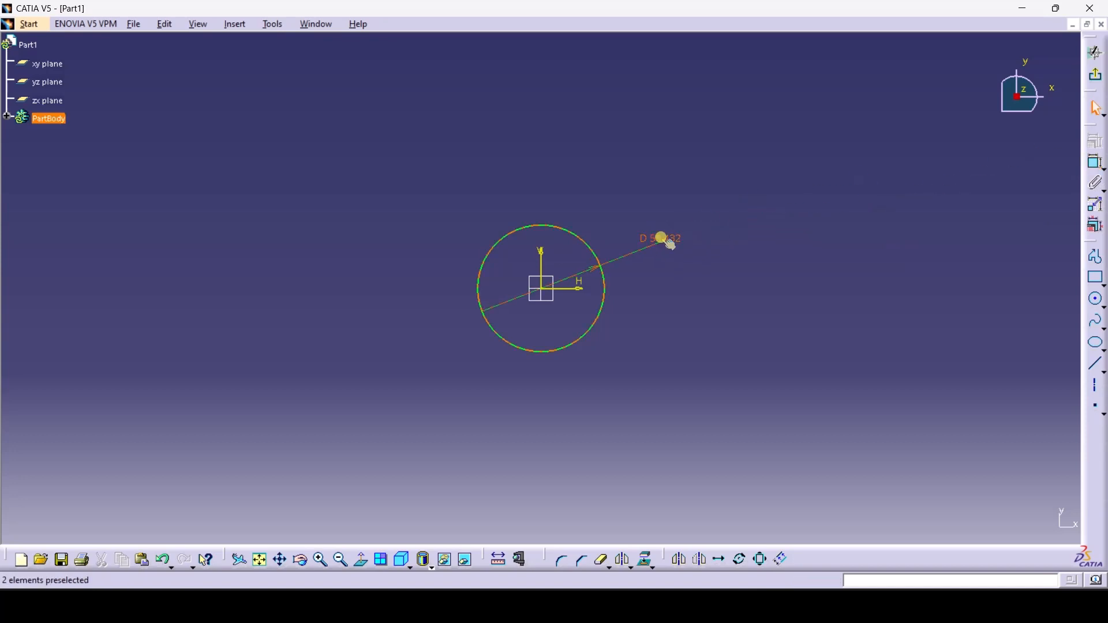
pyautogui.doubleClick(665, 238)
pyautogui.write('50')
pyautogui.press('Return')
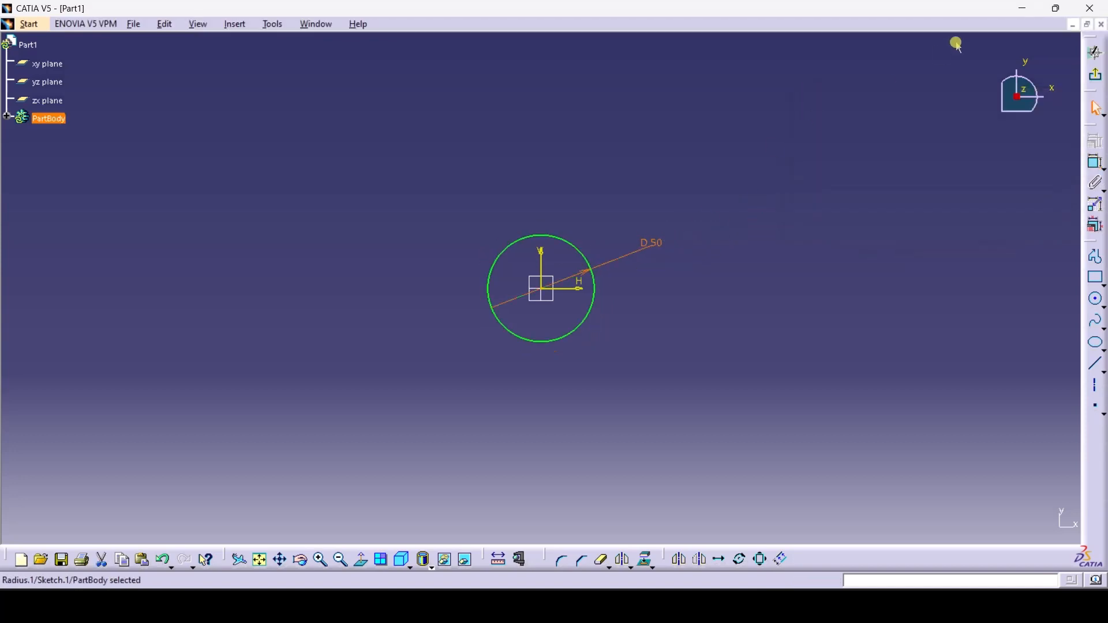
pyautogui.click(1096, 75)
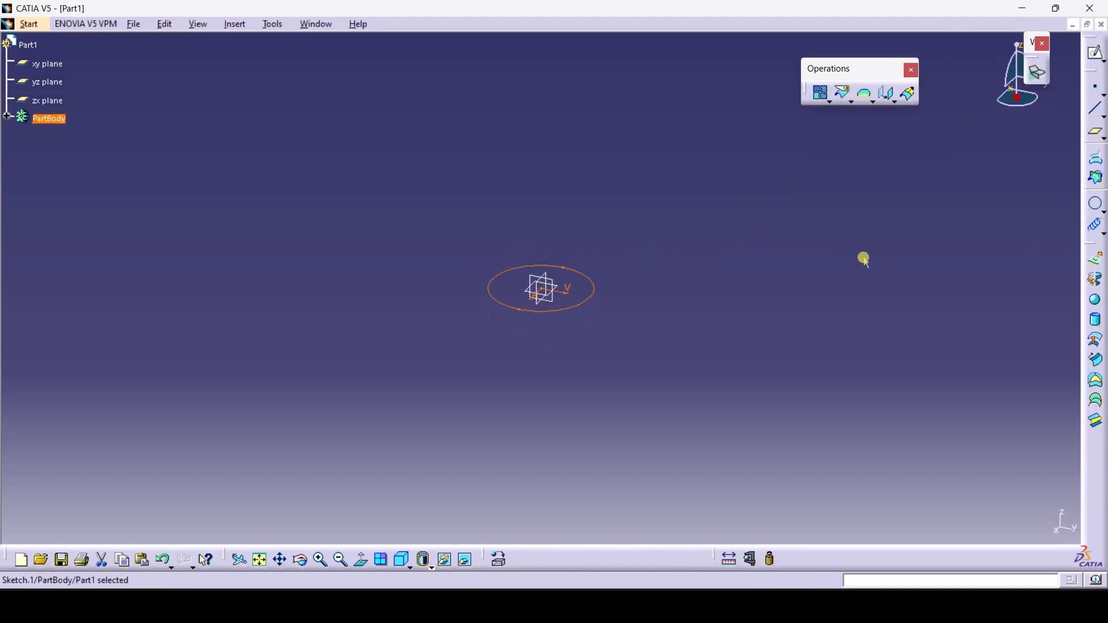
# Extrude Sketch.1 by 30 mm into the open cylindrical surface Extrude.1
pyautogui.click(864, 253)
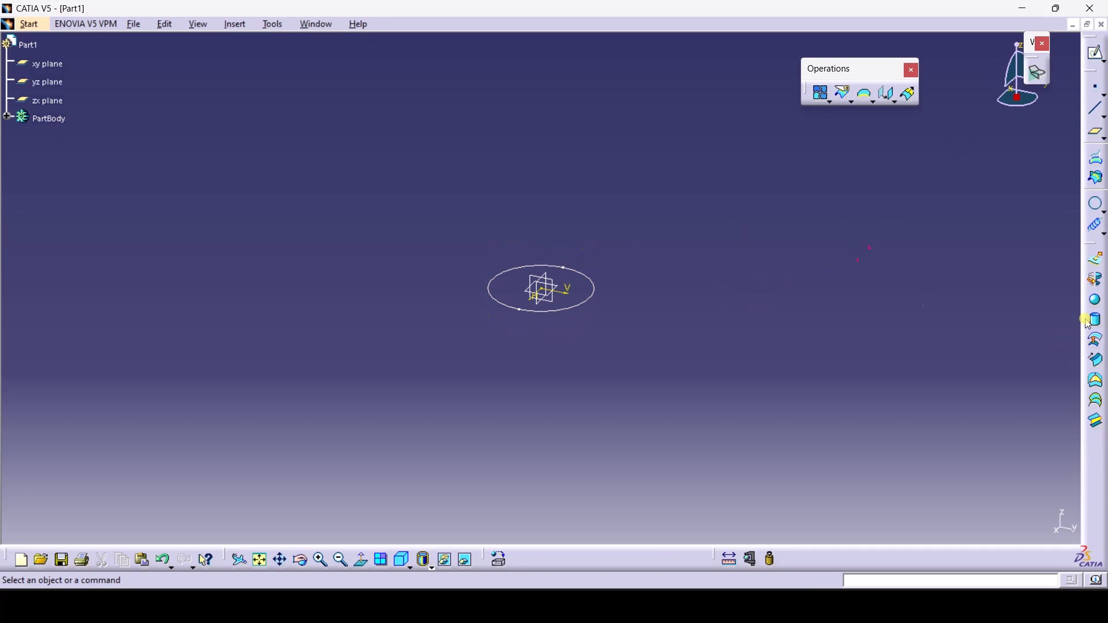
pyautogui.click(1098, 265)
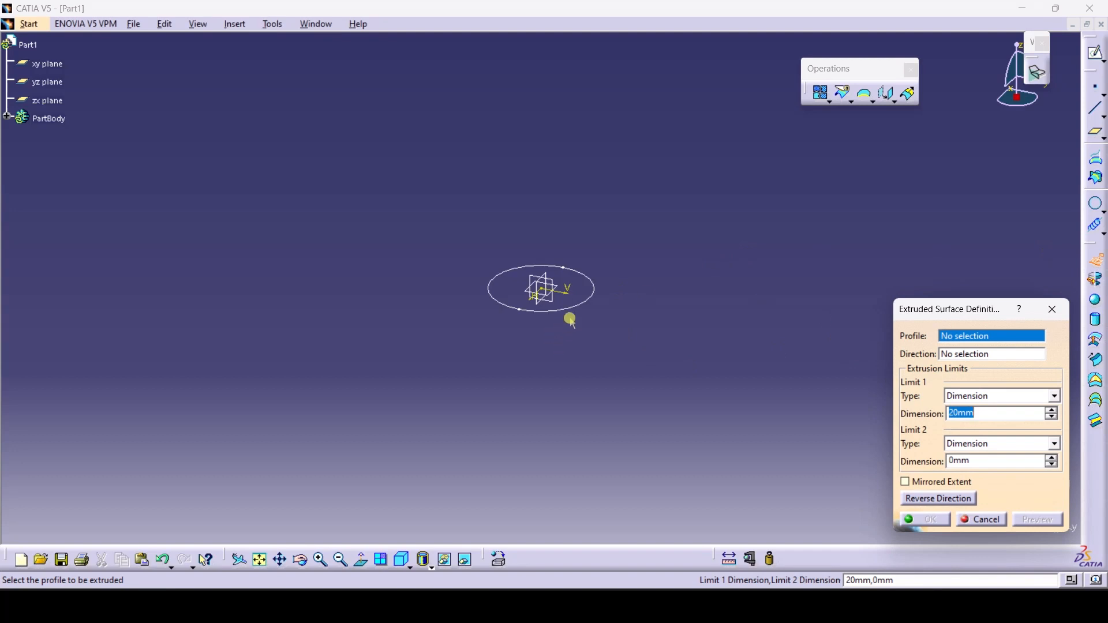
pyautogui.click(576, 307)
pyautogui.write('30')
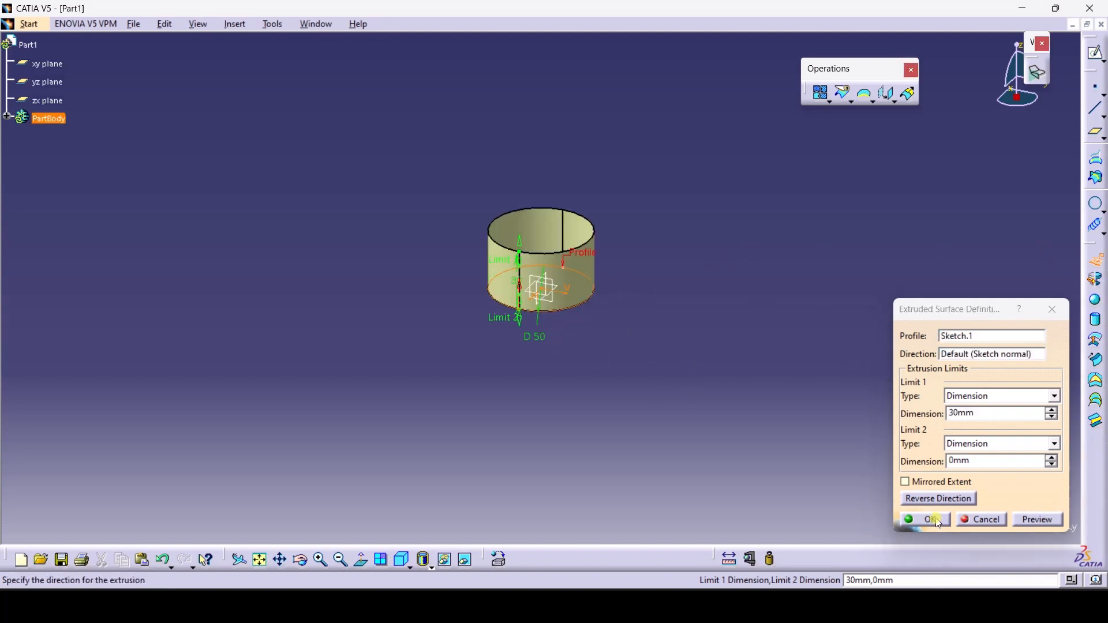
pyautogui.click(939, 522)
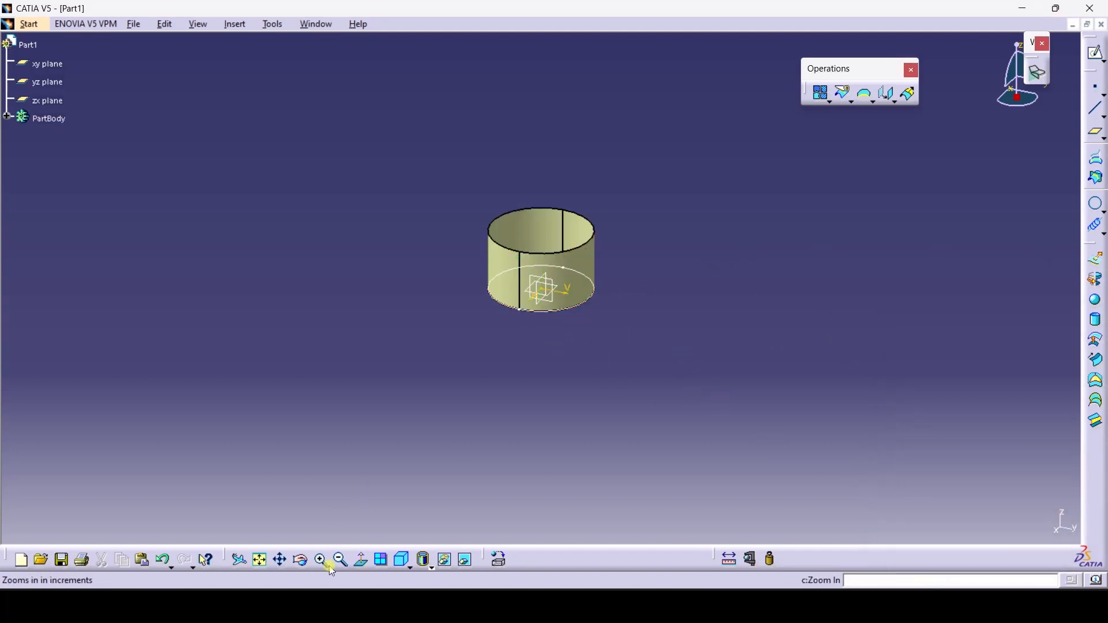
pyautogui.click(300, 559)
pyautogui.moveTo(519, 450); pyautogui.dragTo(547, 421)
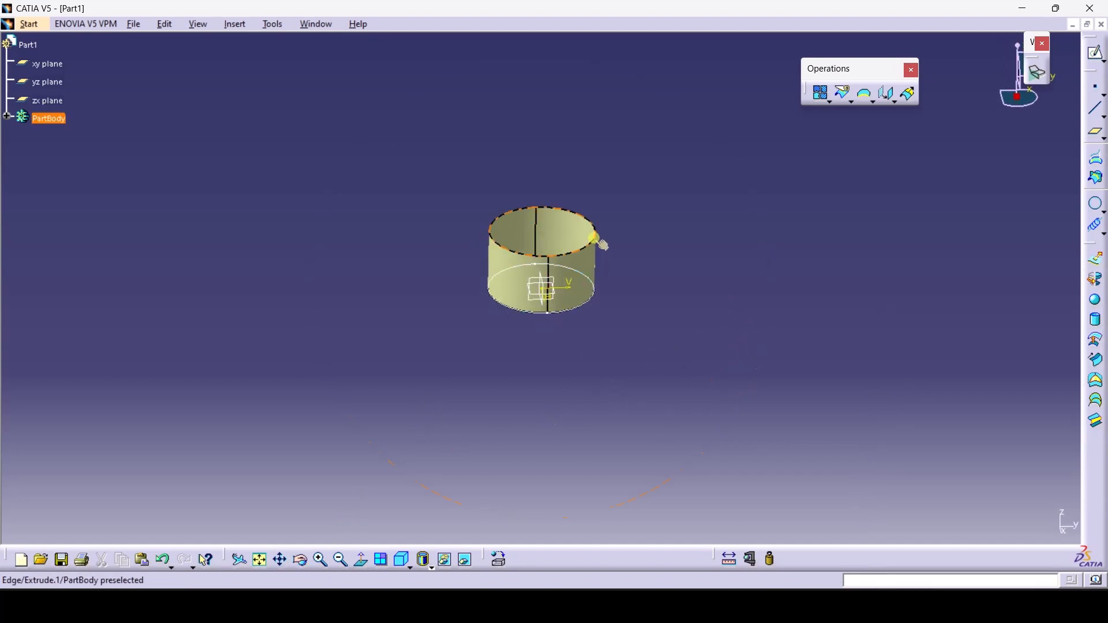
pyautogui.click(1104, 226)
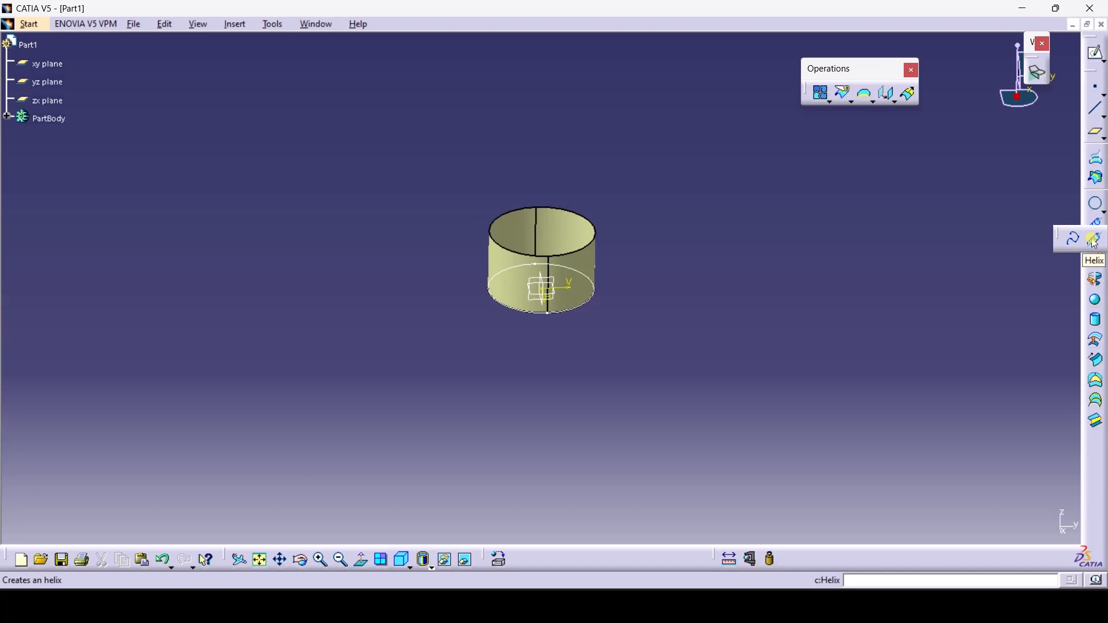
# Place Point.1 on the Sketch.1 base circle at 0 mm length along the curve
pyautogui.click(1095, 241)
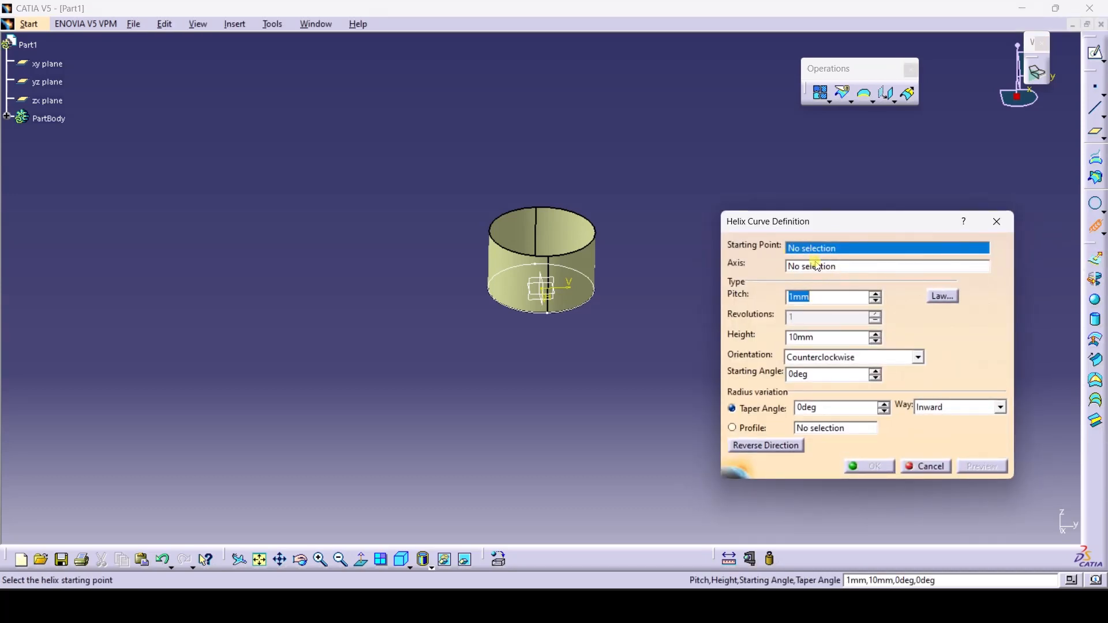
pyautogui.click(997, 221)
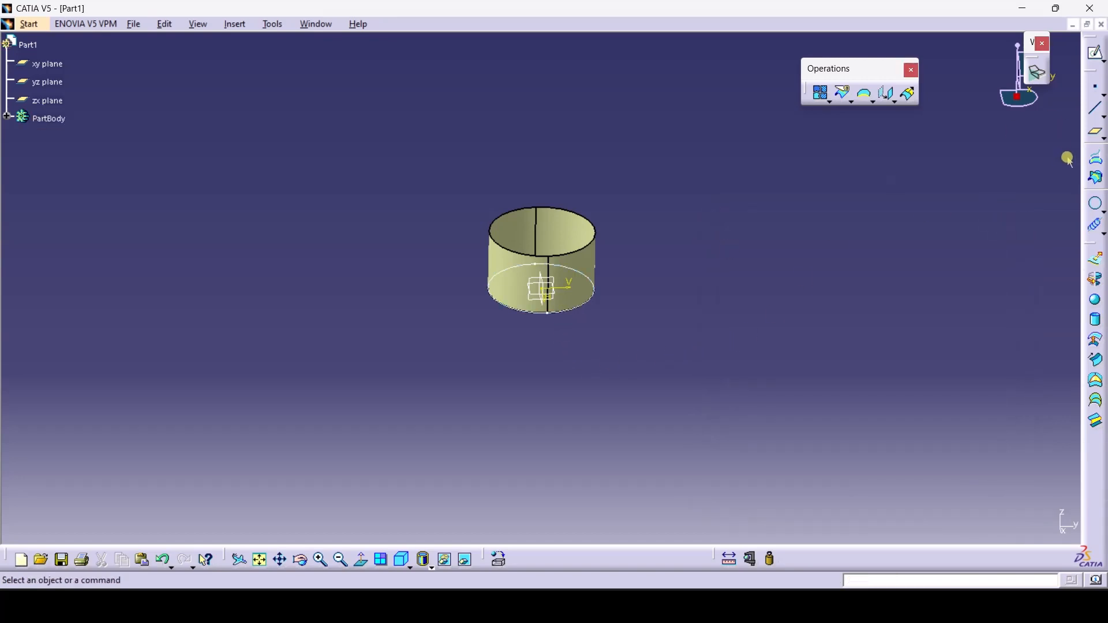
pyautogui.click(1098, 91)
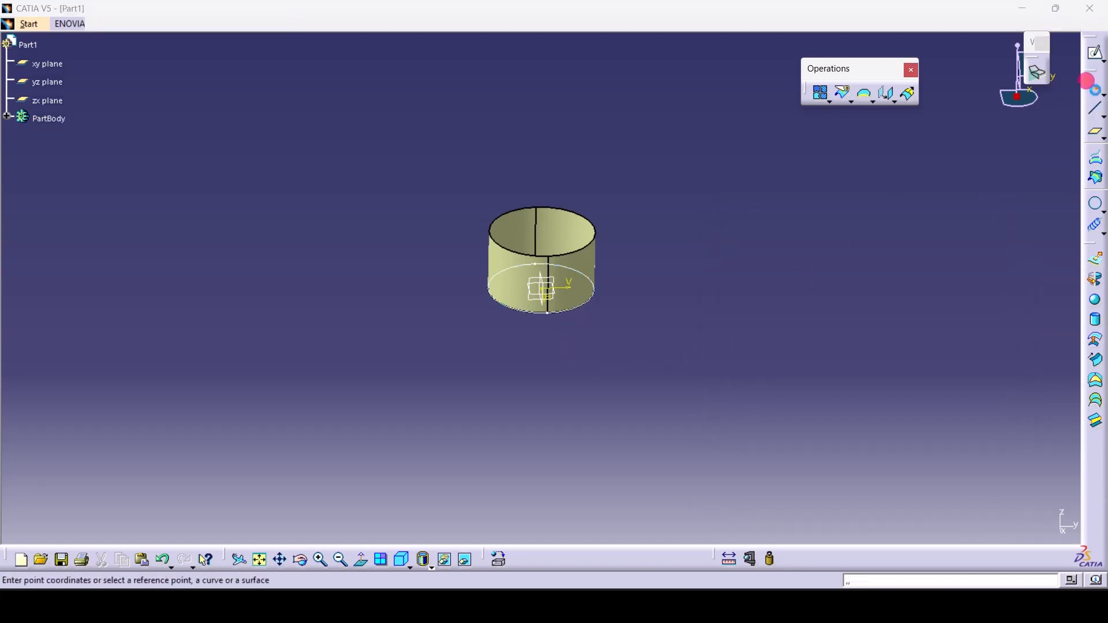
pyautogui.click(553, 315)
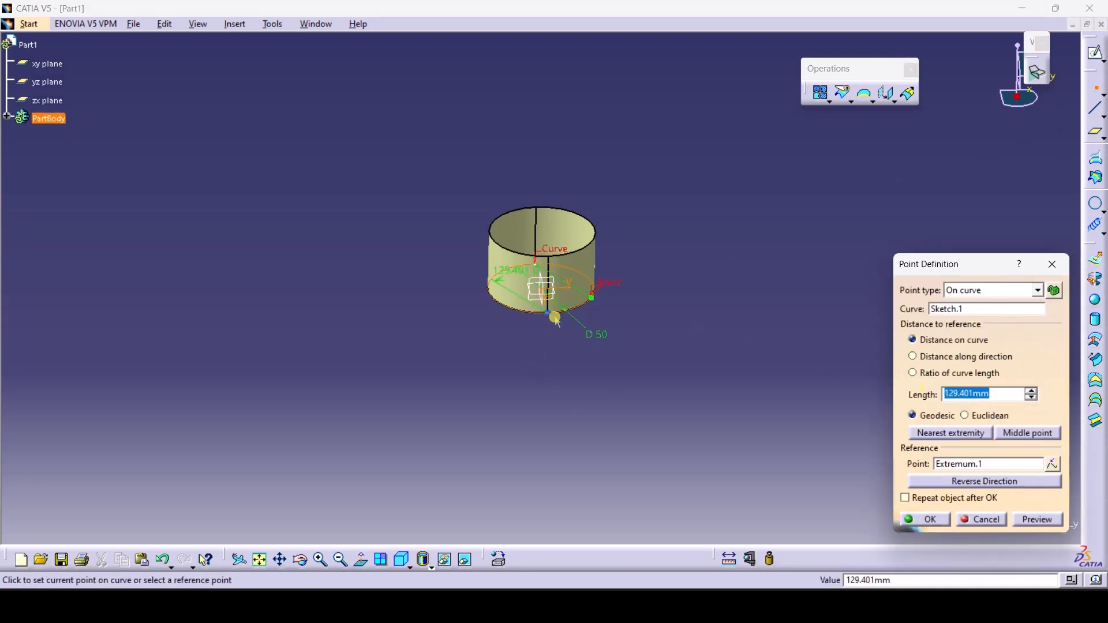
pyautogui.click(558, 318)
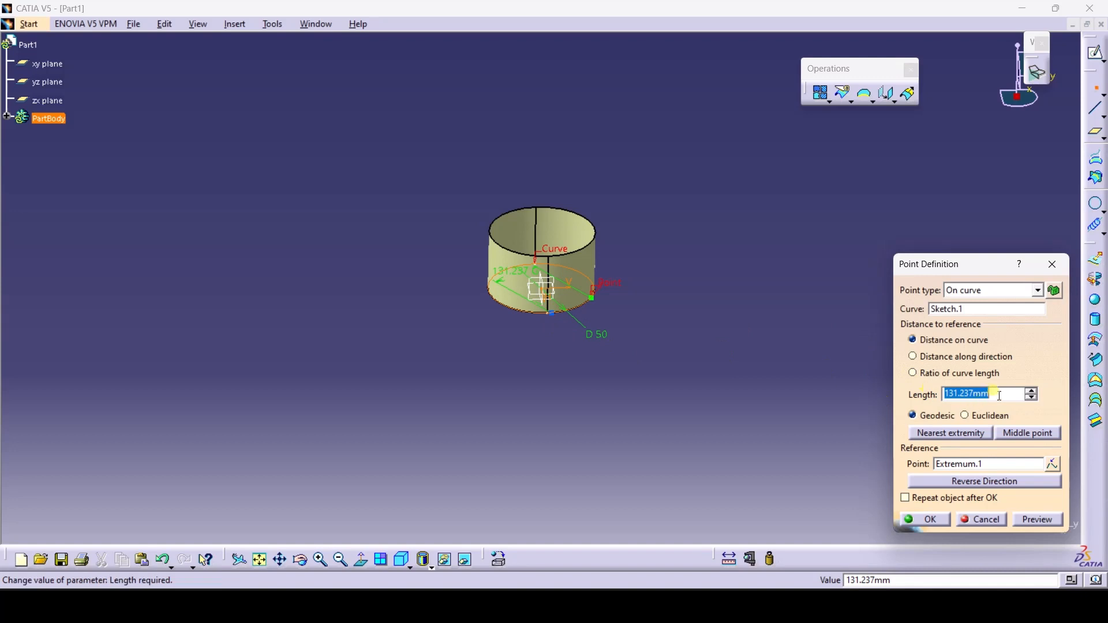
pyautogui.write('0')
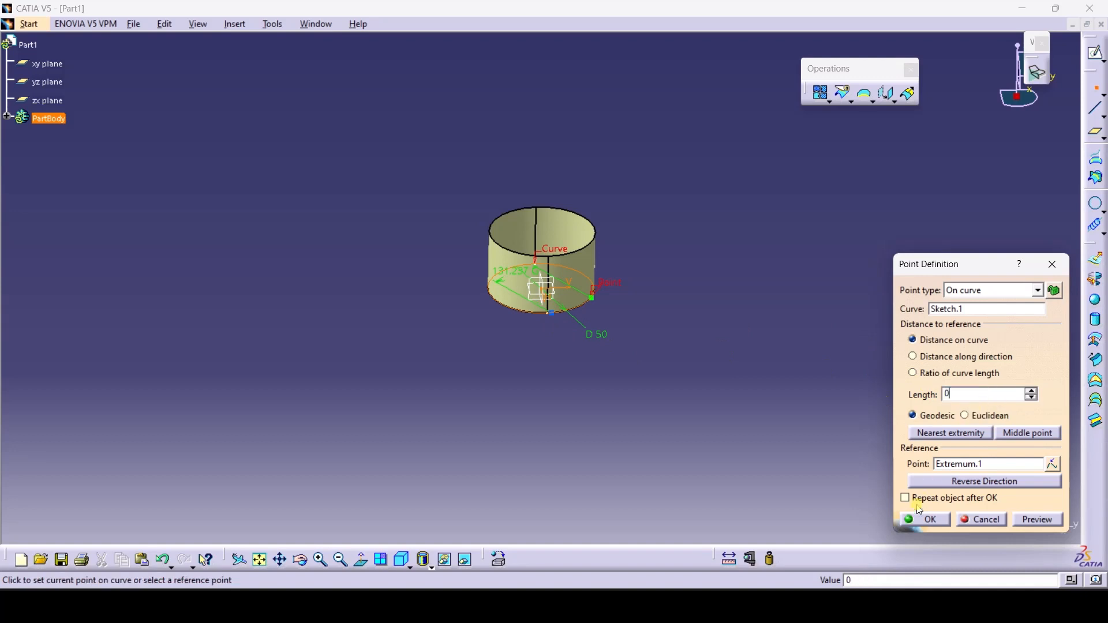
pyautogui.click(935, 521)
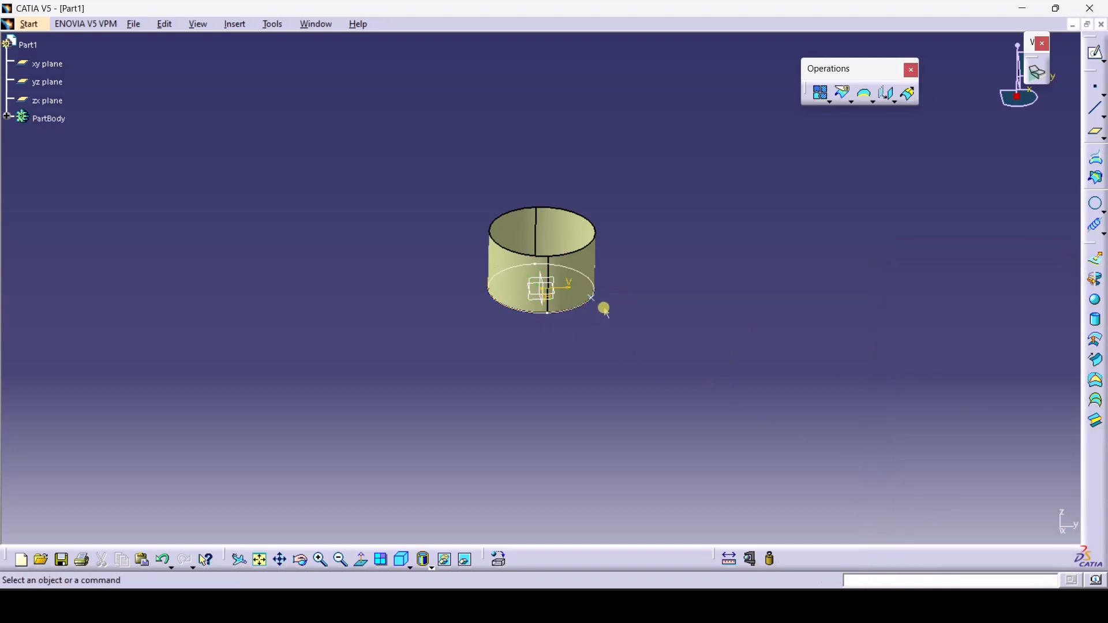
pyautogui.click(594, 302)
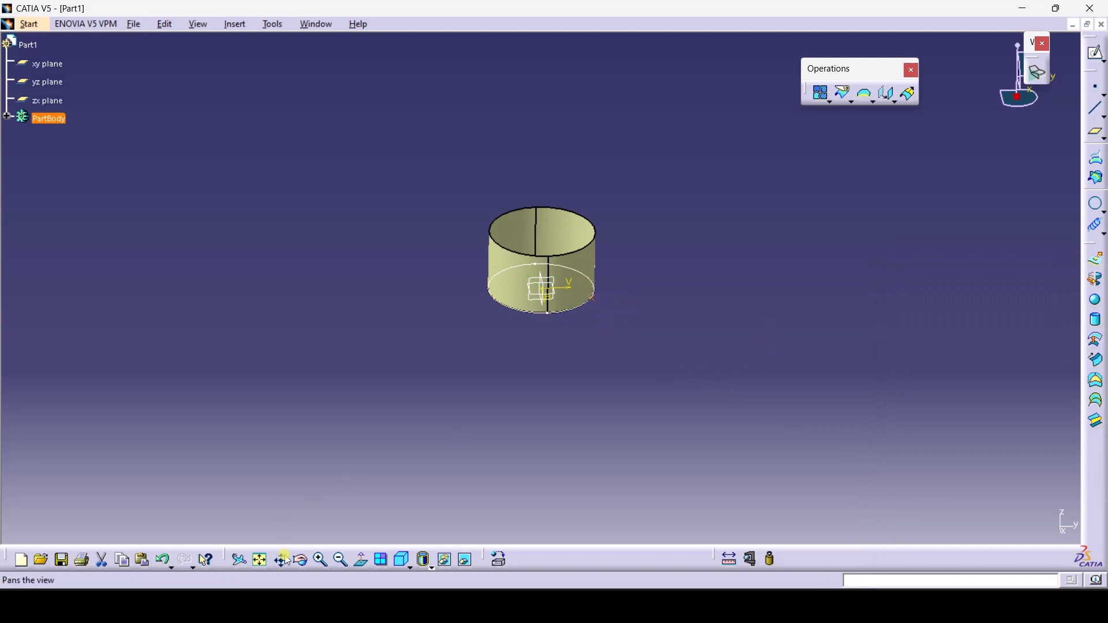
pyautogui.moveTo(508, 329); pyautogui.dragTo(623, 300)
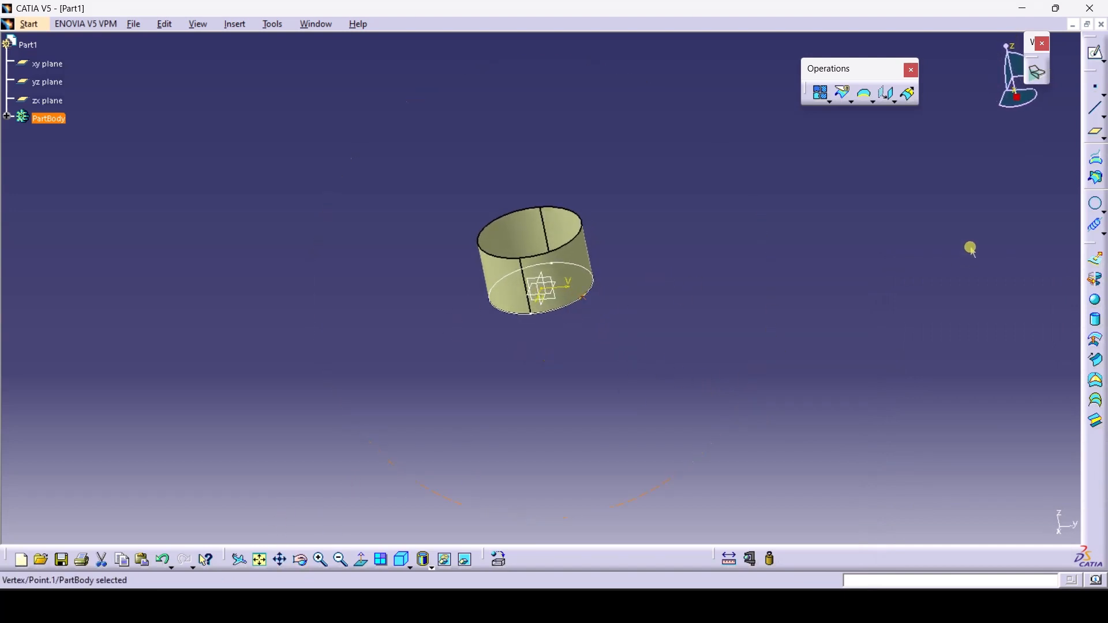
# Define a helix starting at Point.1 about the Z axis with 30 mm height
pyautogui.click(1098, 228)
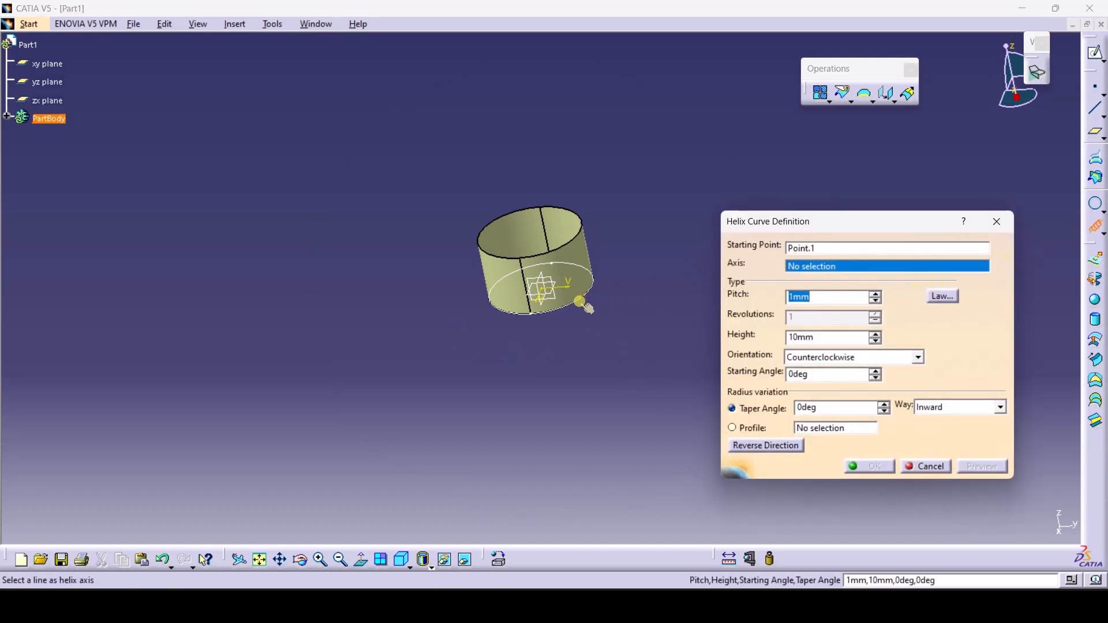
pyautogui.rightClick(849, 268)
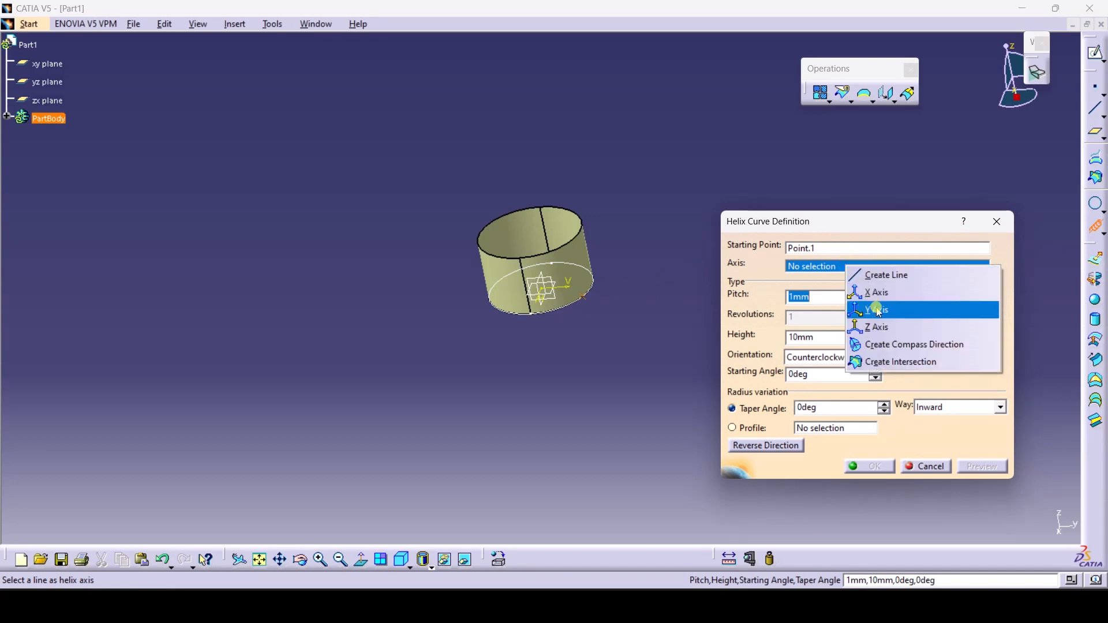
pyautogui.click(895, 328)
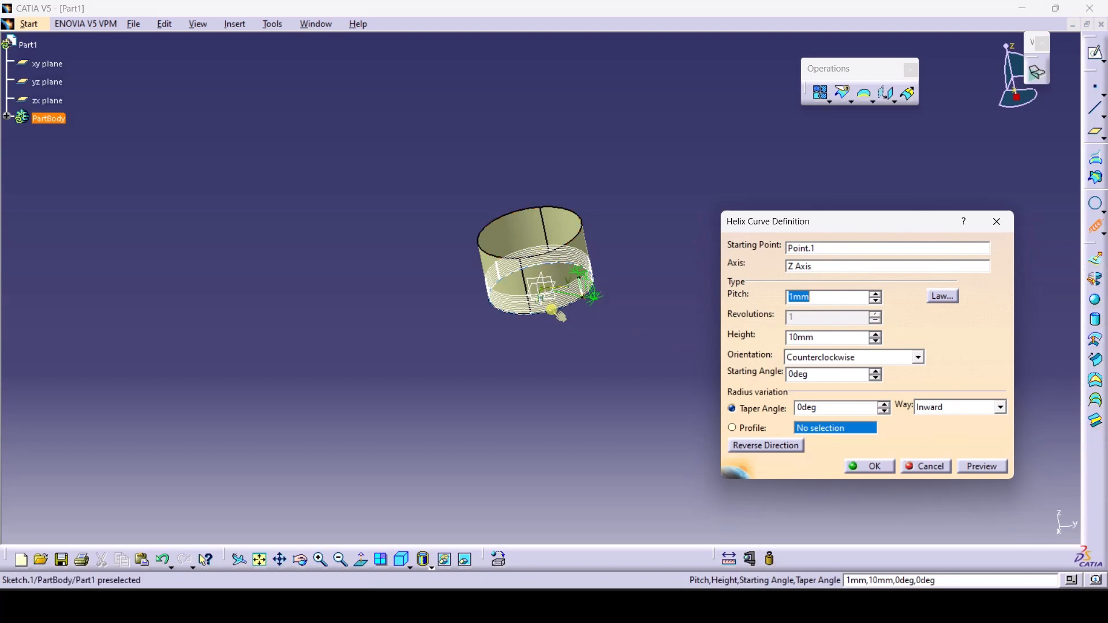
pyautogui.doubleClick(809, 331)
pyautogui.write('30')
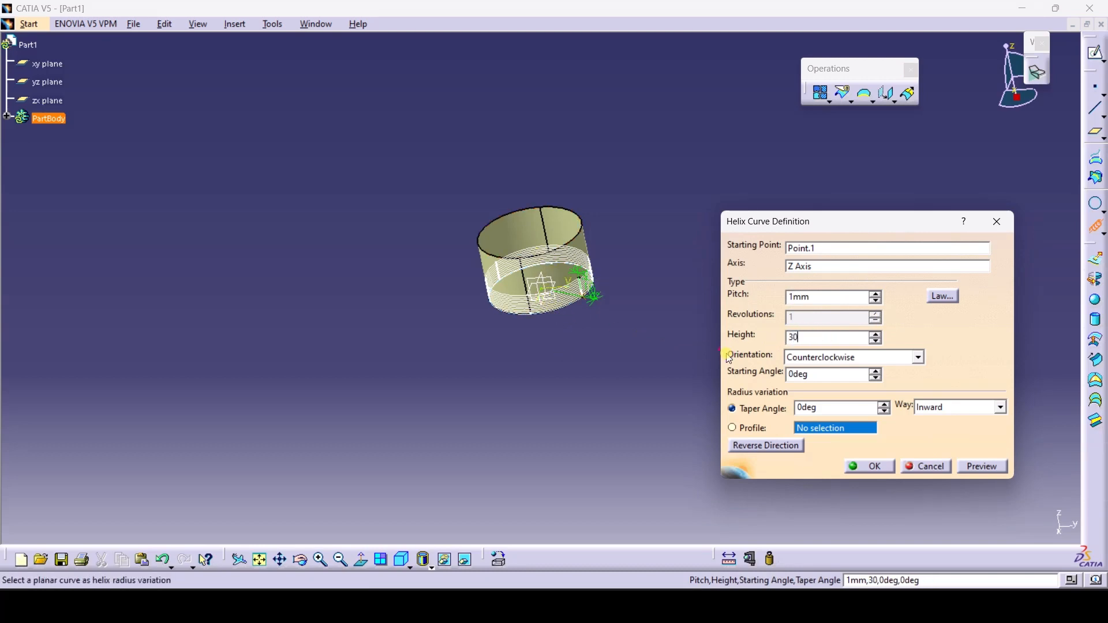
pyautogui.click(622, 403)
# Set the helix pitch to 120 mm and create Helix.1
pyautogui.click(811, 297)
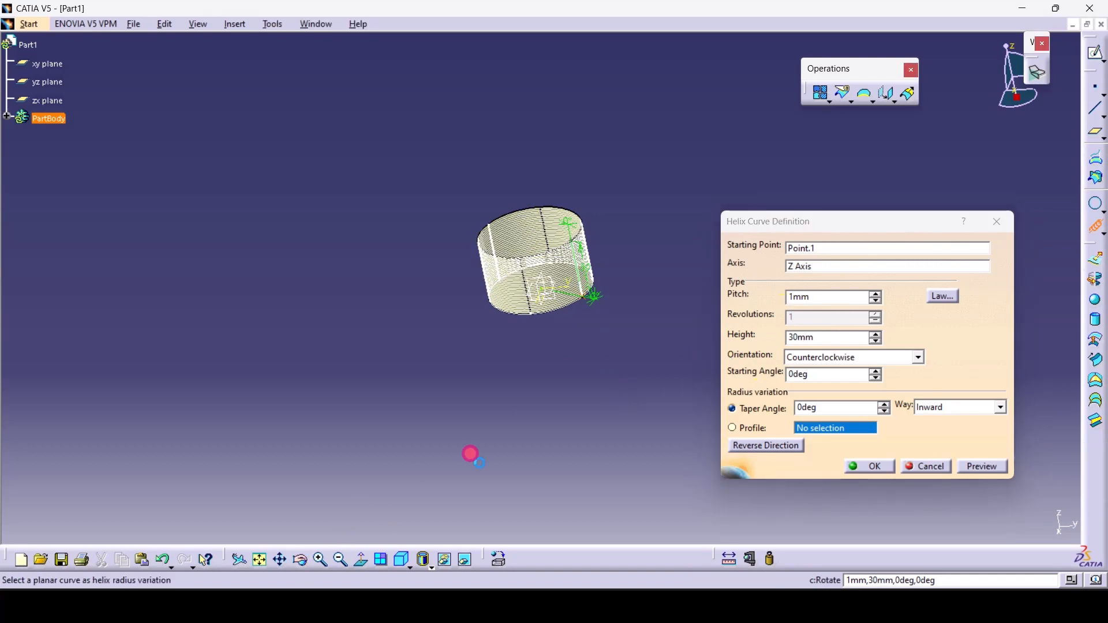
pyautogui.moveTo(552, 418); pyautogui.dragTo(424, 356)
pyautogui.click(301, 559)
pyautogui.moveTo(535, 398); pyautogui.dragTo(277, 300)
pyautogui.moveTo(876, 294); pyautogui.dragTo(877, 299)
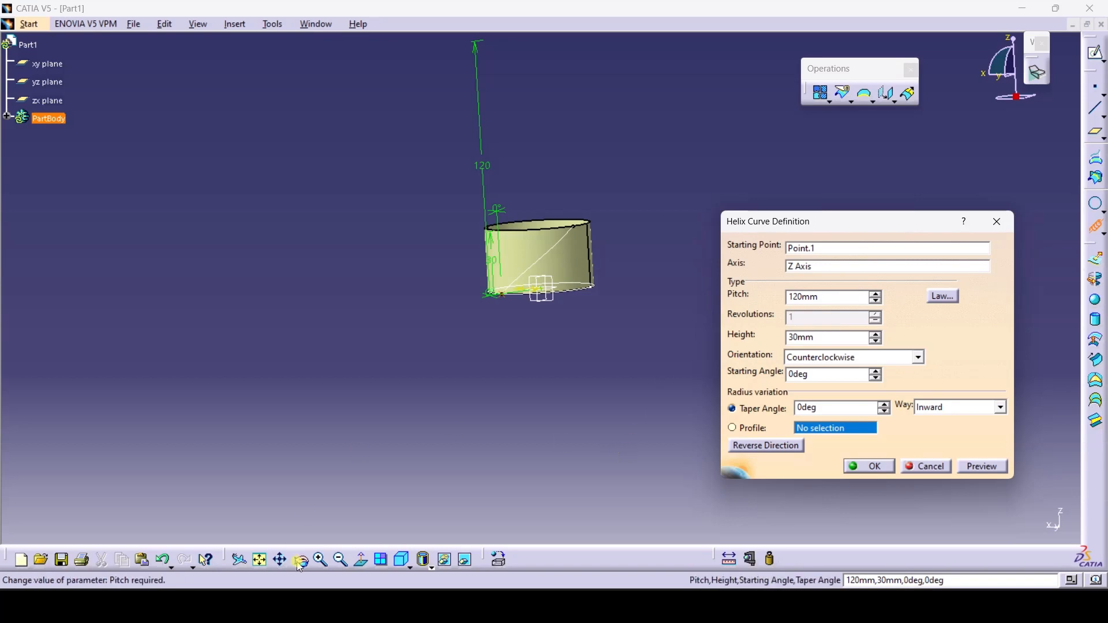
pyautogui.moveTo(489, 341); pyautogui.dragTo(501, 305, button='middle')
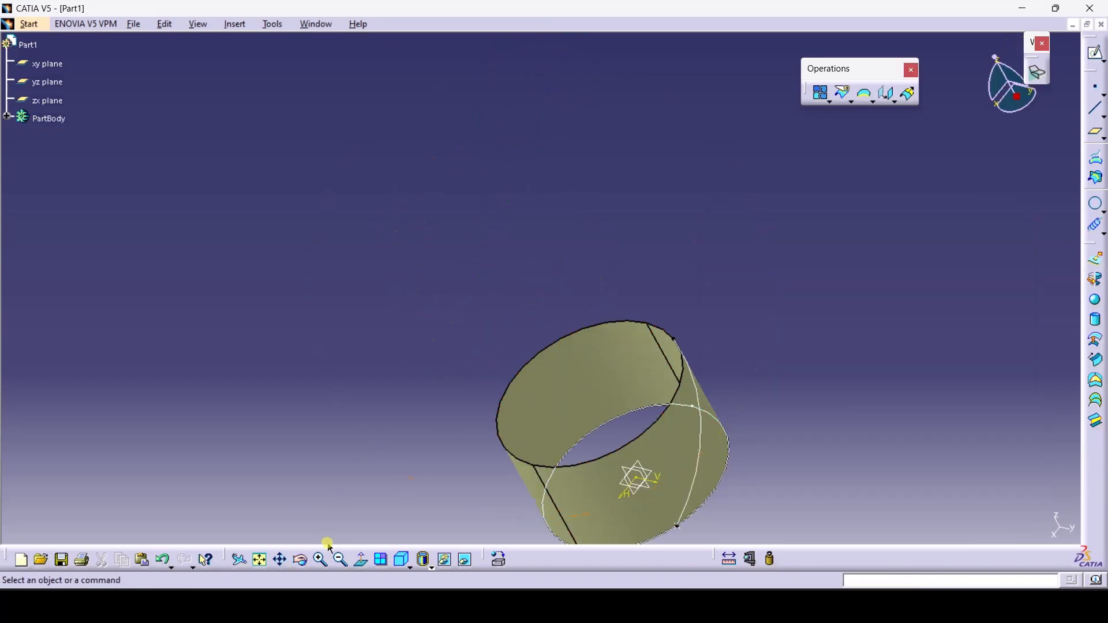
pyautogui.click(280, 561)
pyautogui.moveTo(307, 442); pyautogui.dragTo(195, 338)
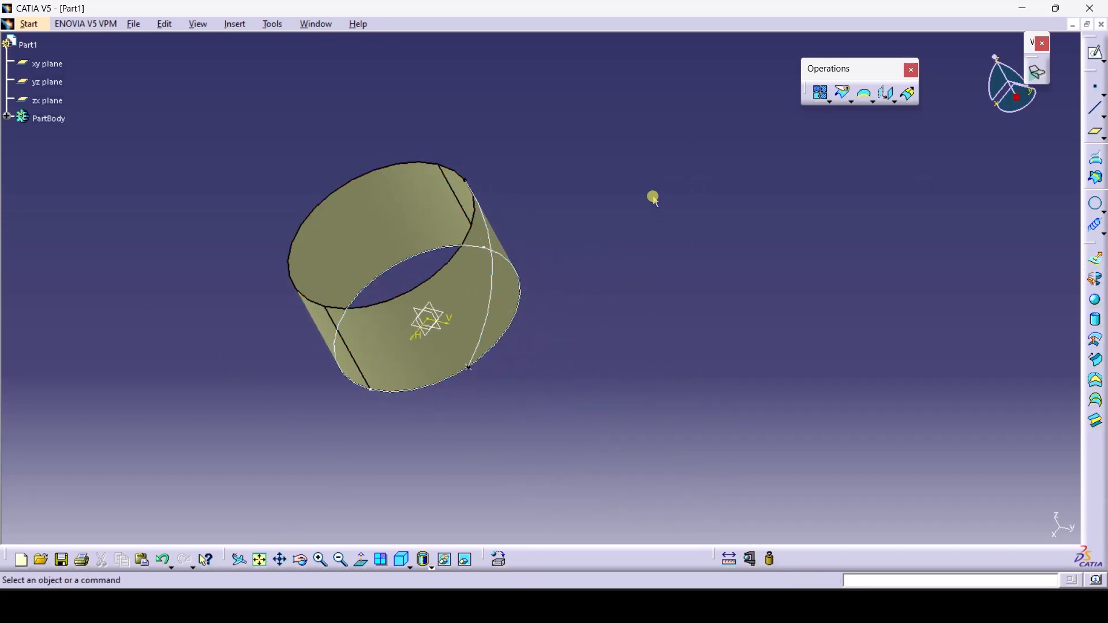
pyautogui.click(340, 559)
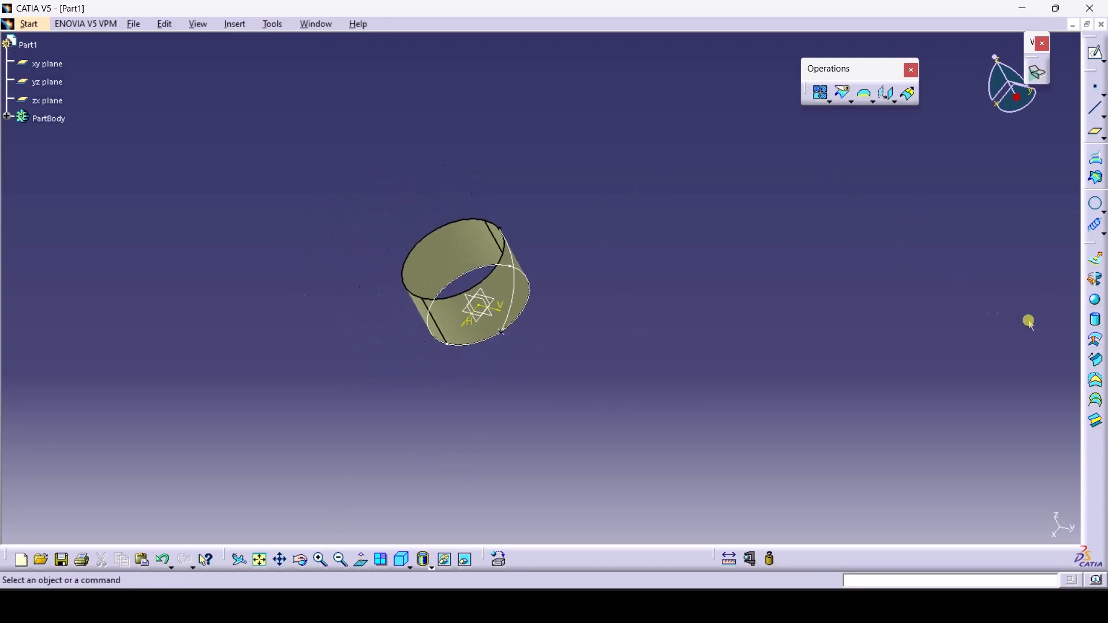
pyautogui.click(1100, 363)
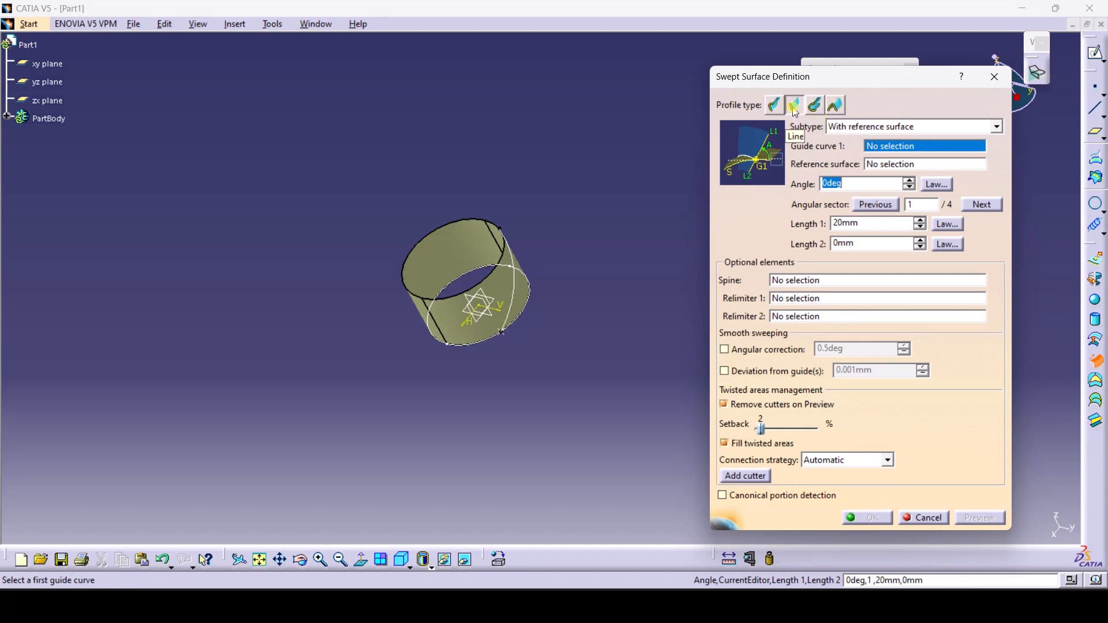
# Preview a Line-profile sweep with Helix.1 as guide and Extrude.1 as reference surface
pyautogui.click(794, 106)
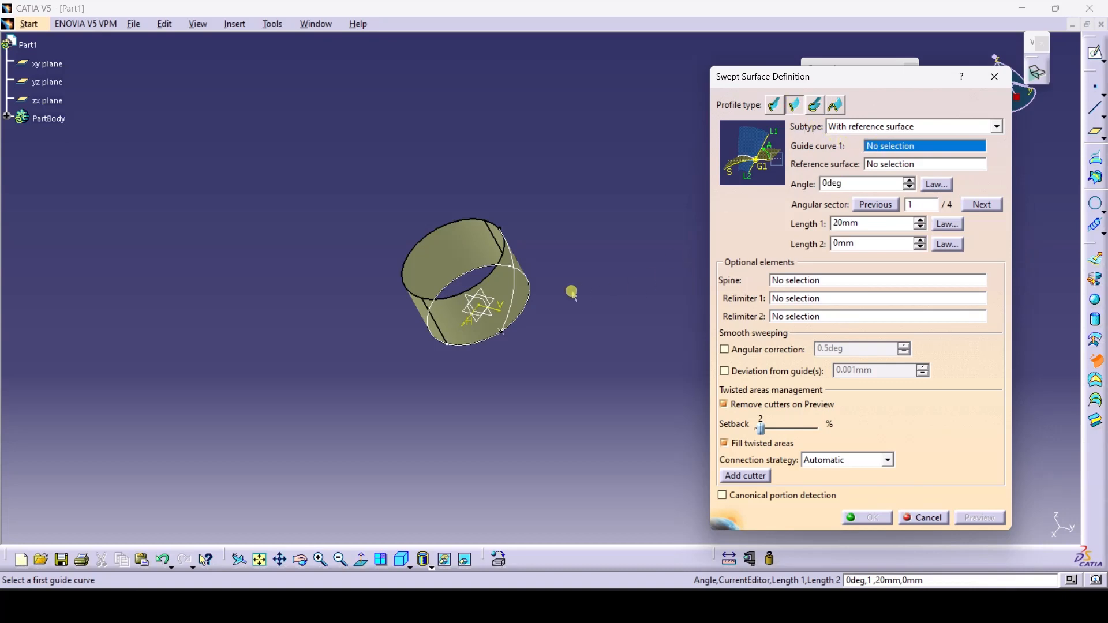
pyautogui.click(501, 331)
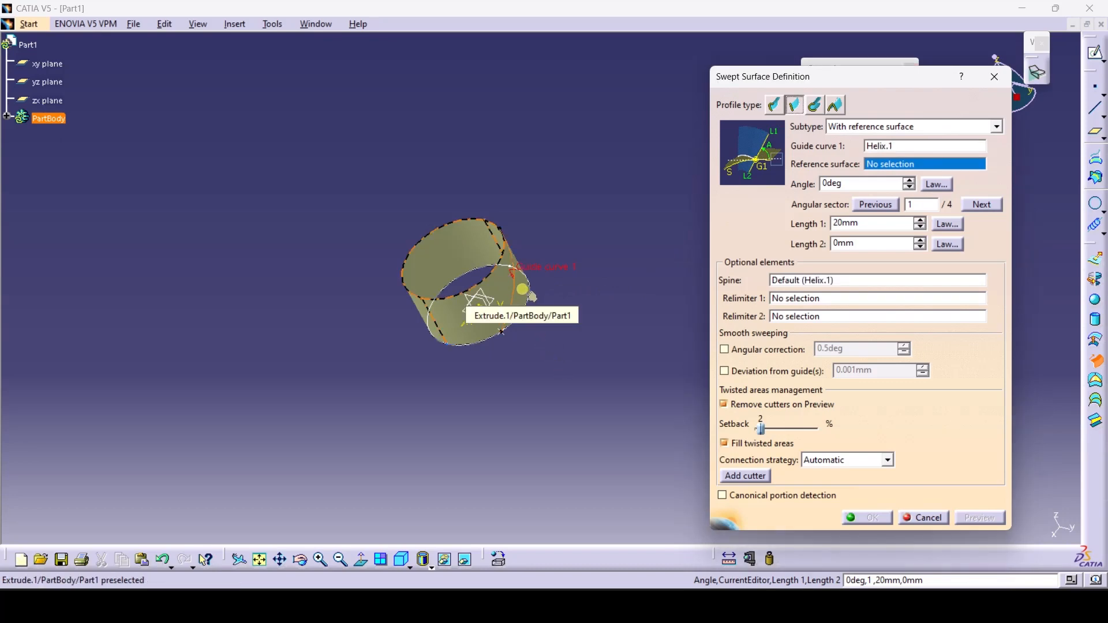
pyautogui.click(531, 297)
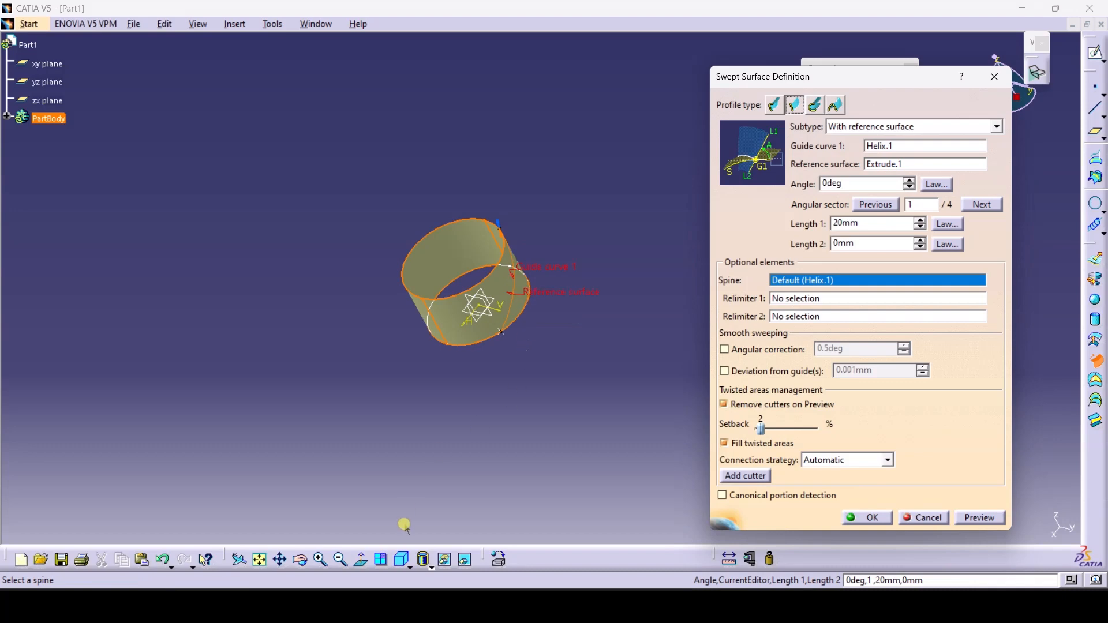
pyautogui.click(301, 561)
pyautogui.moveTo(480, 412); pyautogui.dragTo(496, 321)
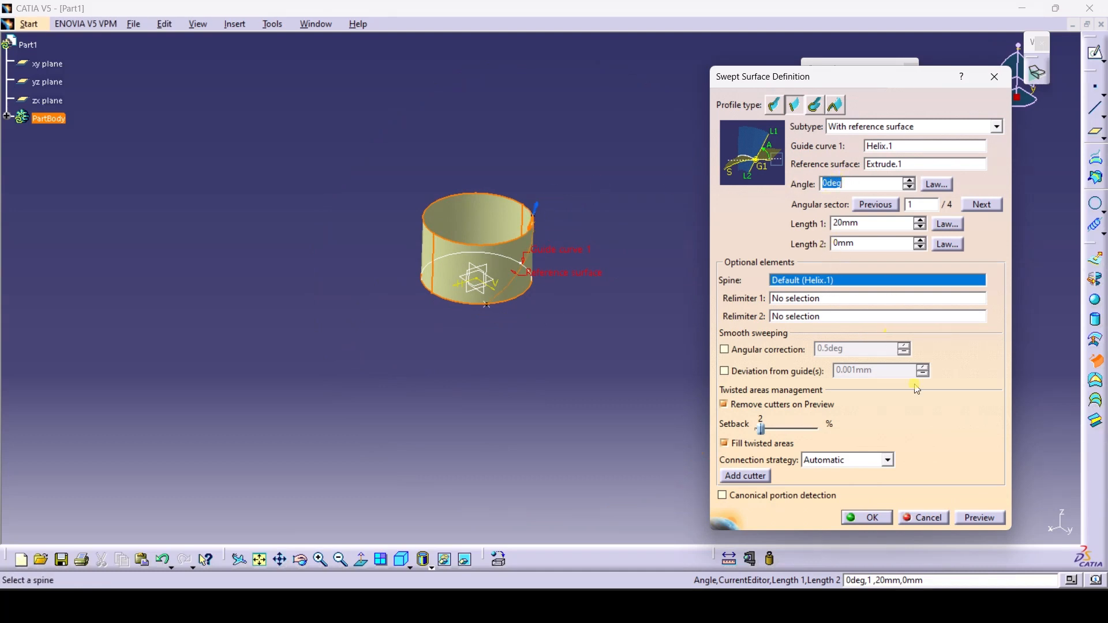
pyautogui.click(979, 518)
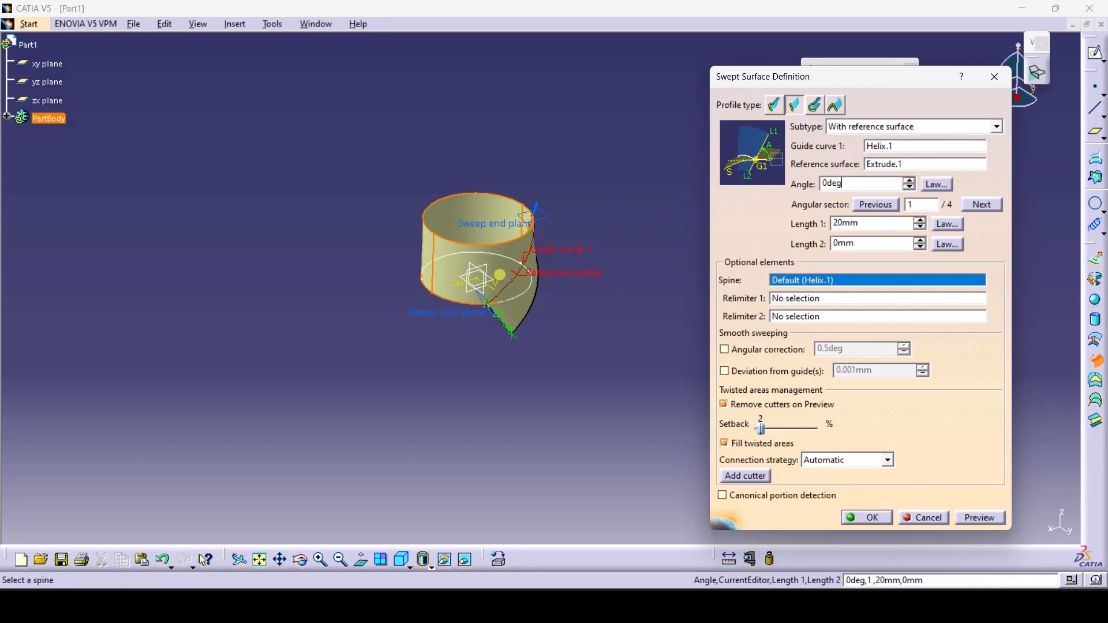
# Set the sweep angle to -90deg, Length 1 to 125 mm and Length 2 to 2 mm
pyautogui.doubleClick(850, 185)
pyautogui.write('90')
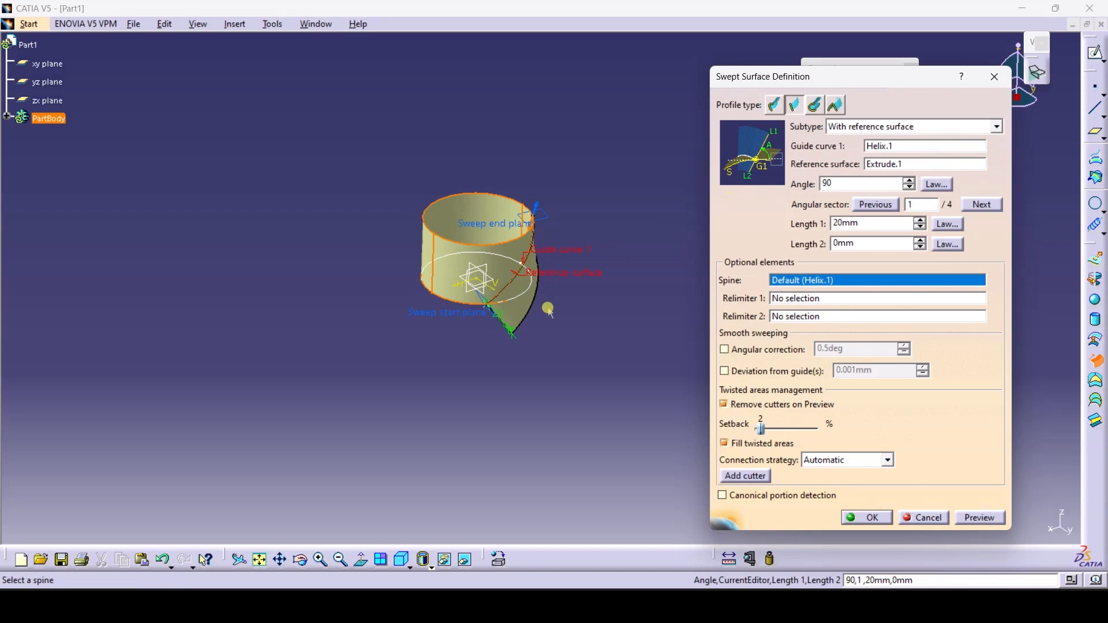
pyautogui.click(627, 334)
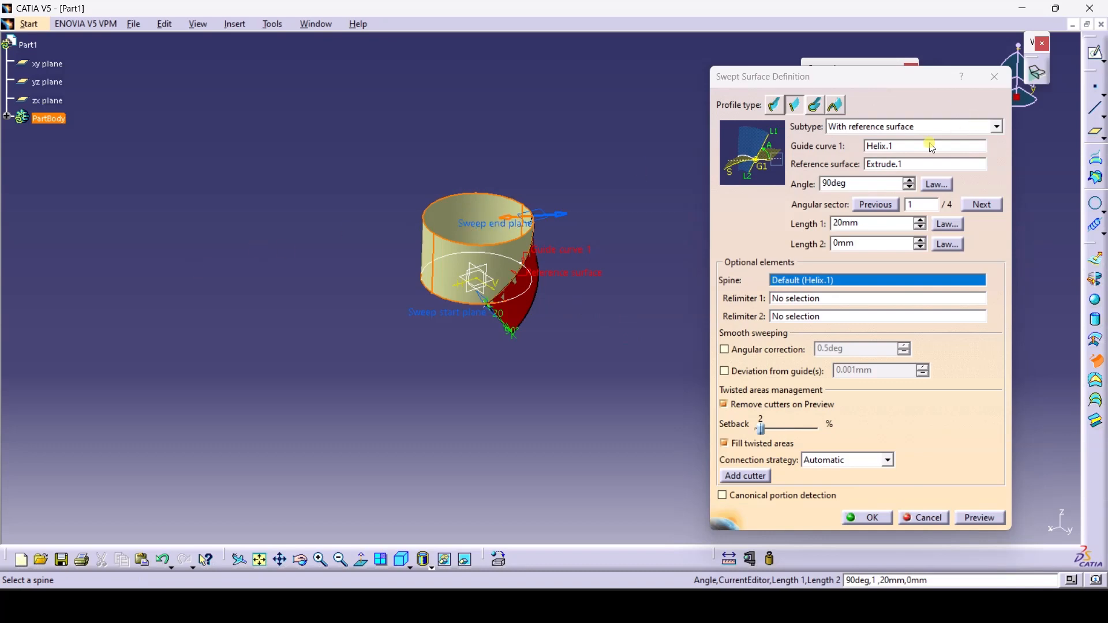
pyautogui.click(836, 256)
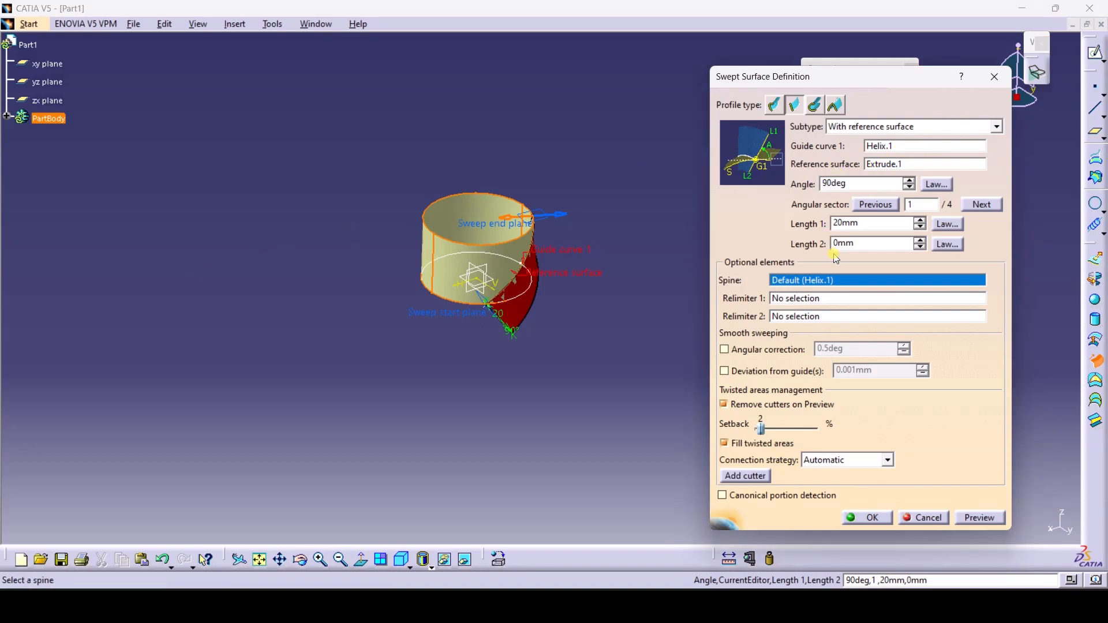
pyautogui.write('-')
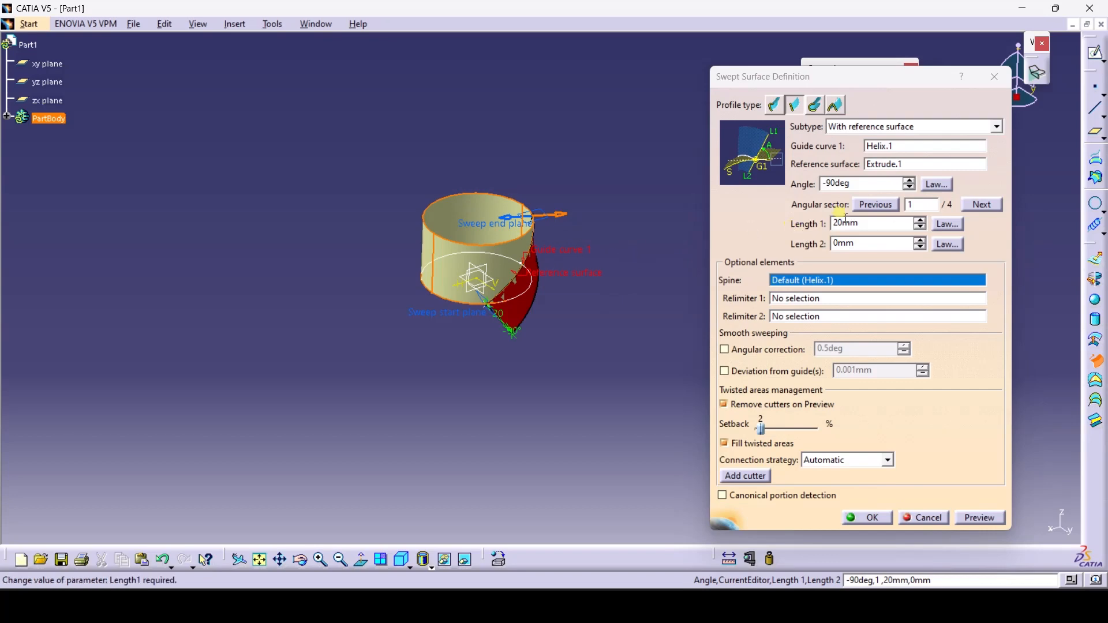
pyautogui.click(794, 224)
pyautogui.write('125')
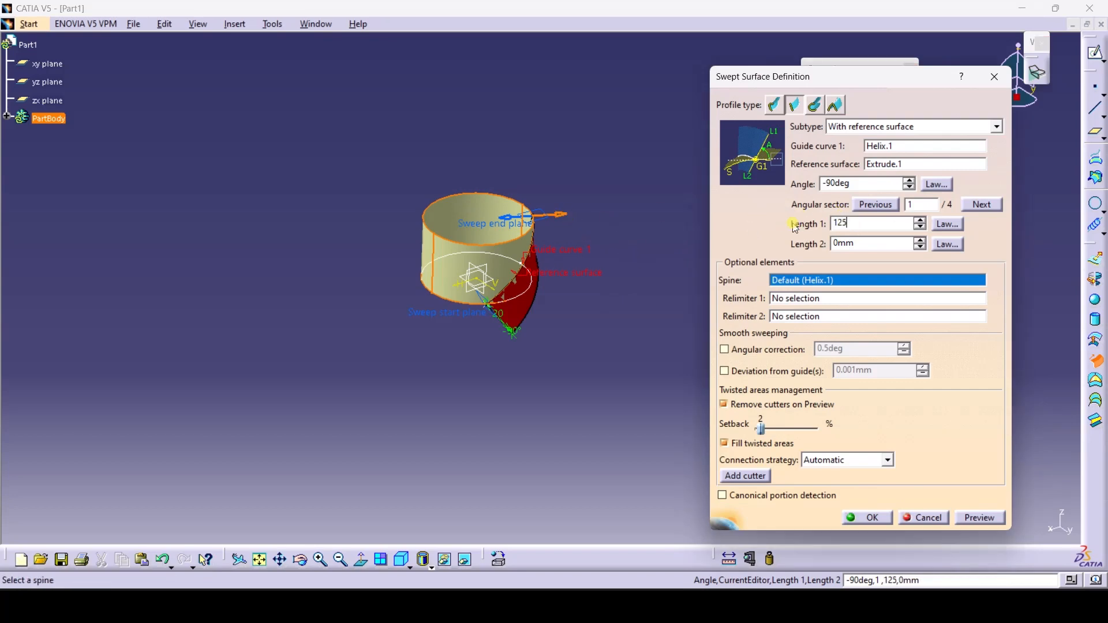
pyautogui.click(647, 332)
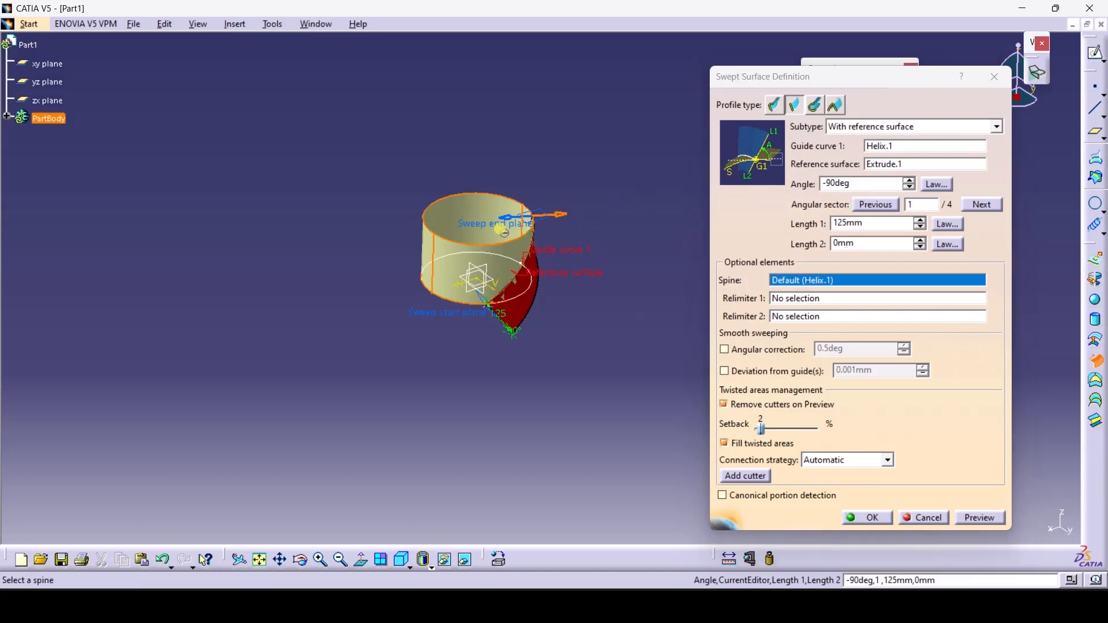
pyautogui.click(839, 243)
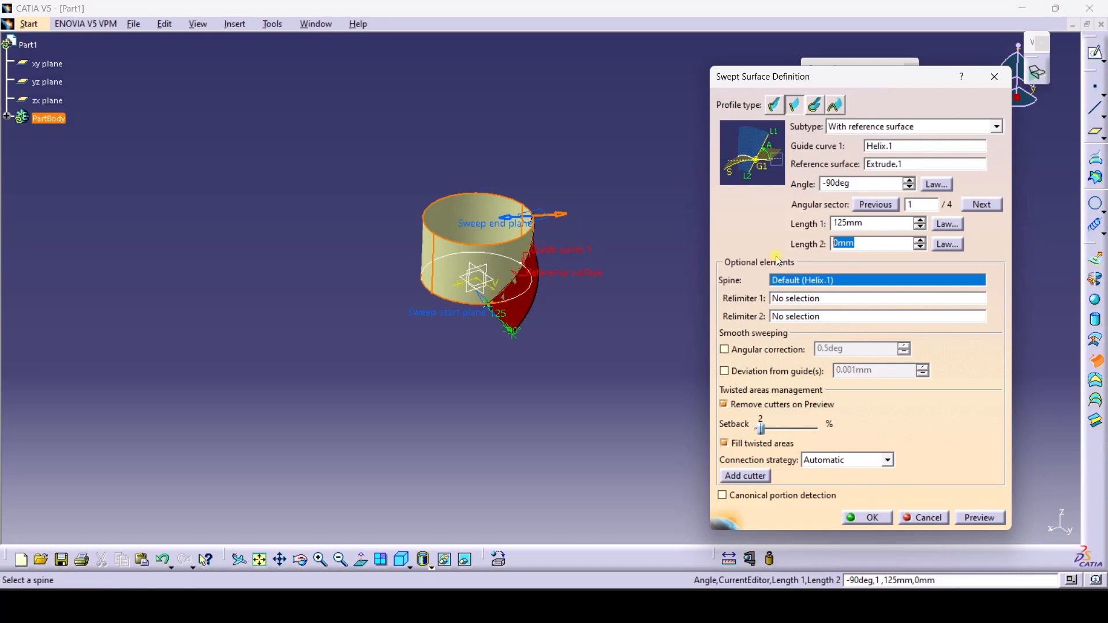
pyautogui.write('2')
pyautogui.click(668, 381)
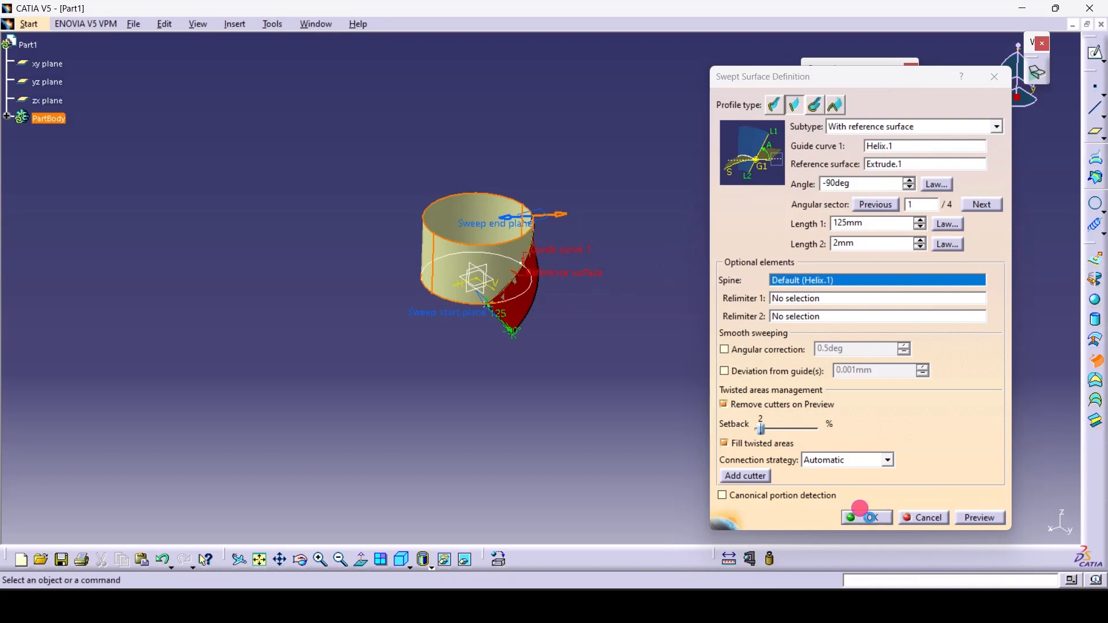
# Commit the swept blade surface and select the xy plane as sketch support
pyautogui.click(864, 518)
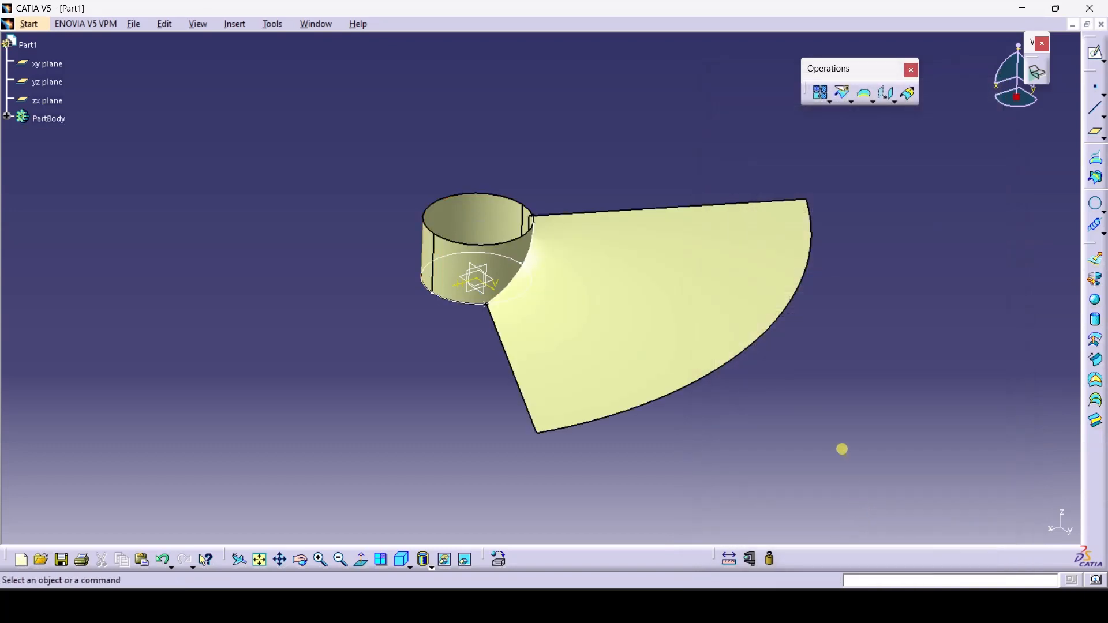
pyautogui.click(300, 560)
pyautogui.moveTo(458, 396); pyautogui.dragTo(686, 369)
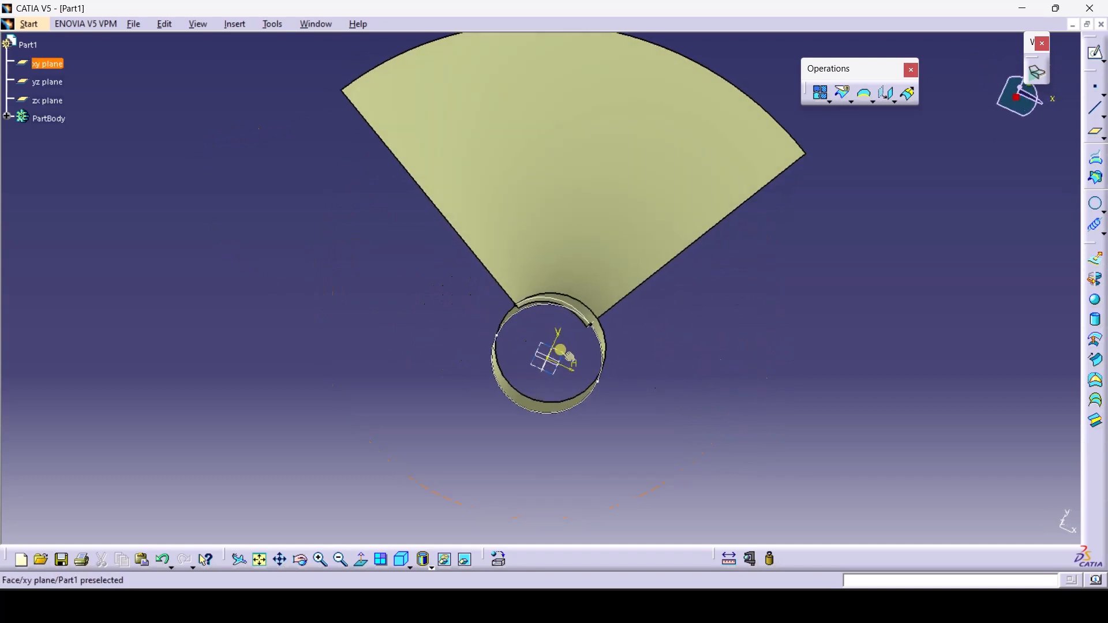
pyautogui.click(557, 358)
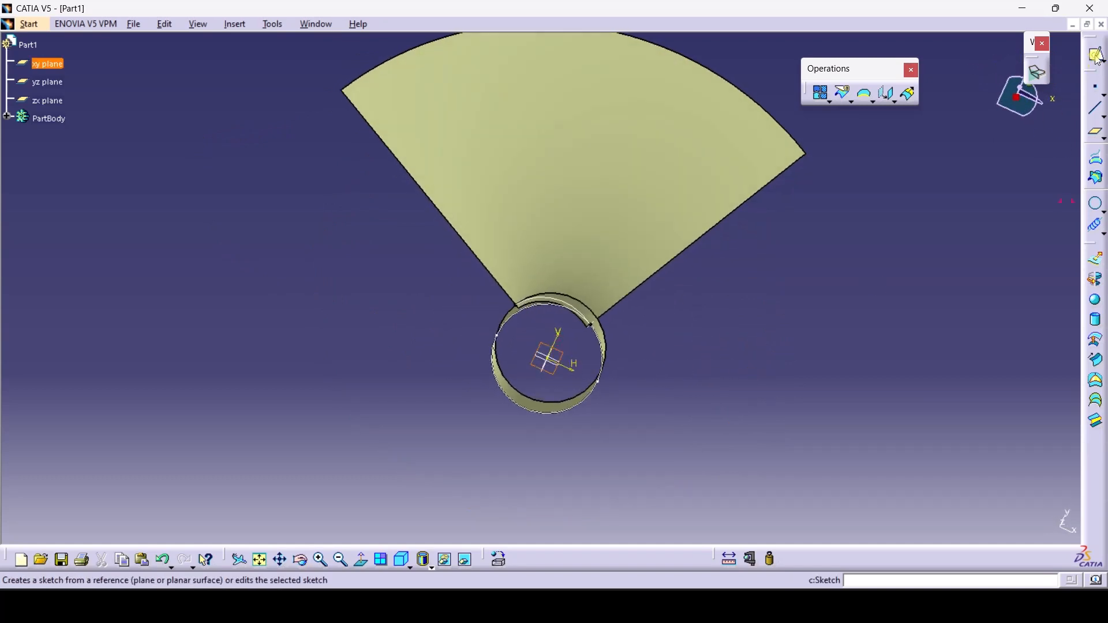
# Start a sketch on the xy plane and project the sweep face edges into it
pyautogui.click(1098, 57)
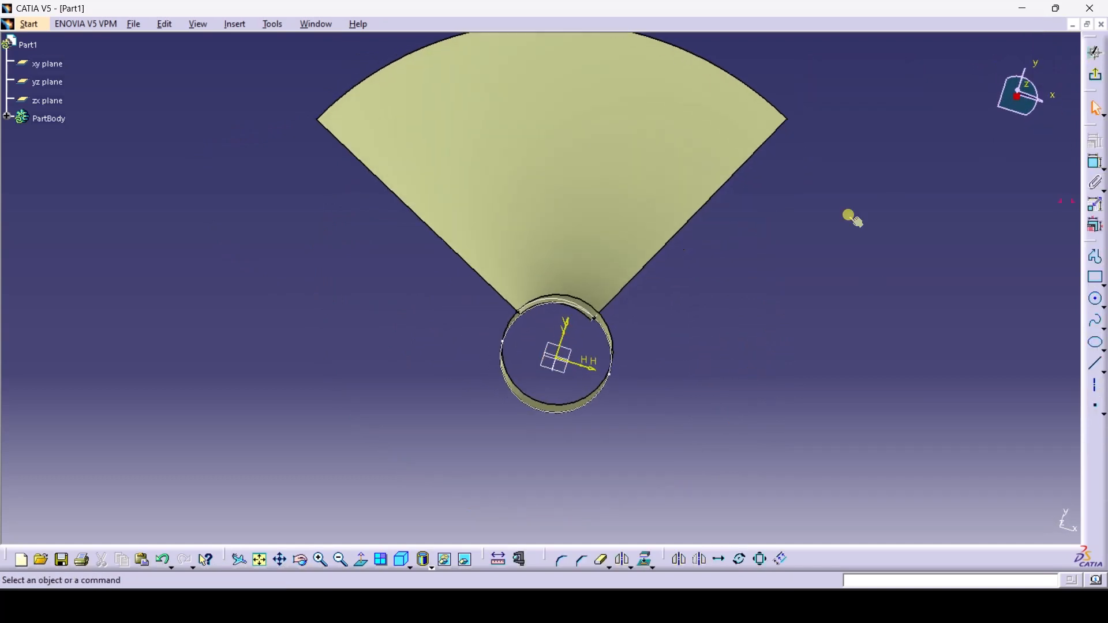
pyautogui.click(271, 569)
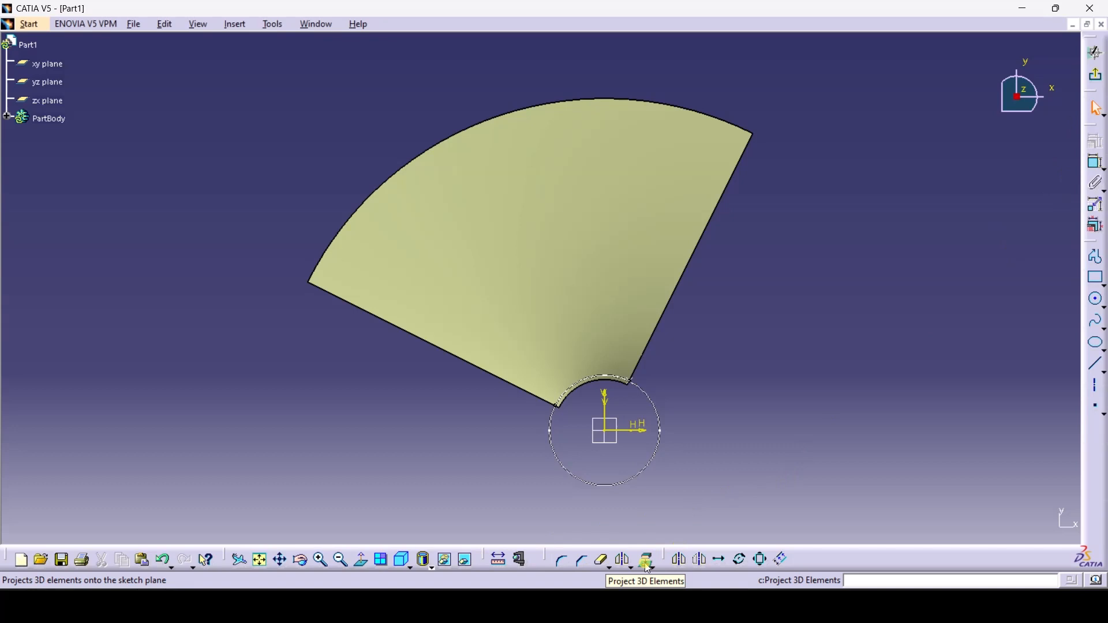
pyautogui.click(649, 562)
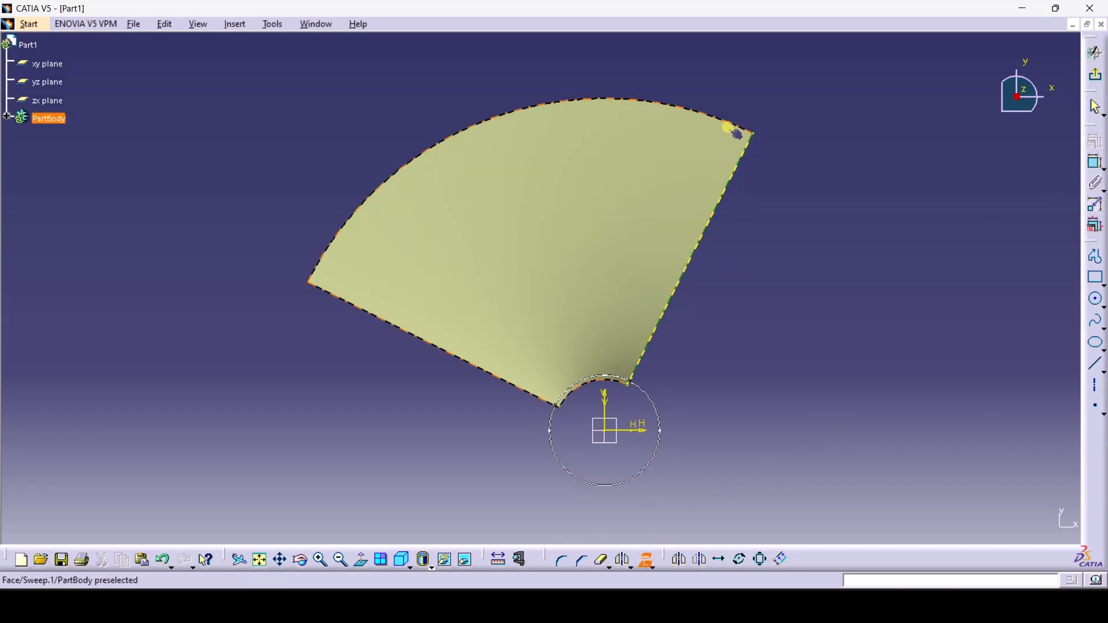
pyautogui.click(717, 120)
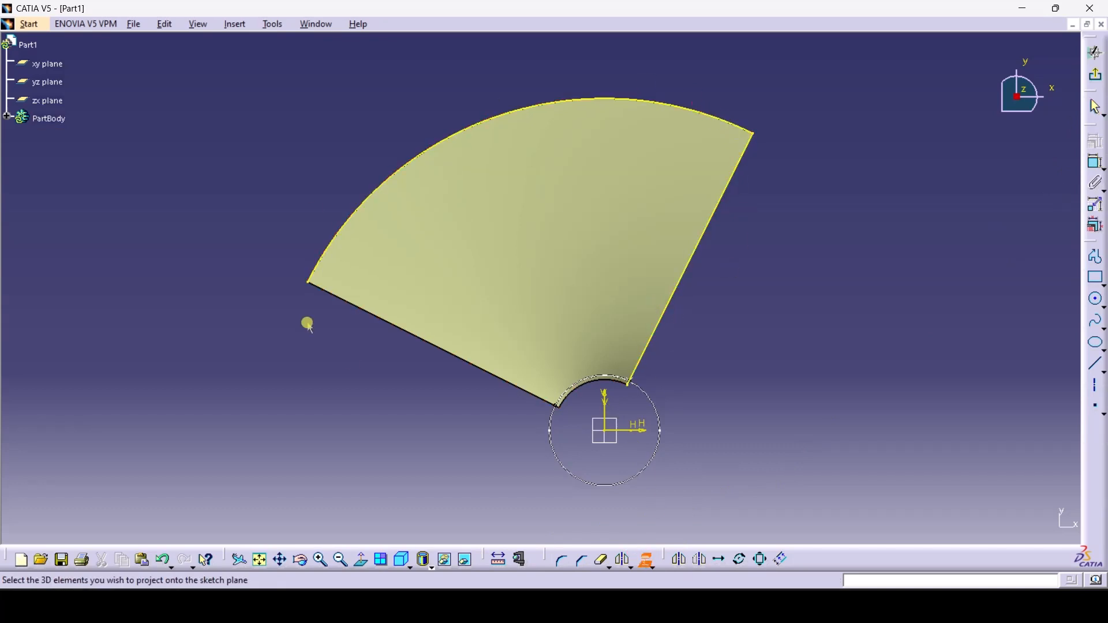
pyautogui.click(428, 343)
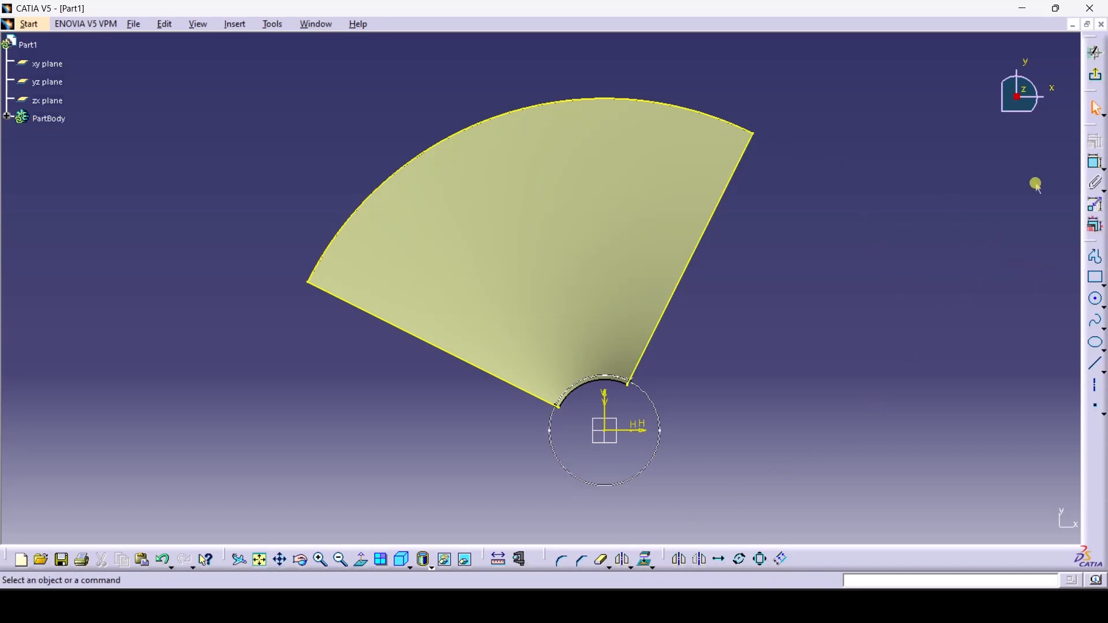
# Round the right outer corner between the edge and top arc to R50
pyautogui.click(563, 560)
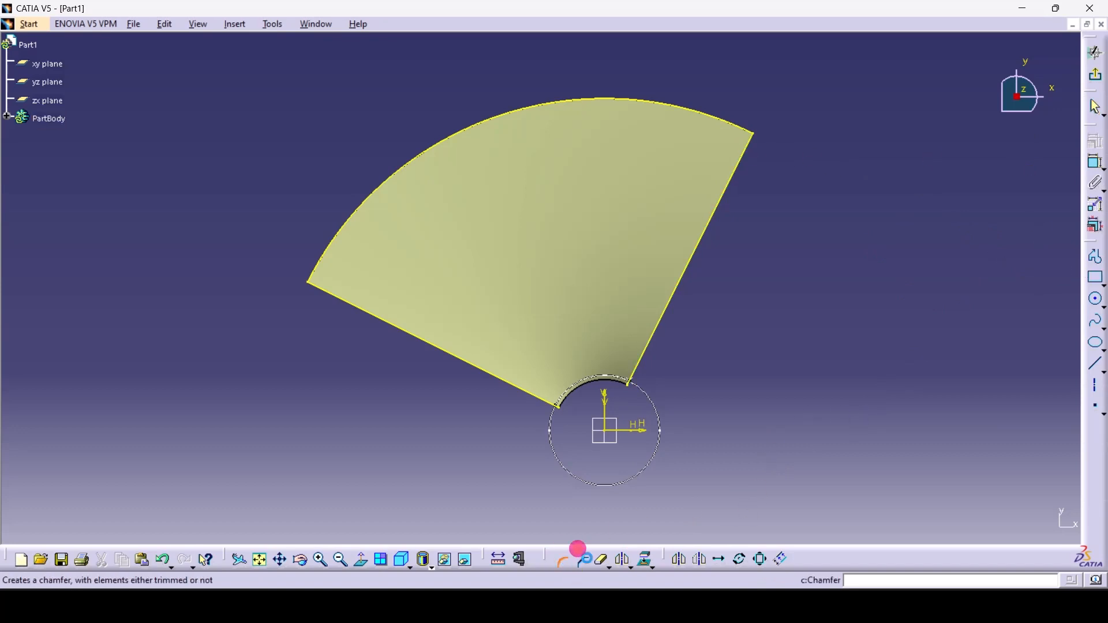
pyautogui.click(746, 149)
pyautogui.click(739, 130)
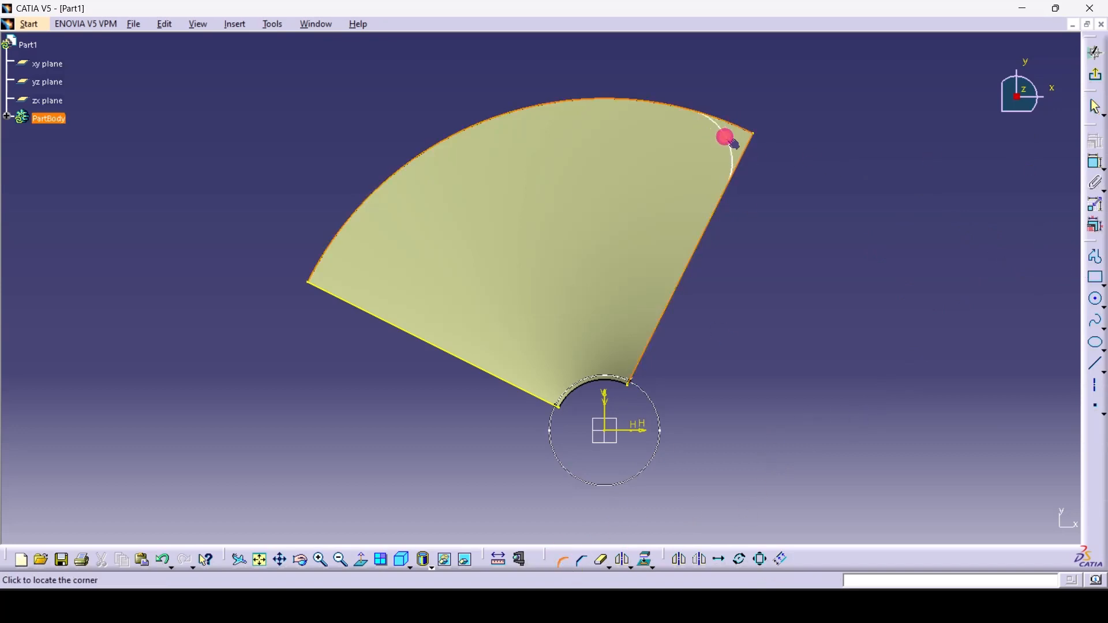
pyautogui.doubleClick(695, 158)
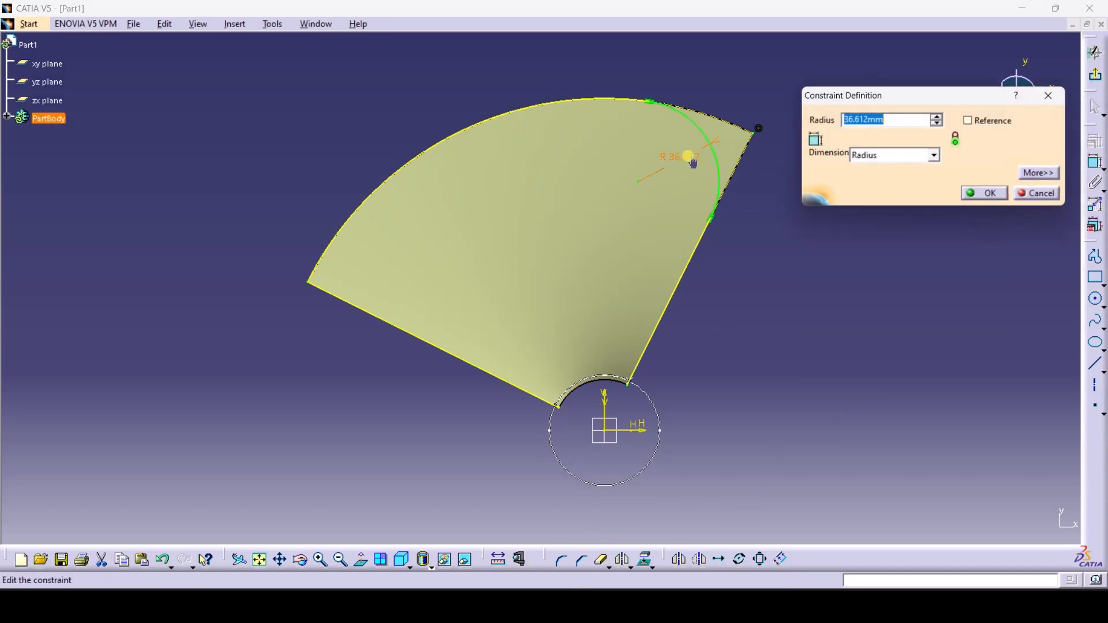
pyautogui.write('50')
pyautogui.press('Return')
pyautogui.click(804, 256)
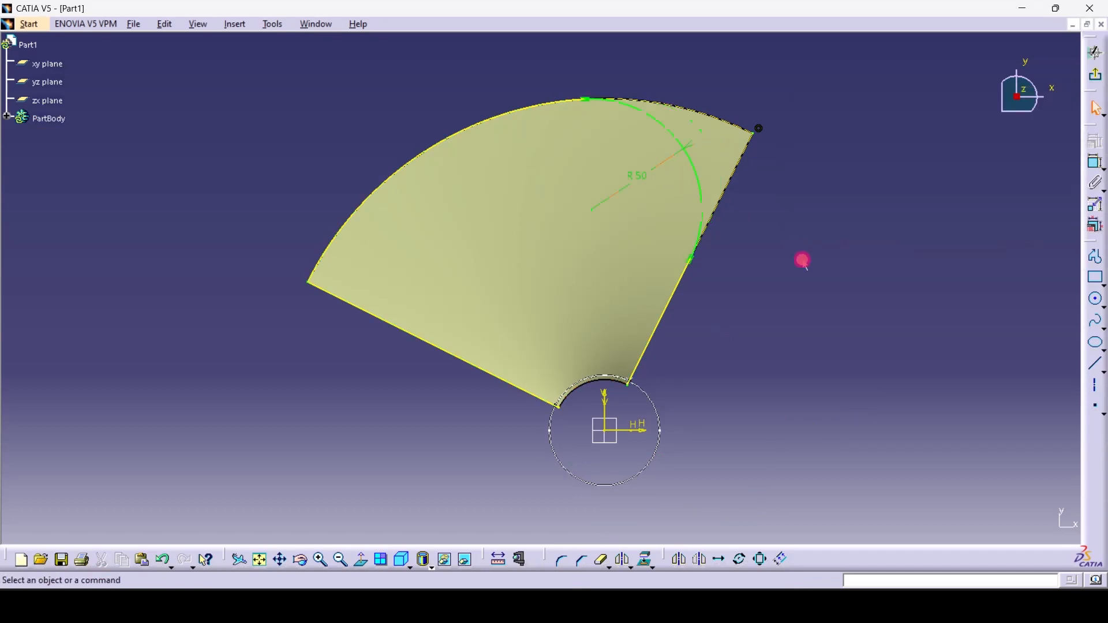
# Round the left outer corner between the lower-left edge and top arc to R50
pyautogui.click(561, 560)
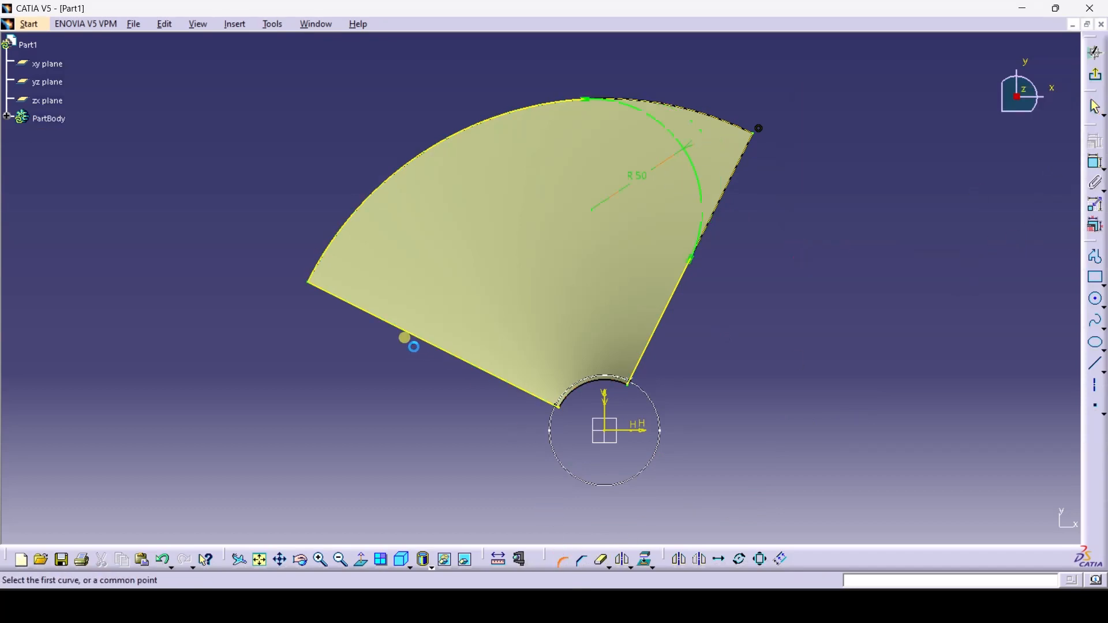
pyautogui.click(411, 341)
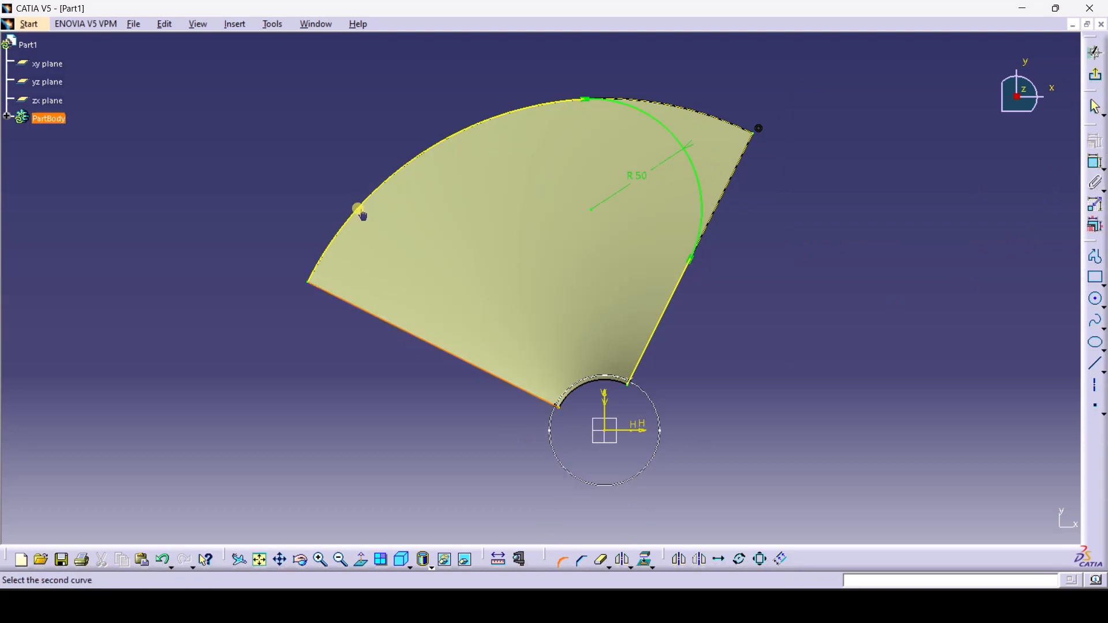
pyautogui.click(363, 210)
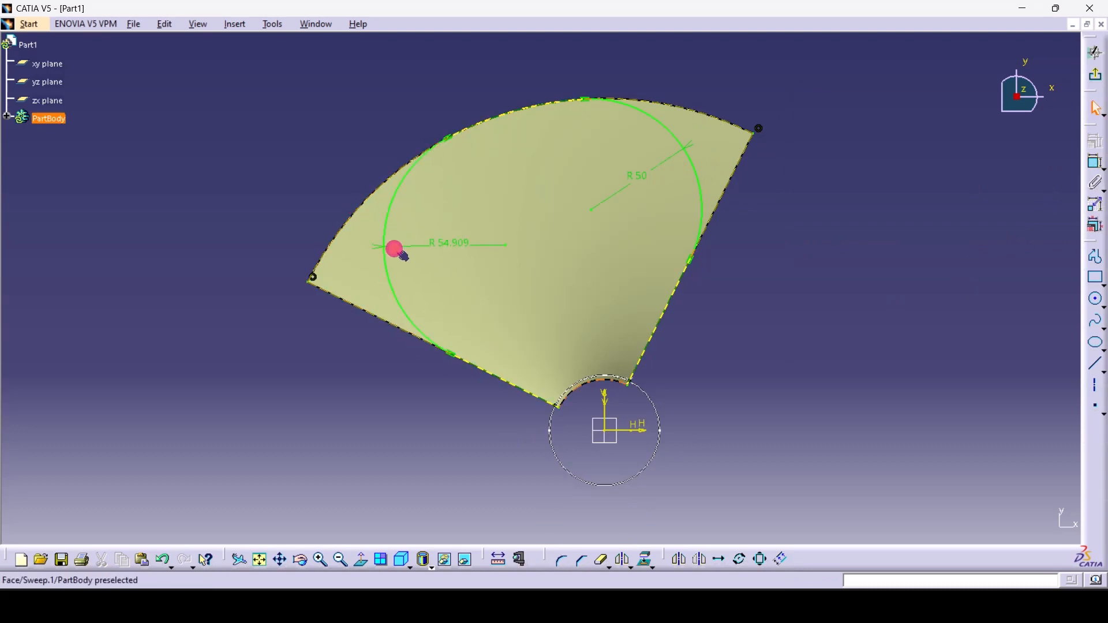
pyautogui.click(441, 248)
pyautogui.doubleClick(441, 234)
pyautogui.write('50mm')
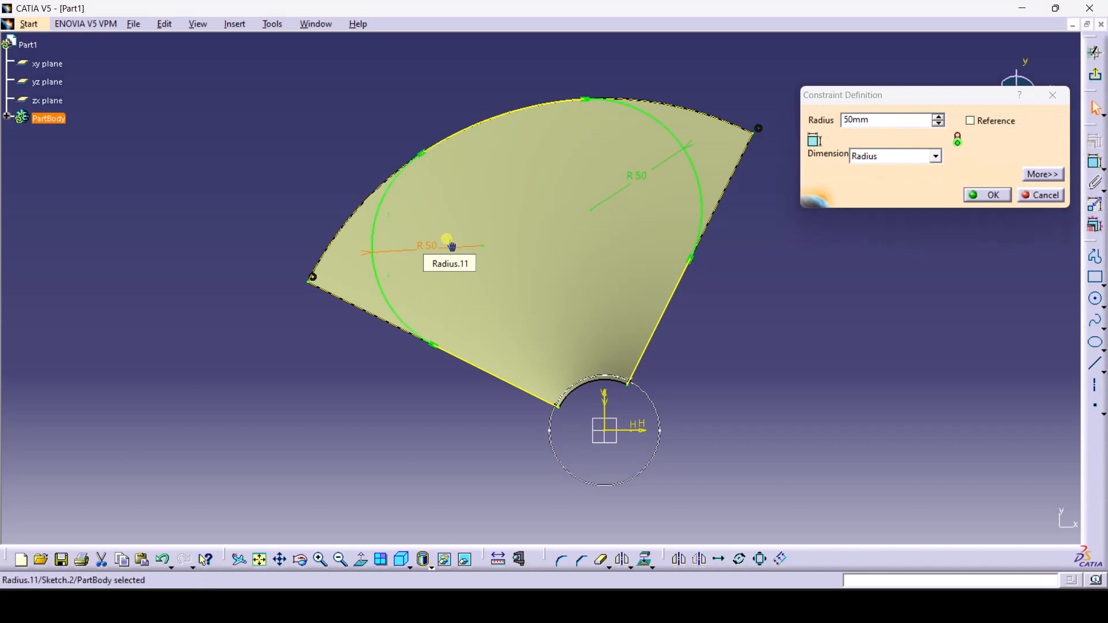
pyautogui.press('Return')
pyautogui.click(874, 312)
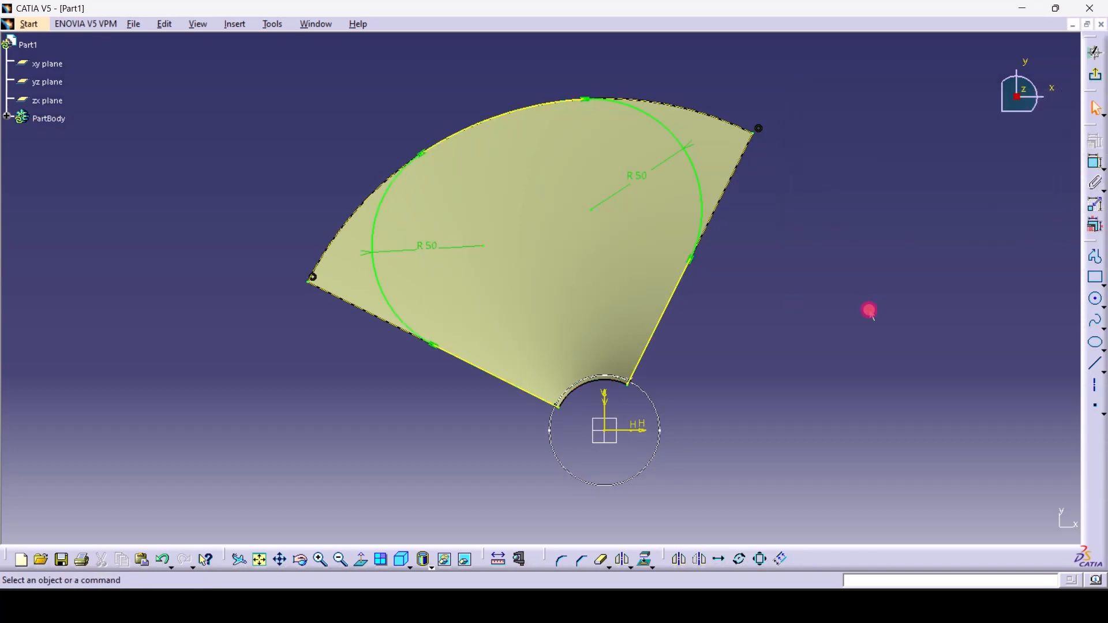
# Extrude Sketch.2 into a surface 30 mm with mirrored extent on both sides
pyautogui.click(1100, 79)
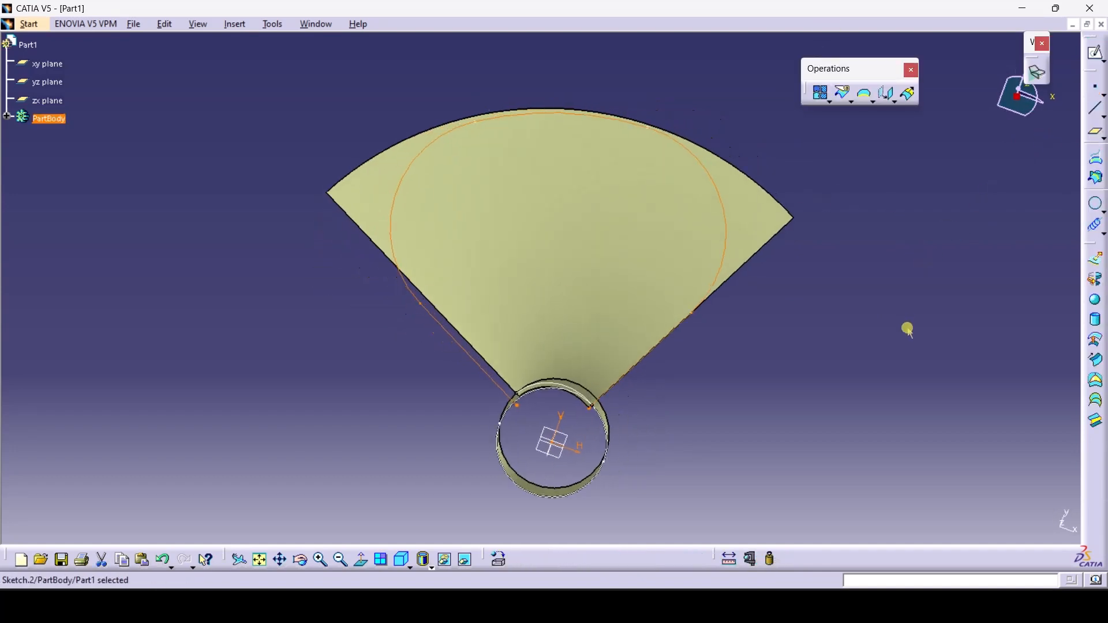
pyautogui.click(859, 346)
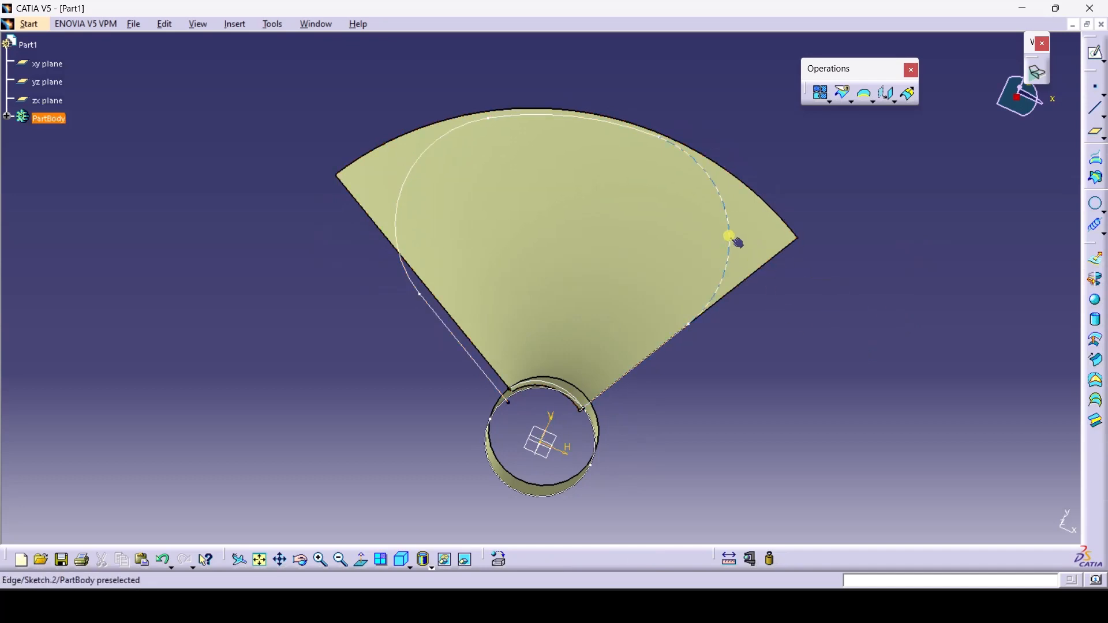
pyautogui.click(1096, 265)
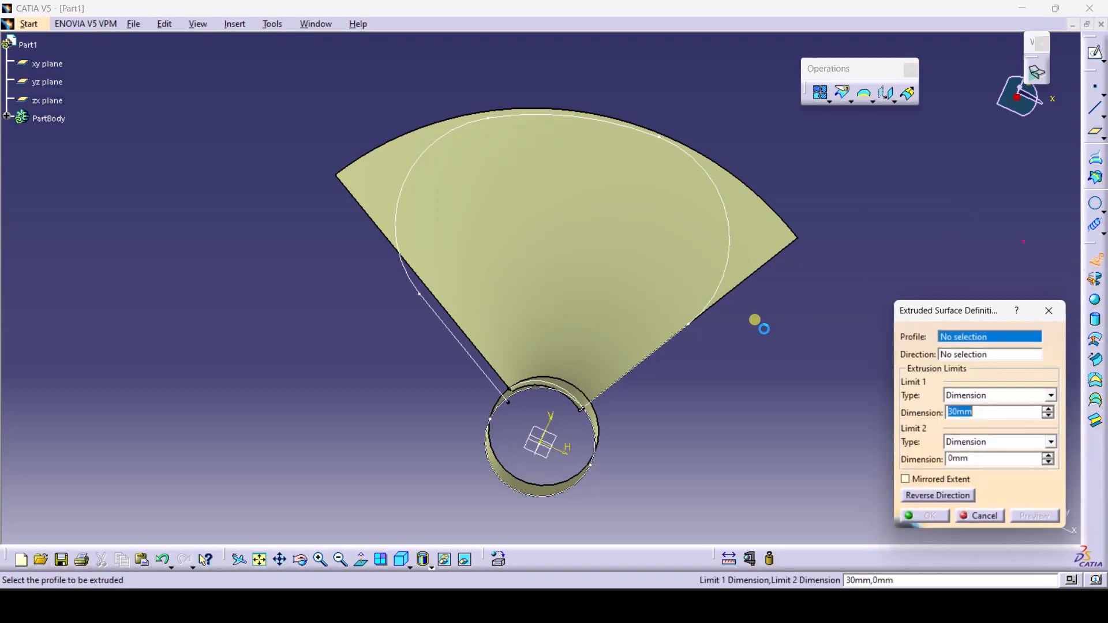
pyautogui.click(730, 259)
pyautogui.click(945, 483)
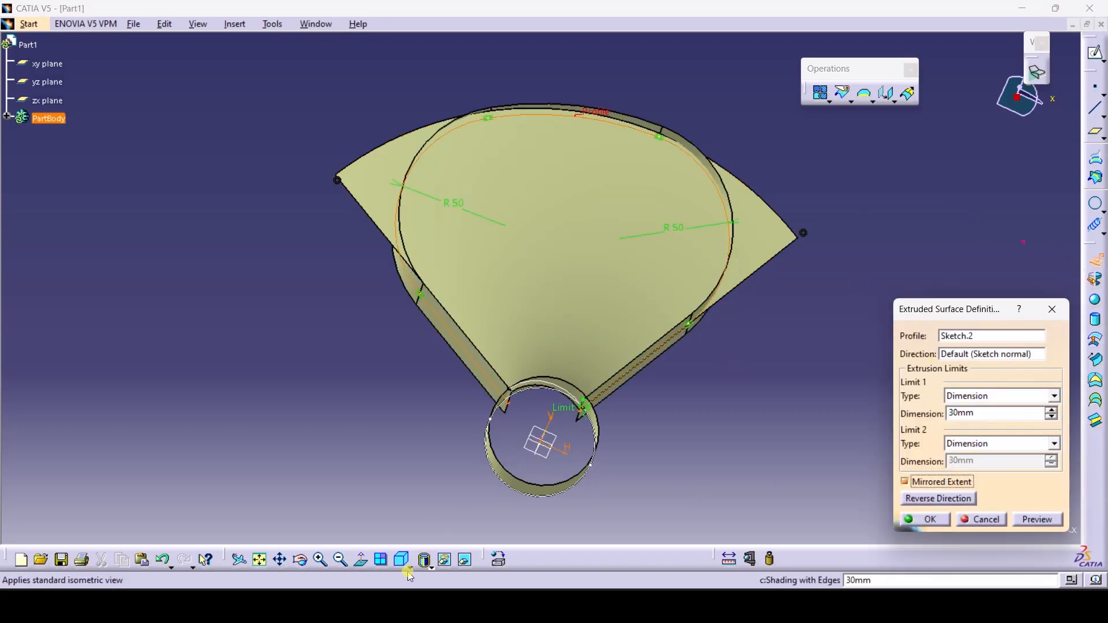
pyautogui.click(298, 560)
pyautogui.moveTo(534, 364); pyautogui.dragTo(664, 255)
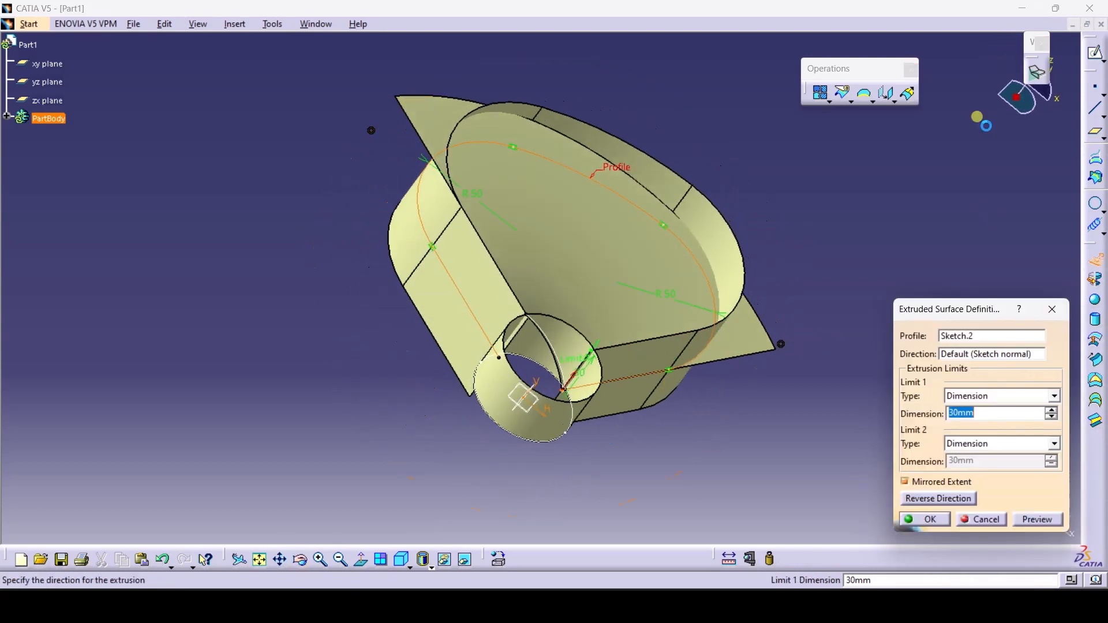
pyautogui.click(945, 520)
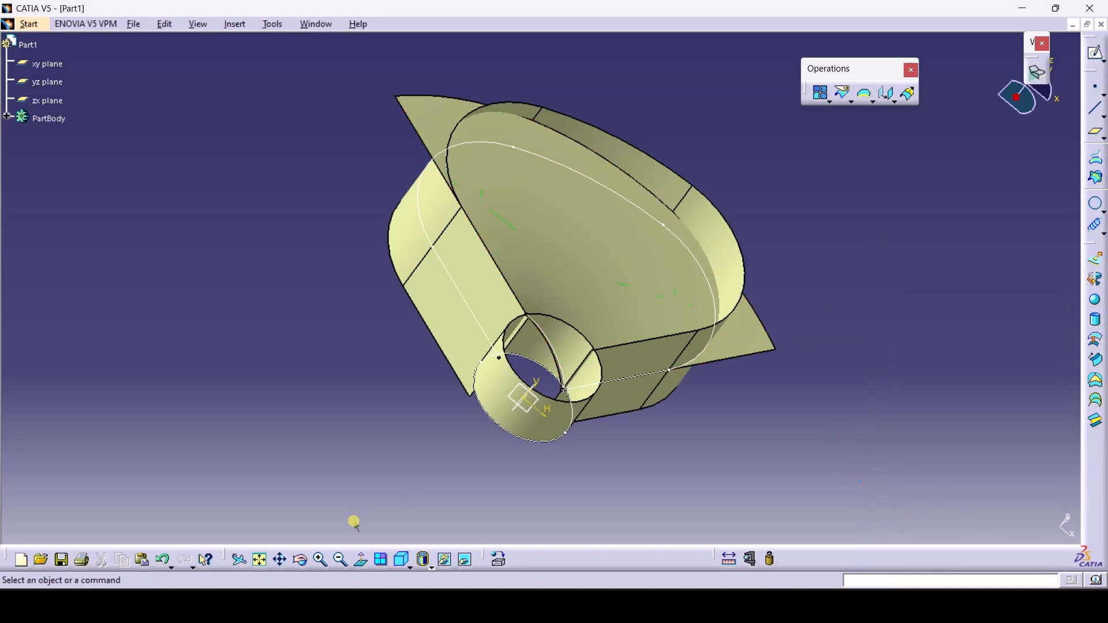
pyautogui.click(299, 559)
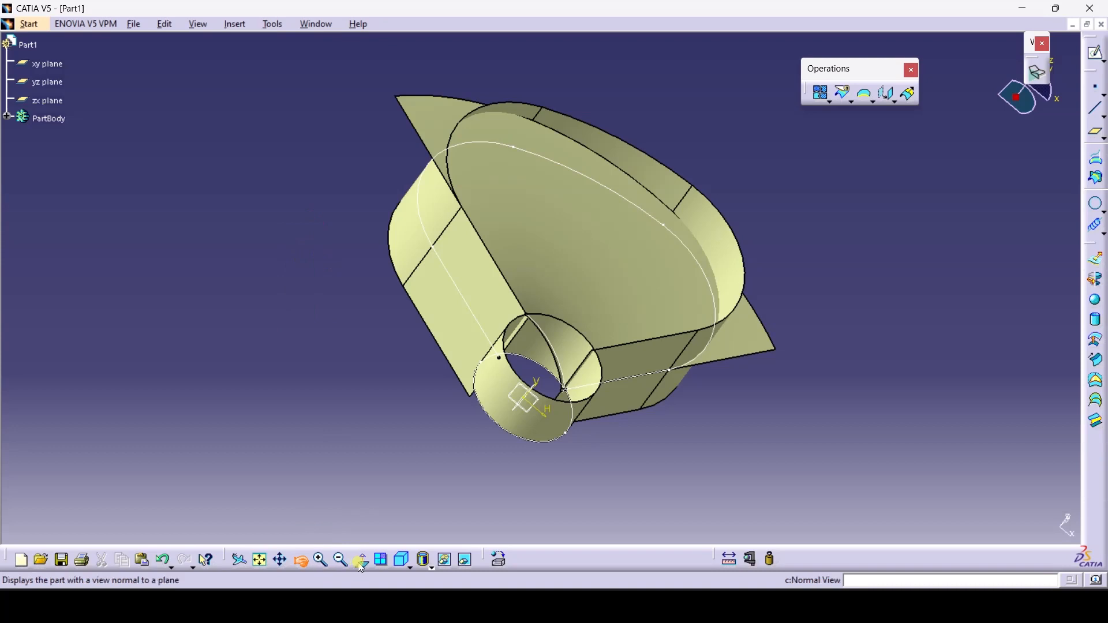
# Edit Extrude.2 and raise its length from 30 mm to 54 mm each side
pyautogui.click(382, 559)
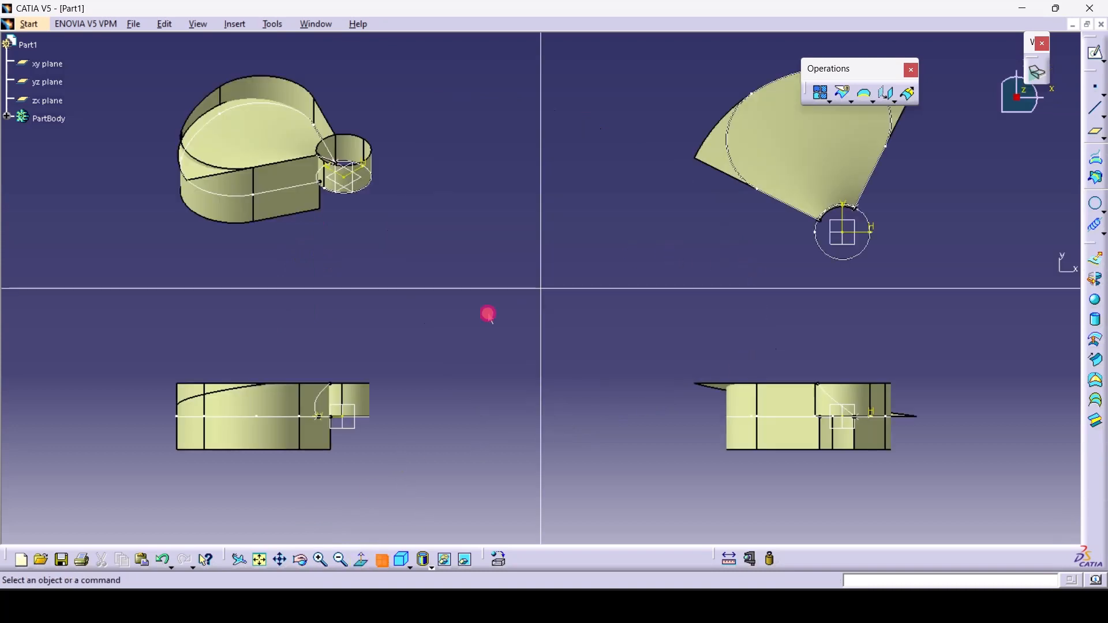
pyautogui.click(382, 559)
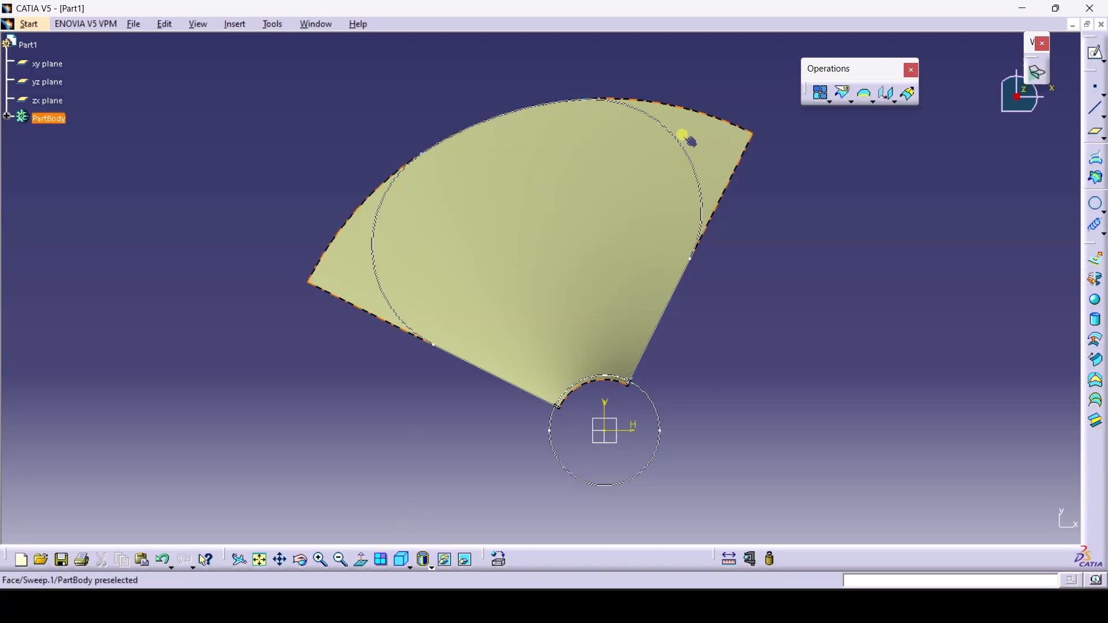
pyautogui.moveTo(300, 560); pyautogui.dragTo(479, 193)
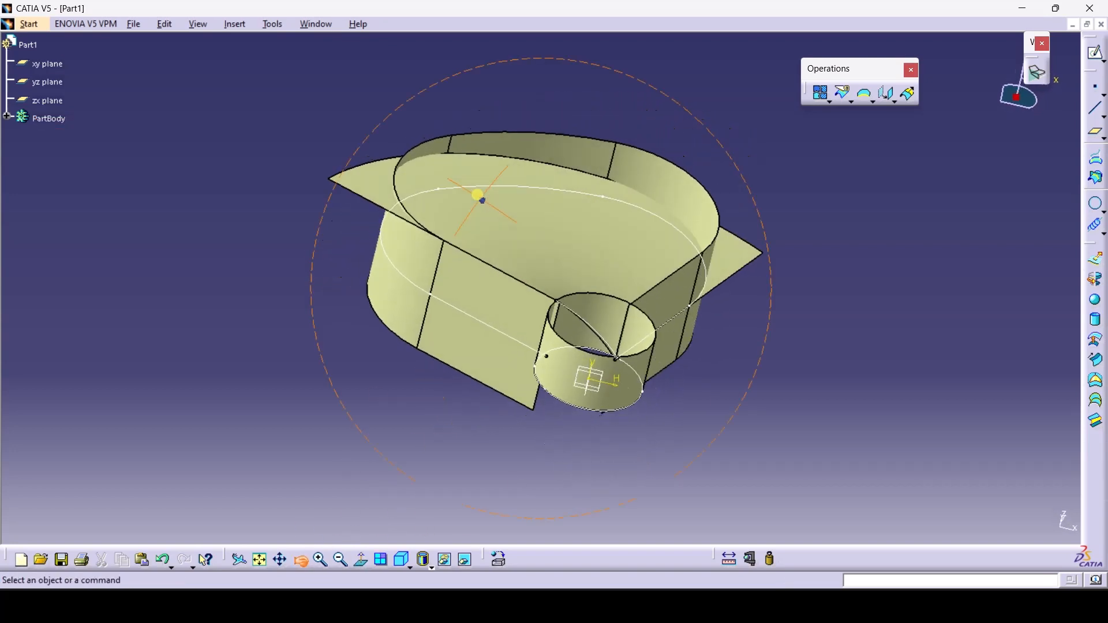
pyautogui.doubleClick(696, 198)
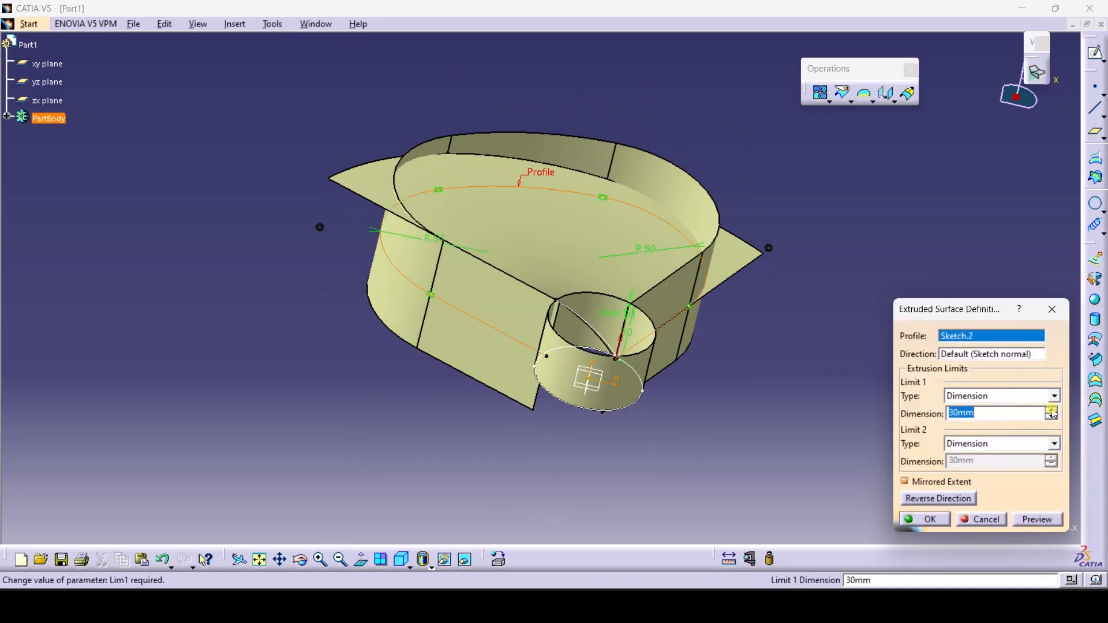
pyautogui.moveTo(1054, 413); pyautogui.dragTo(1051, 412)
pyautogui.click(925, 519)
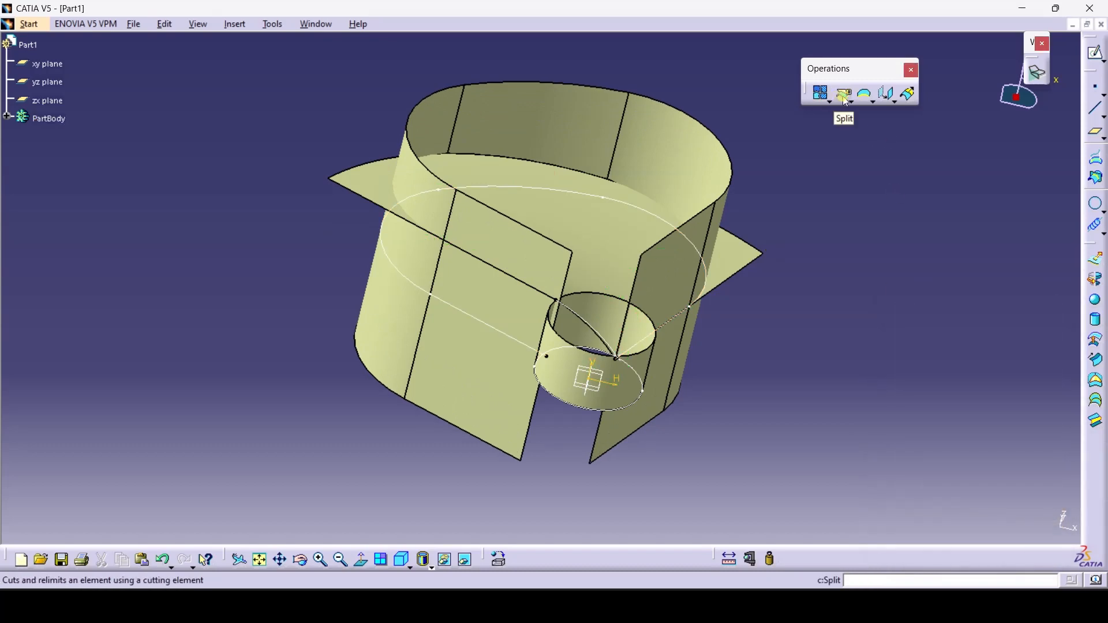
# Split Sweep.1 with Extrude.2, keeping the other side so the blade shape remains
pyautogui.click(843, 98)
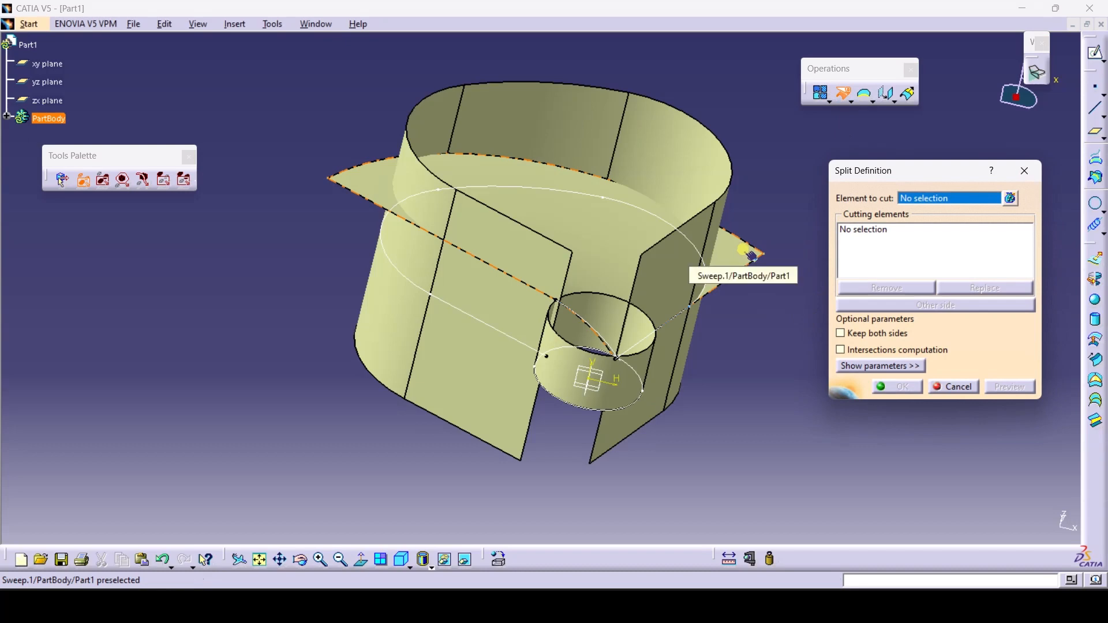
pyautogui.click(732, 254)
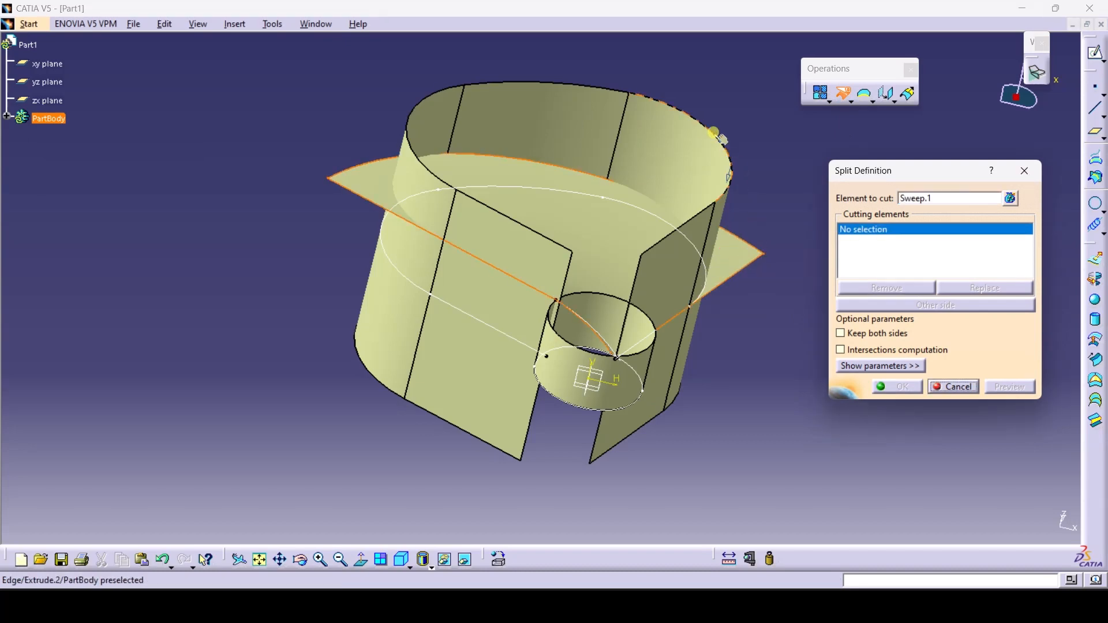
pyautogui.click(699, 120)
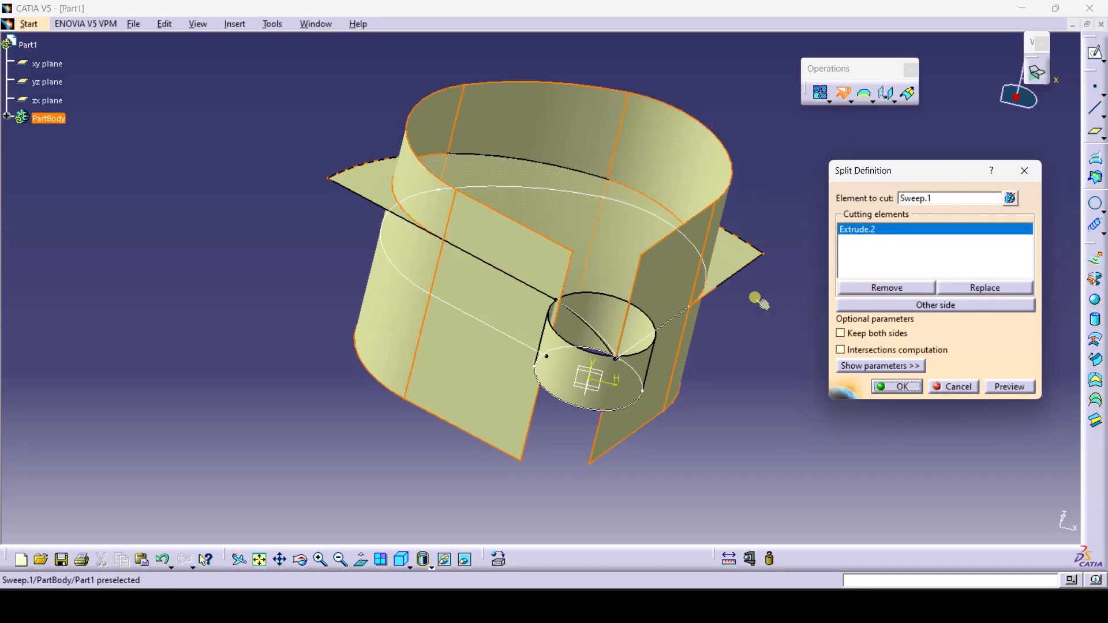
pyautogui.click(1010, 387)
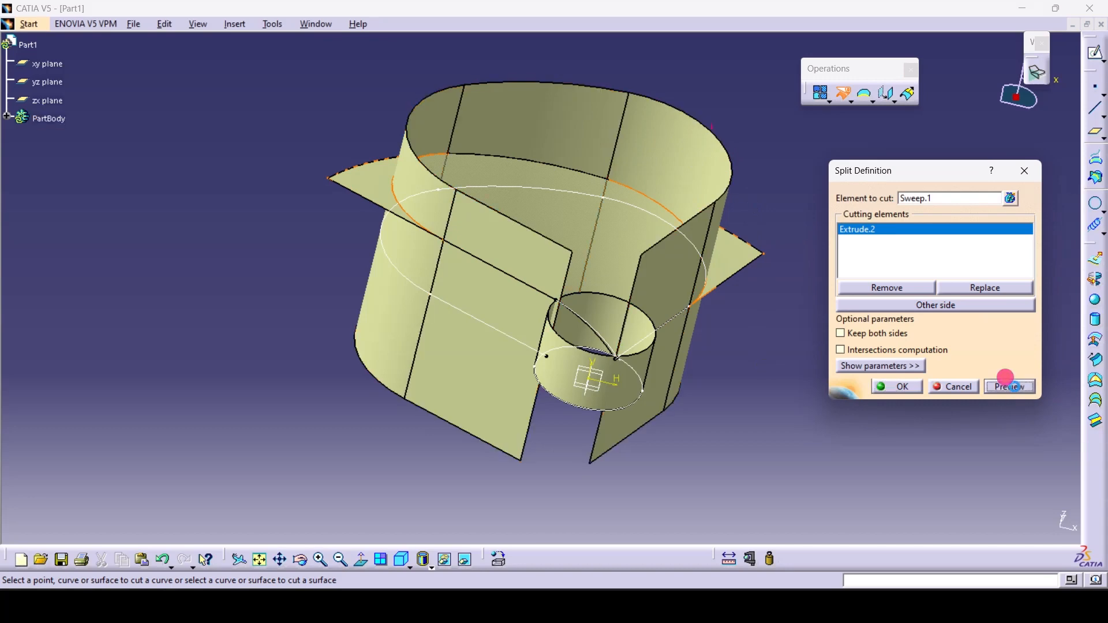
pyautogui.click(299, 560)
pyautogui.click(208, 364)
pyautogui.click(299, 559)
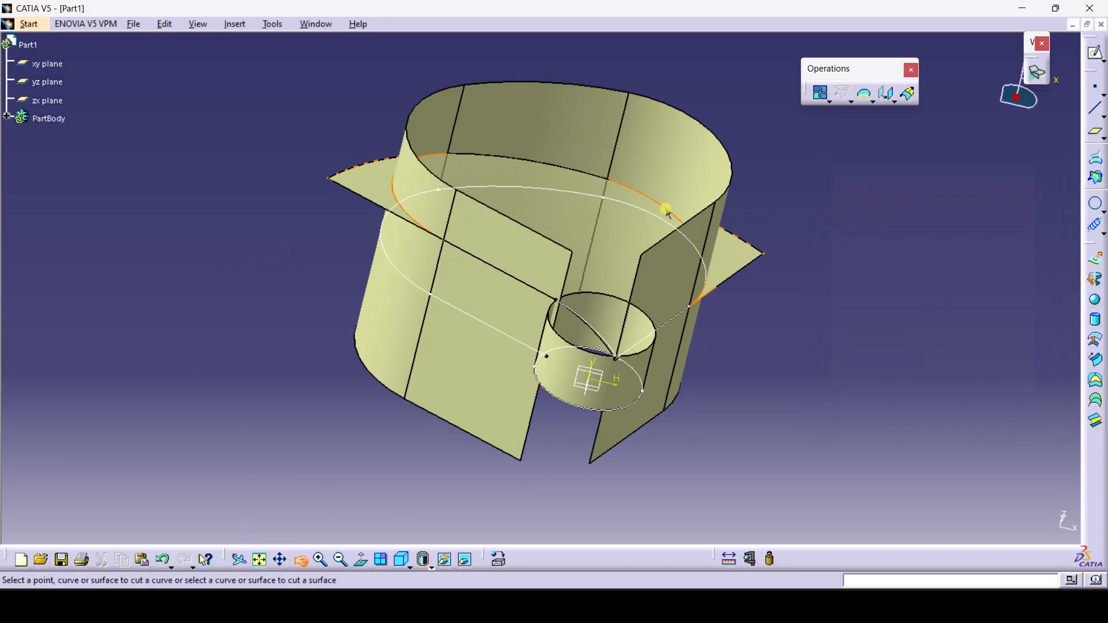
pyautogui.moveTo(763, 151); pyautogui.dragTo(632, 236)
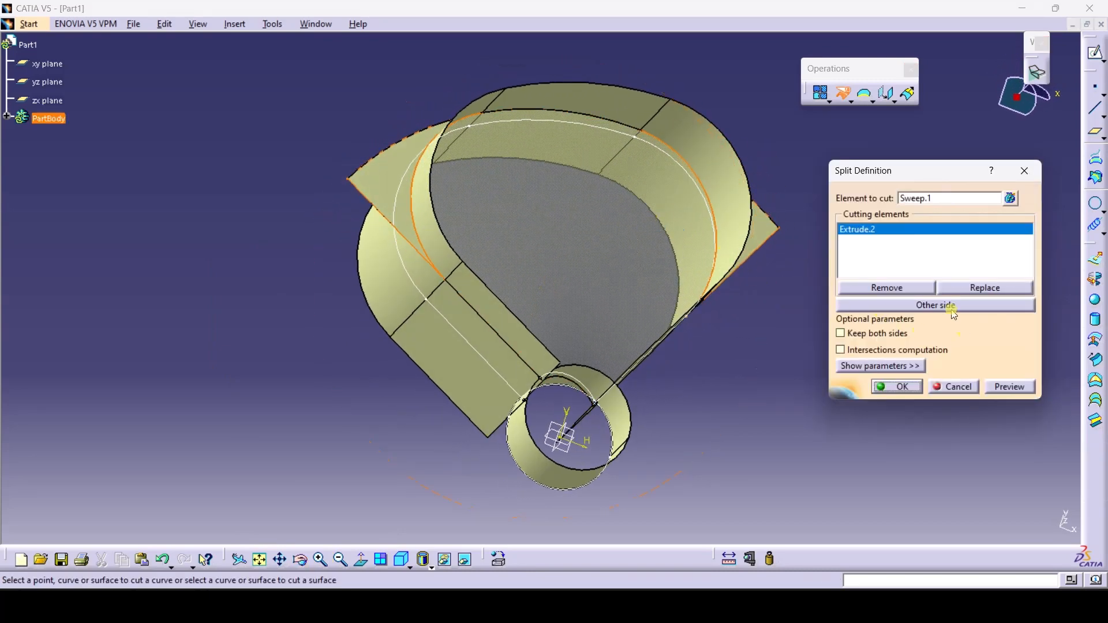
pyautogui.click(953, 312)
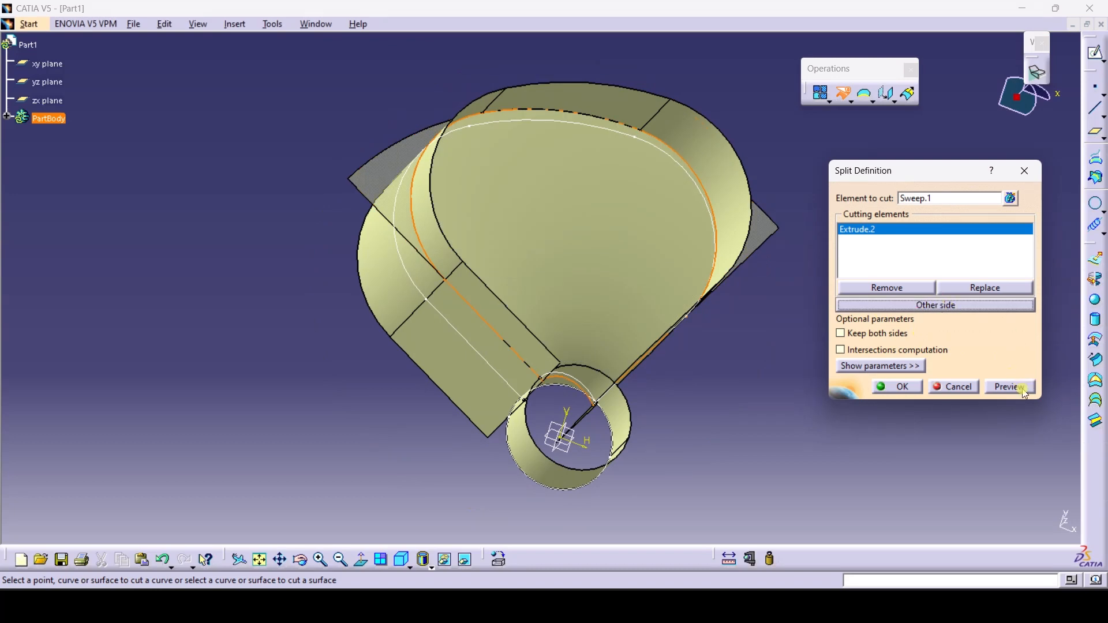
pyautogui.click(1022, 389)
pyautogui.click(911, 390)
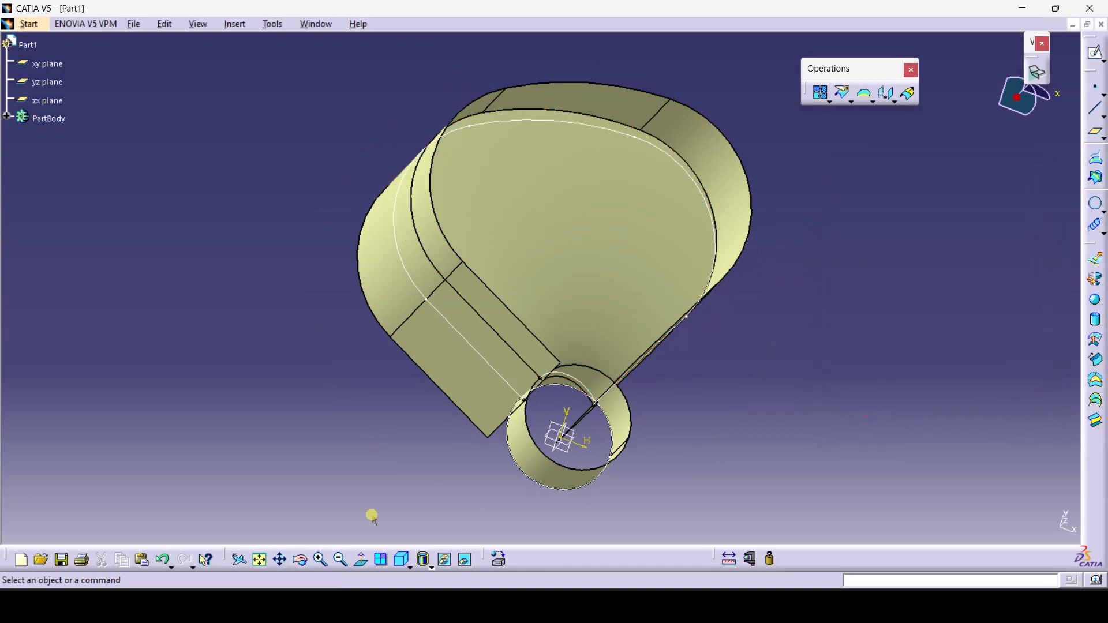
# Hide the extruded cutting surface from the 3D view
pyautogui.click(303, 560)
pyautogui.moveTo(795, 342); pyautogui.dragTo(575, 279)
pyautogui.click(300, 560)
pyautogui.moveTo(848, 335); pyautogui.dragTo(736, 285)
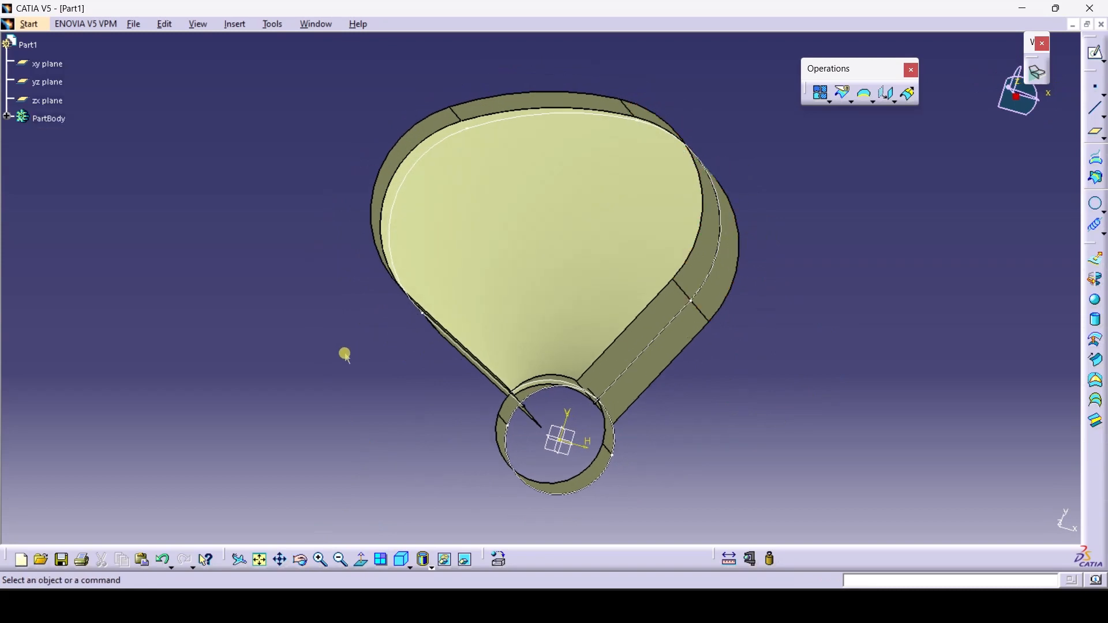
pyautogui.rightClick(670, 348)
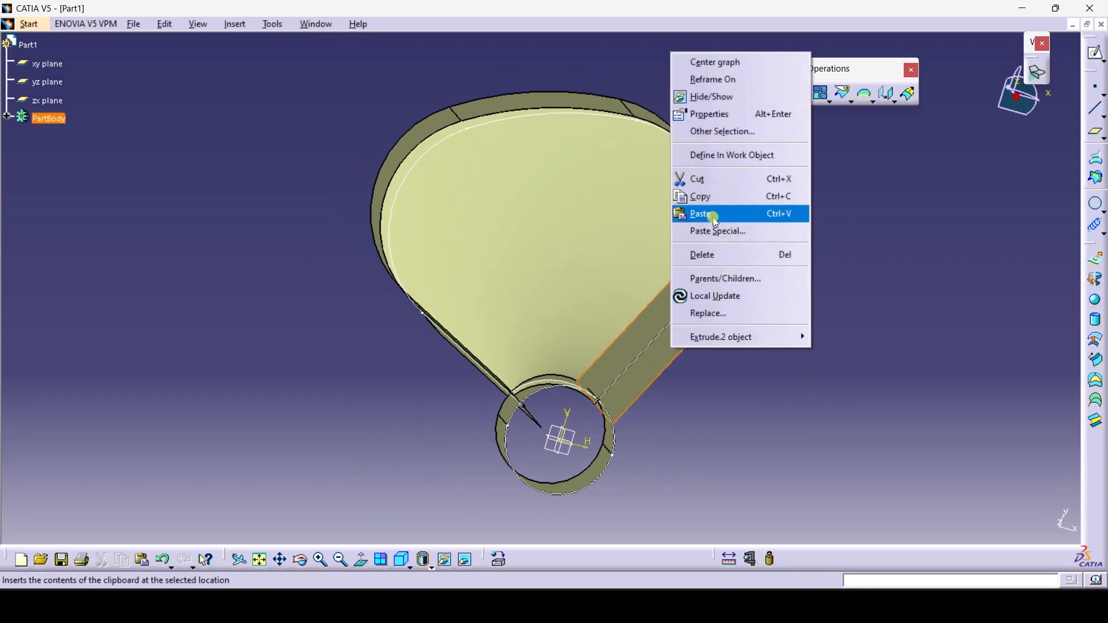
pyautogui.click(714, 97)
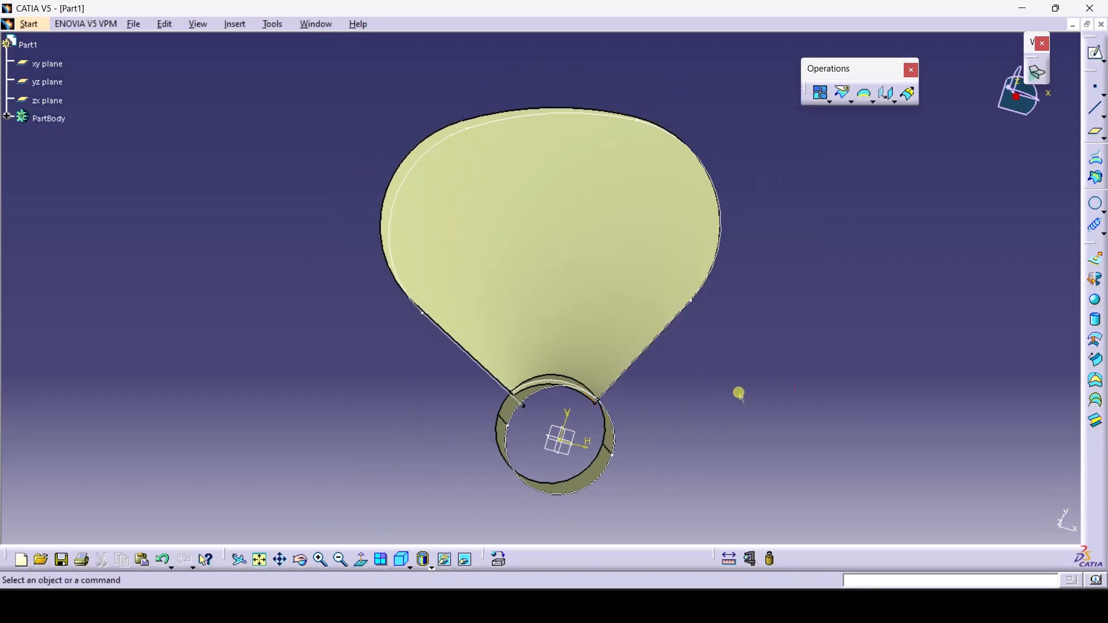
# Toggle Extrude.2 shown and hidden again in the tree to compare the trimmed blade
pyautogui.click(6, 117)
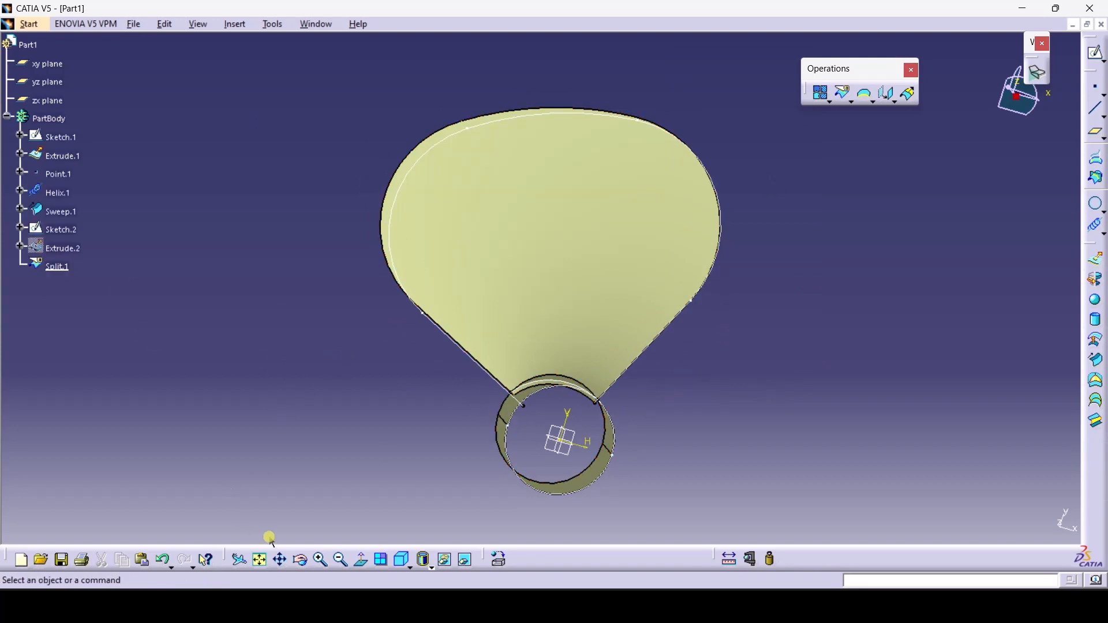
pyautogui.moveTo(704, 441); pyautogui.dragTo(494, 332, button='middle')
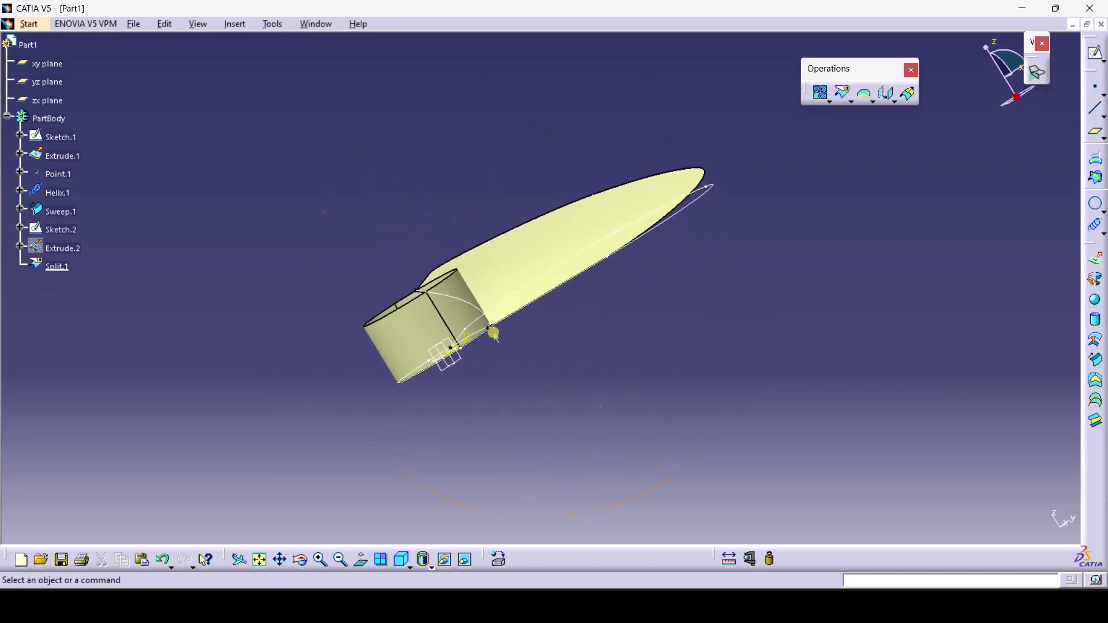
pyautogui.rightClick(89, 252)
pyautogui.click(112, 290)
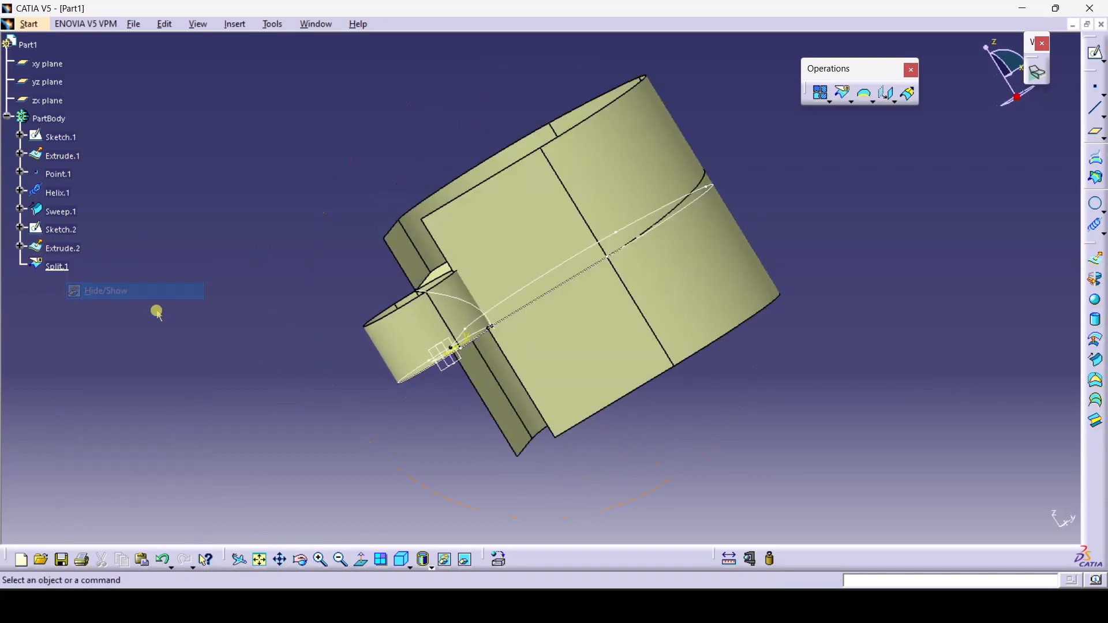
pyautogui.rightClick(62, 249)
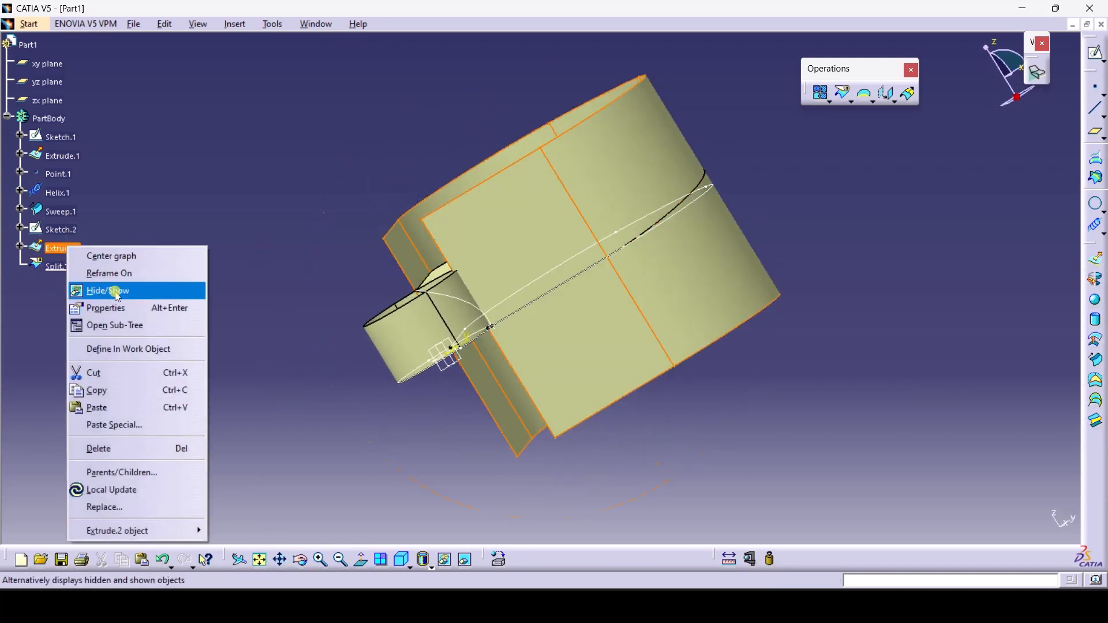
pyautogui.click(113, 288)
pyautogui.click(300, 560)
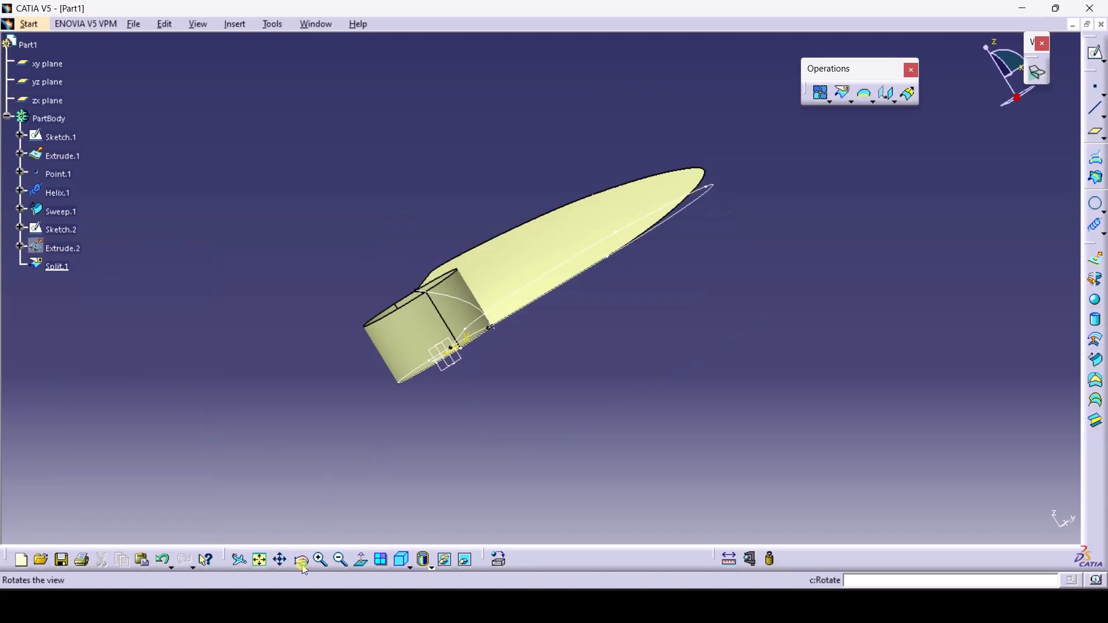
pyautogui.moveTo(303, 417)
pyautogui.mouseDown()
pyautogui.moveTo(639, 348)
pyautogui.moveTo(794, 342)
pyautogui.moveTo(606, 385)
pyautogui.moveTo(365, 404)
pyautogui.moveTo(299, 365)
pyautogui.moveTo(306, 334)
pyautogui.mouseUp()
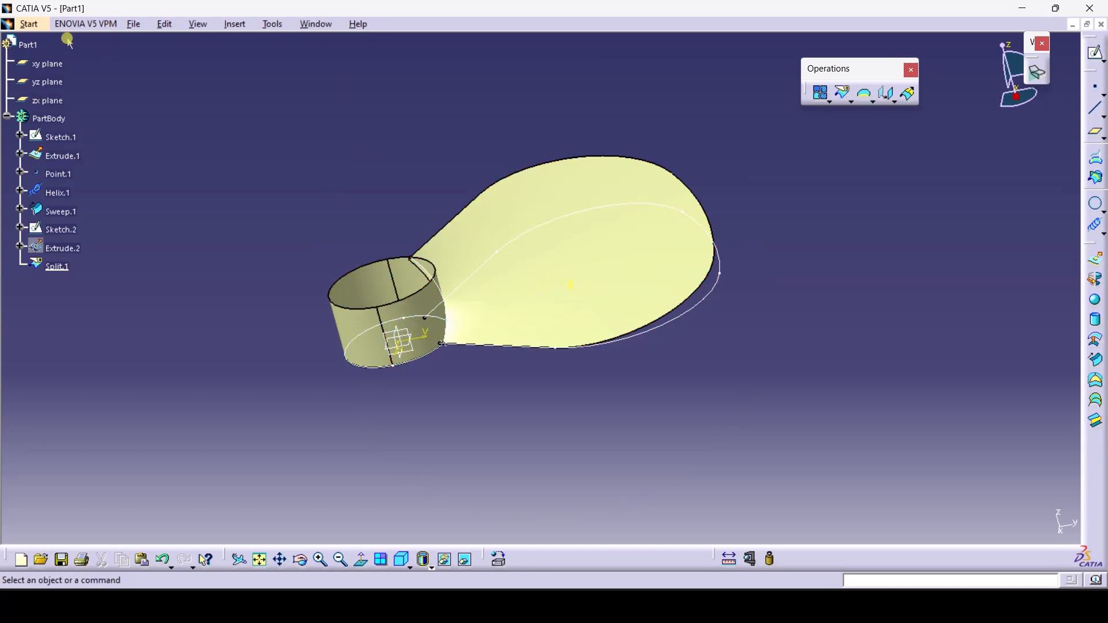
pyautogui.click(28, 24)
# In Part Design, thicken Split.1 into a 1 mm ThickSurface solid
pyautogui.moveTo(109, 59)
pyautogui.click(209, 57)
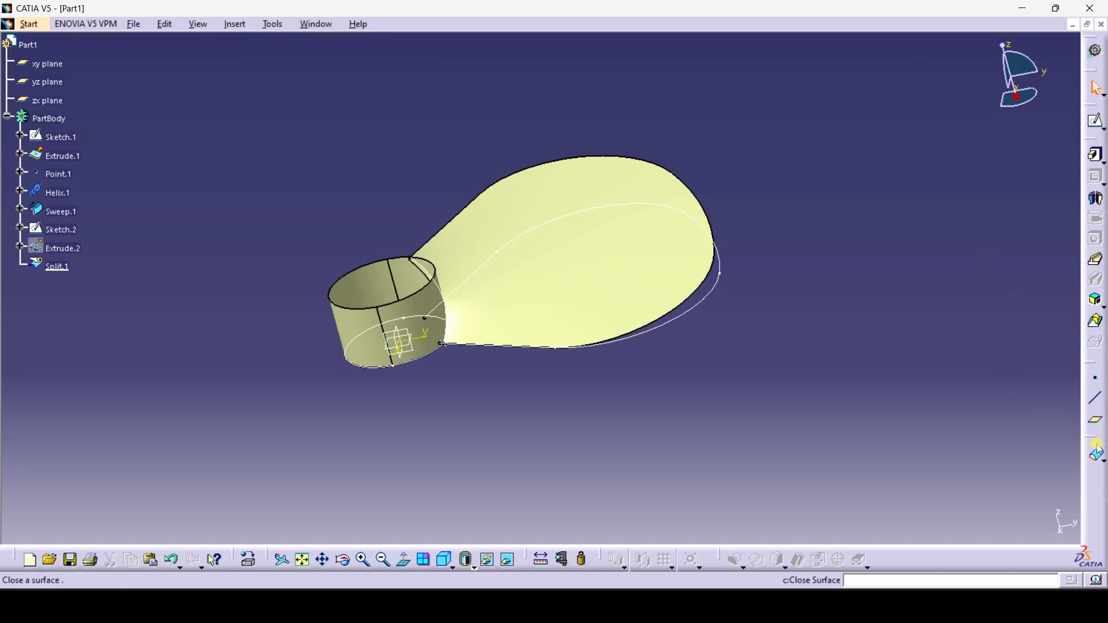
pyautogui.click(1100, 459)
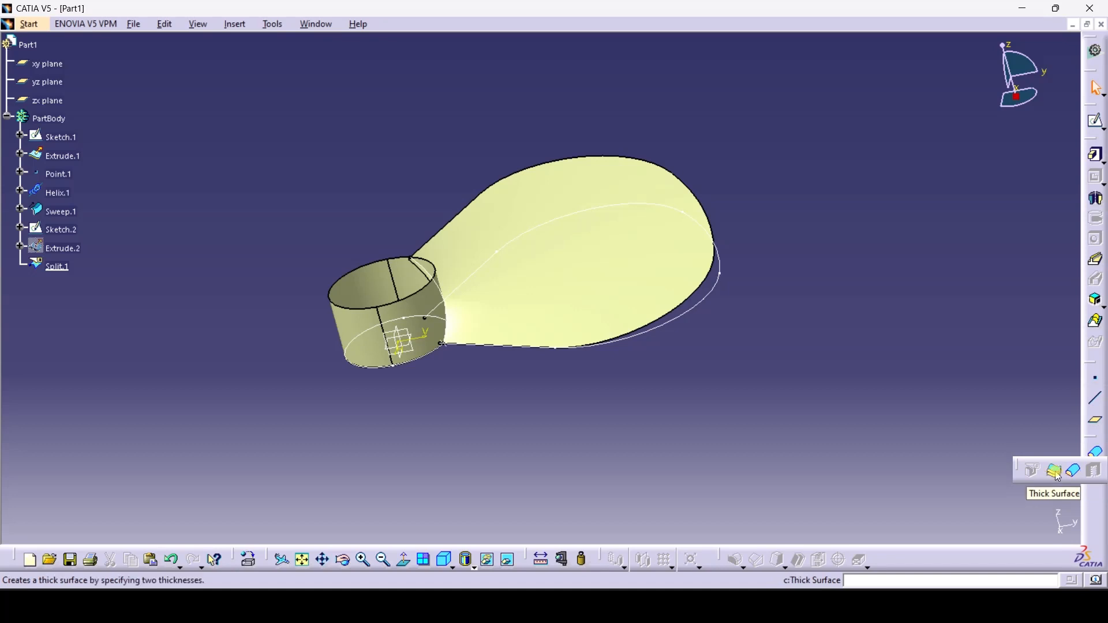
pyautogui.click(1052, 471)
pyautogui.click(657, 283)
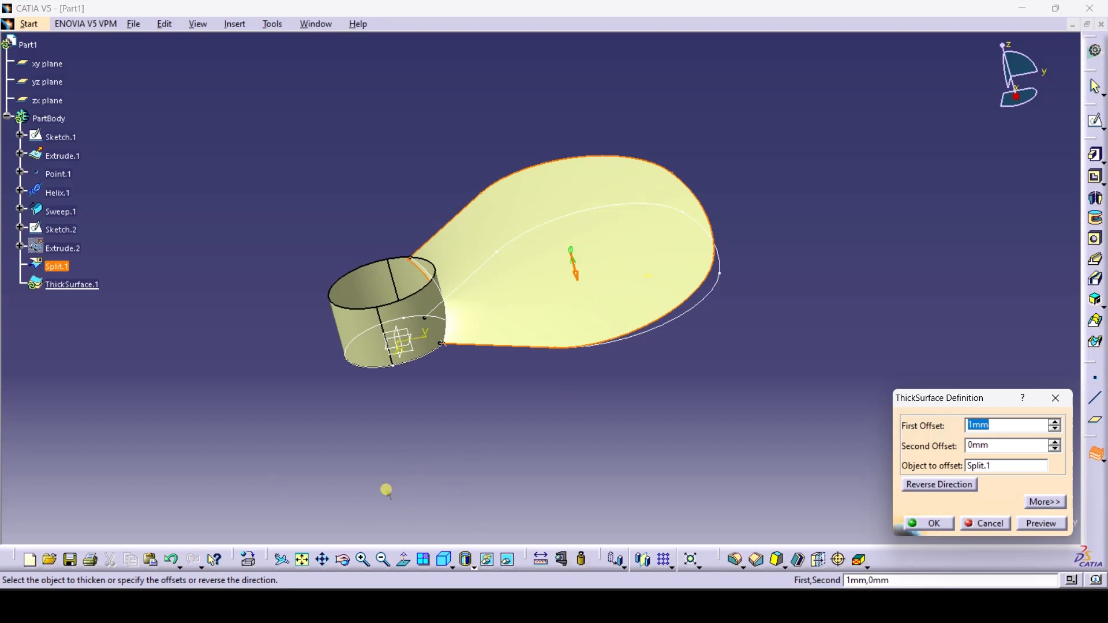
pyautogui.click(343, 560)
pyautogui.moveTo(469, 388); pyautogui.dragTo(83, 284)
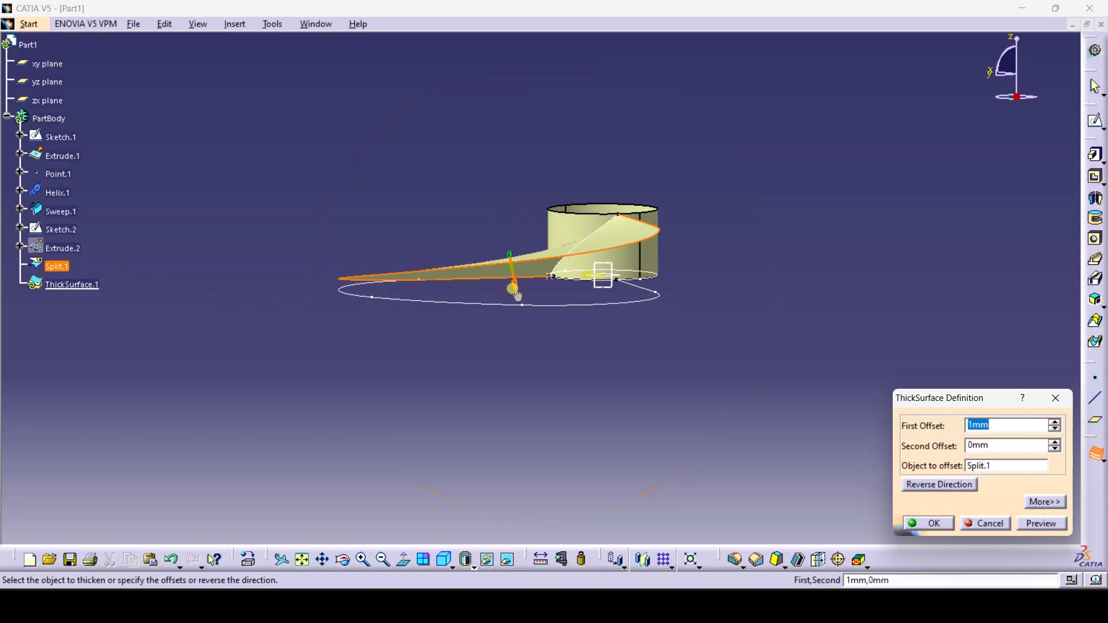
pyautogui.click(1049, 525)
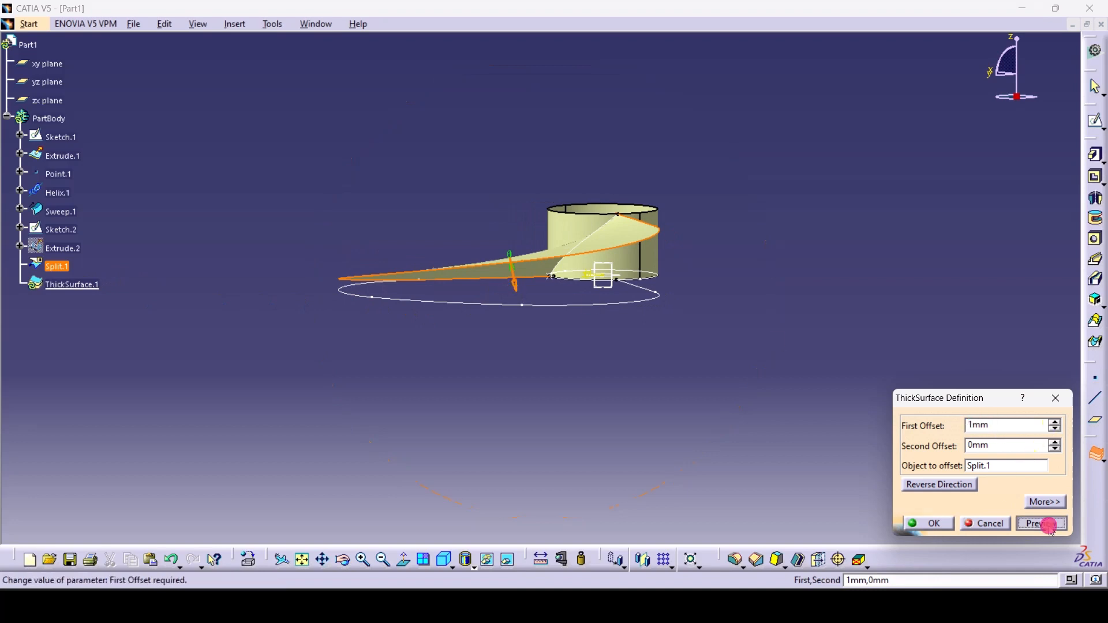
pyautogui.click(939, 525)
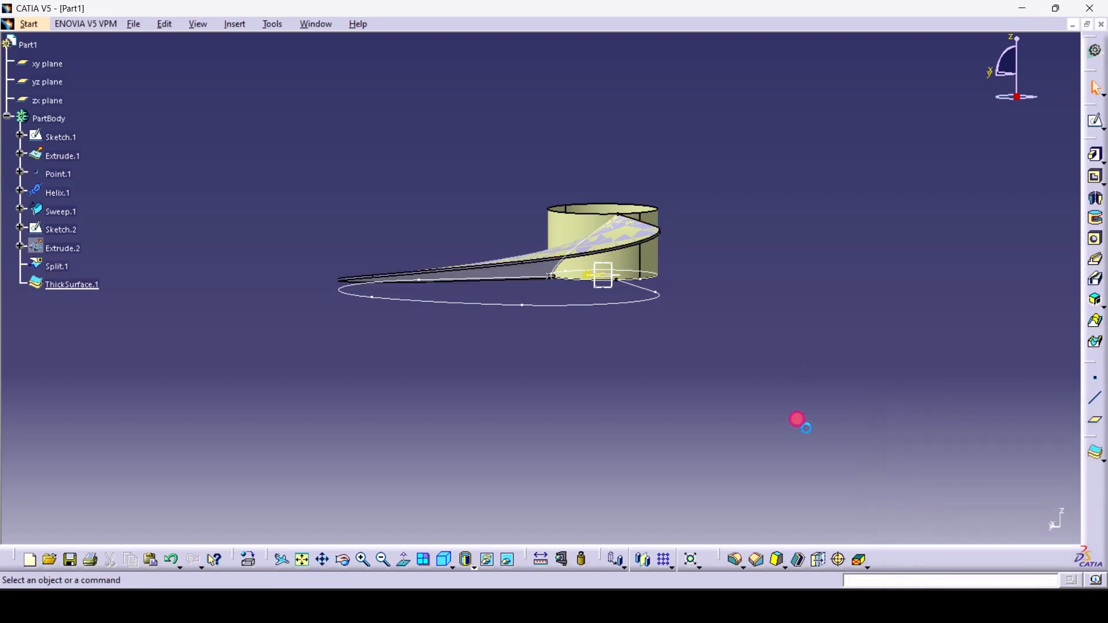
# Close the Extrude.1 hub cylinder surface into a solid with Close Surface
pyautogui.click(1102, 459)
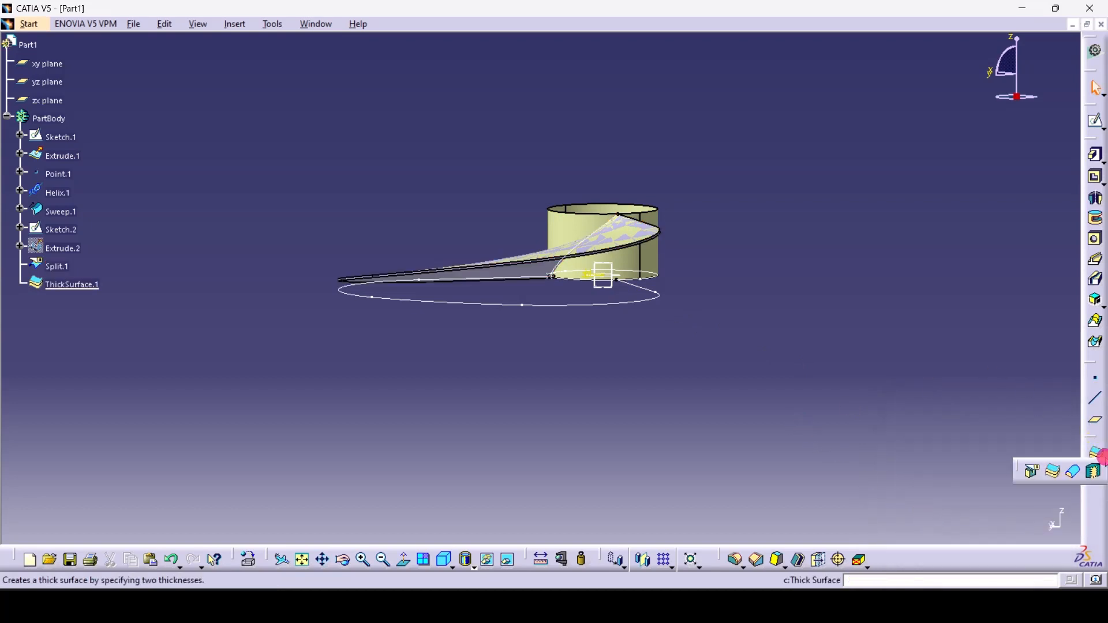
pyautogui.click(1073, 474)
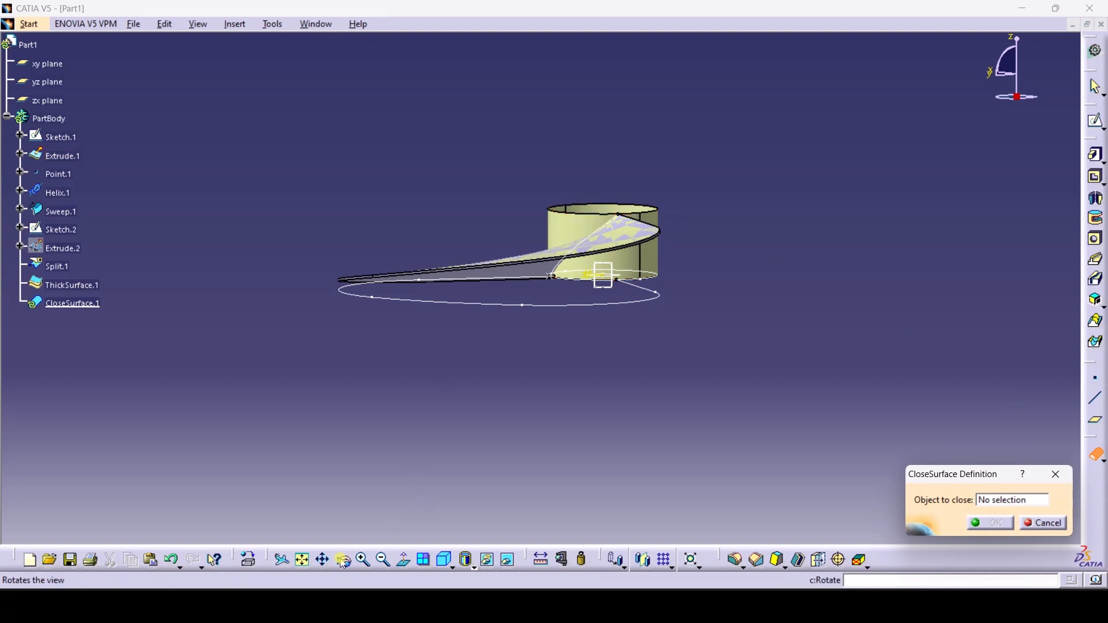
pyautogui.click(342, 559)
pyautogui.moveTo(388, 482); pyautogui.dragTo(522, 234)
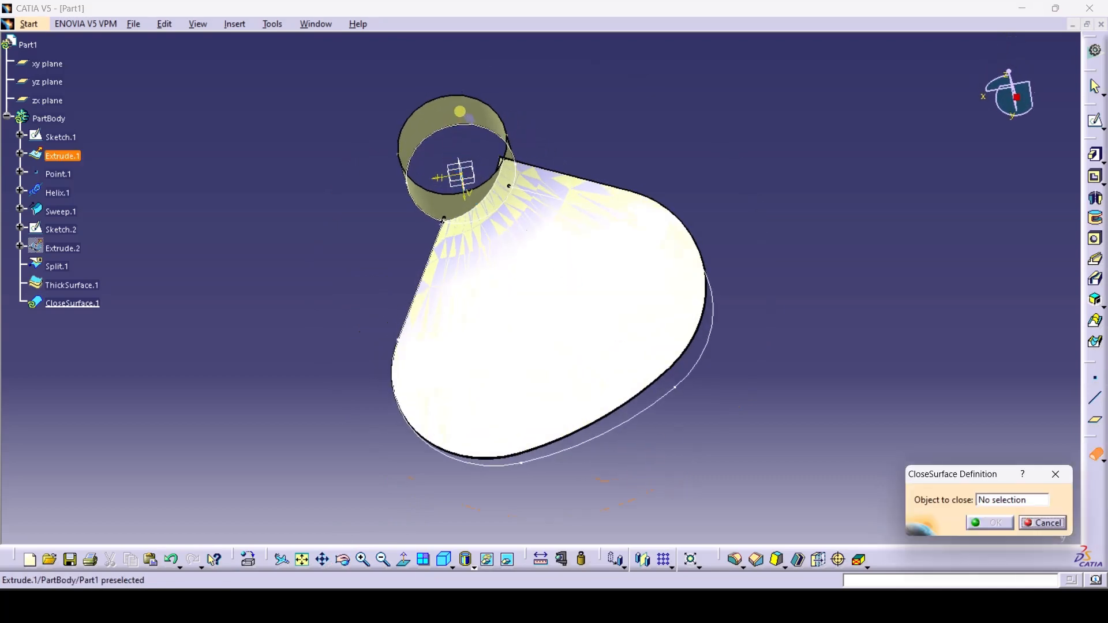
pyautogui.click(343, 560)
pyautogui.moveTo(404, 375); pyautogui.dragTo(484, 188)
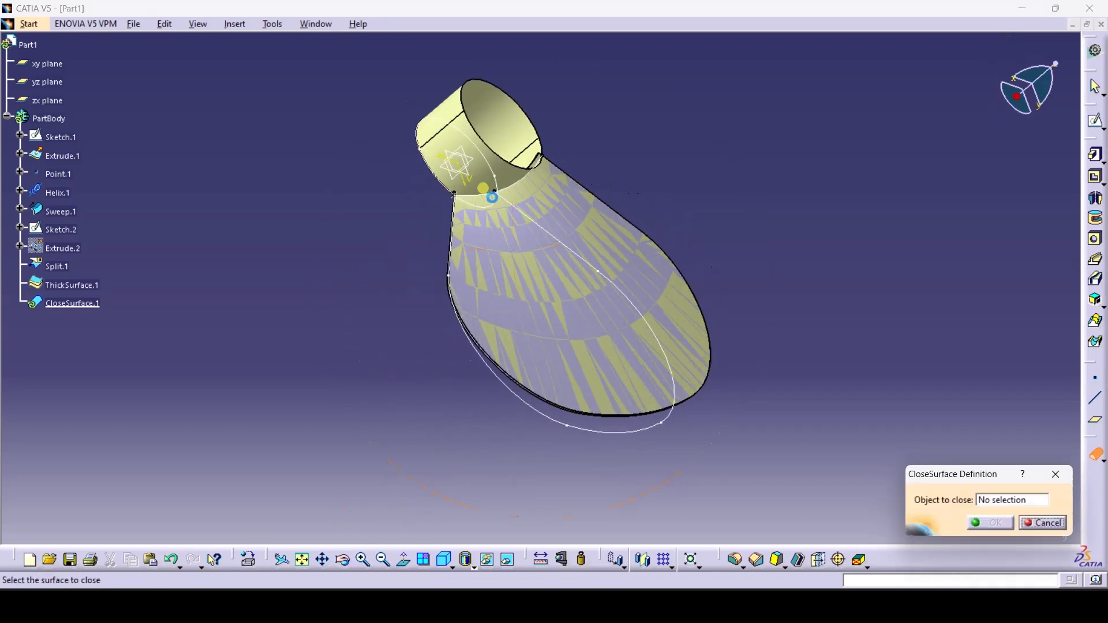
pyautogui.click(460, 113)
pyautogui.click(991, 524)
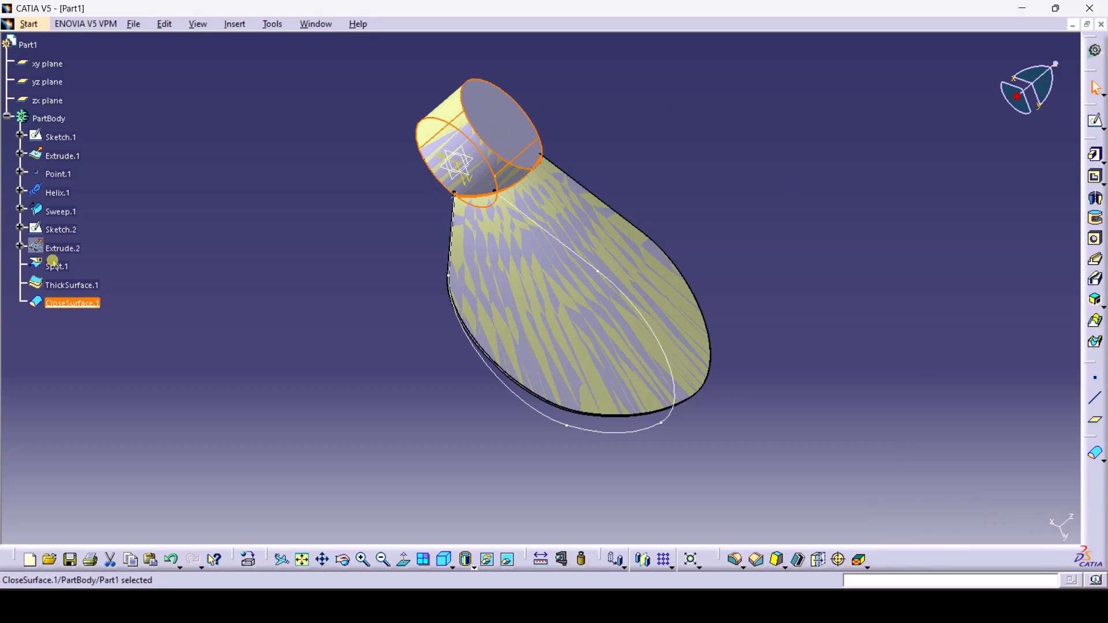
# Hide the Extrude.1 cylinder surface
pyautogui.click(85, 267)
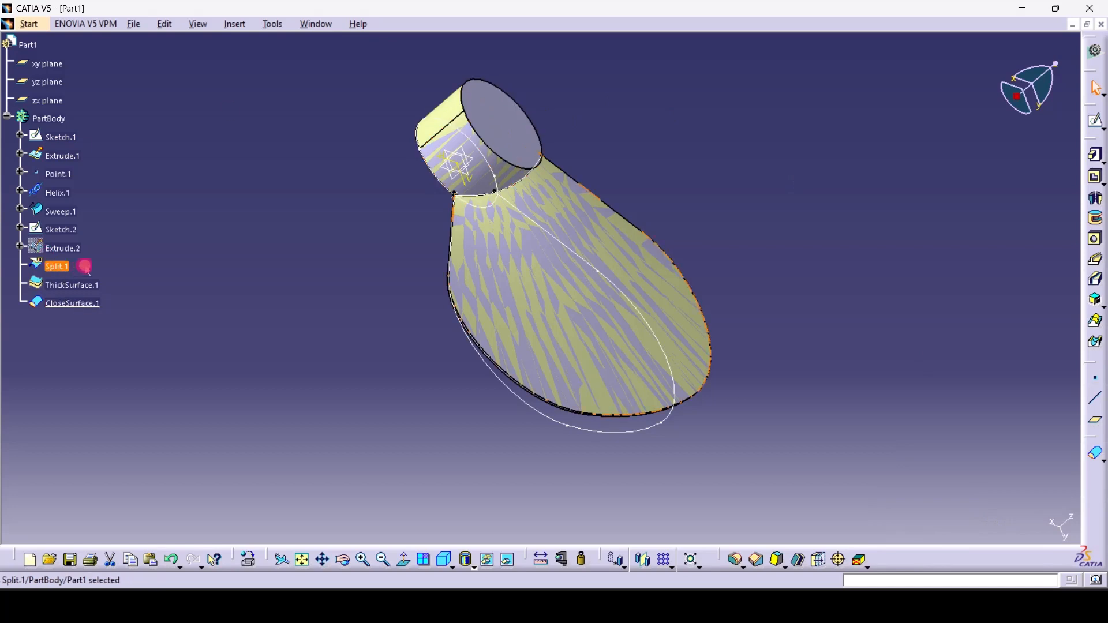
pyautogui.rightClick(67, 156)
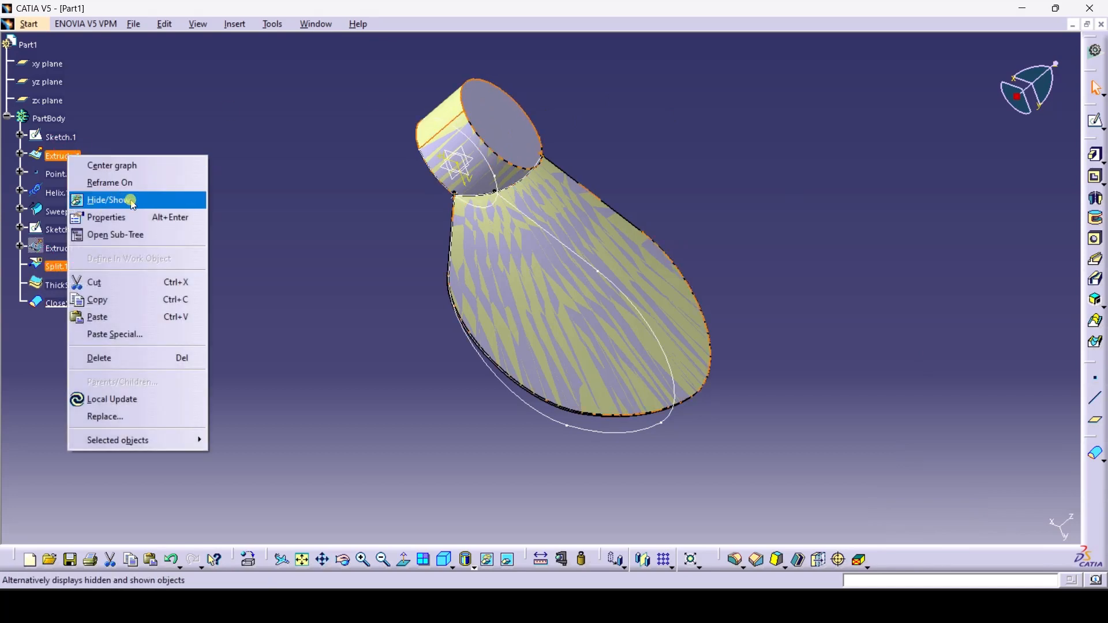
pyautogui.click(159, 199)
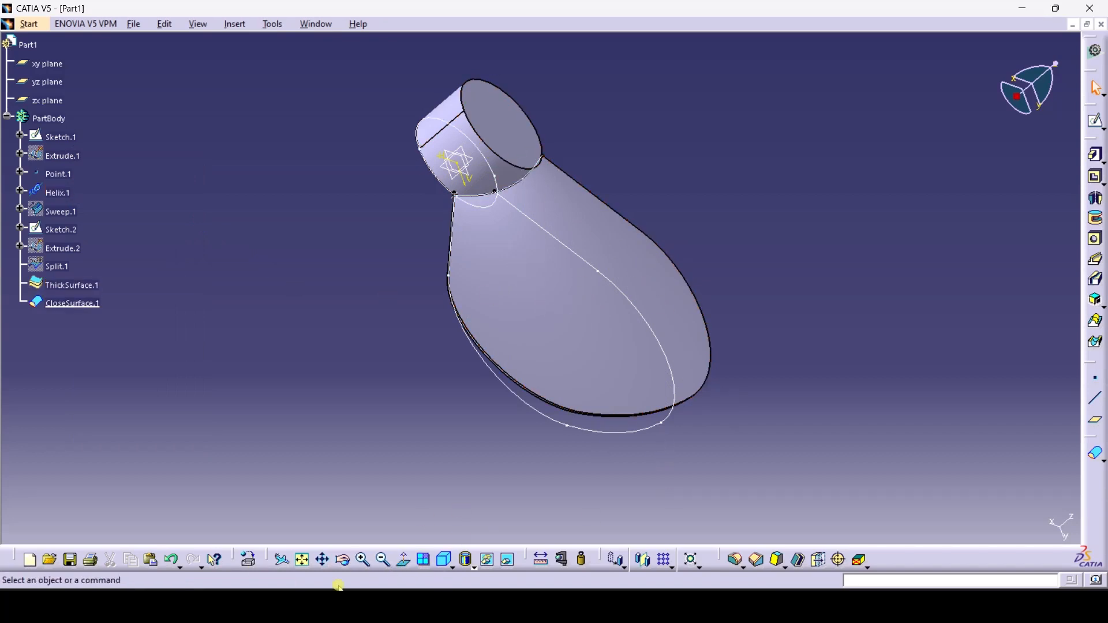
# Zoom in on the blade and round one thin edge with a 0.5 mm fillet
pyautogui.click(362, 560)
pyautogui.click(362, 560)
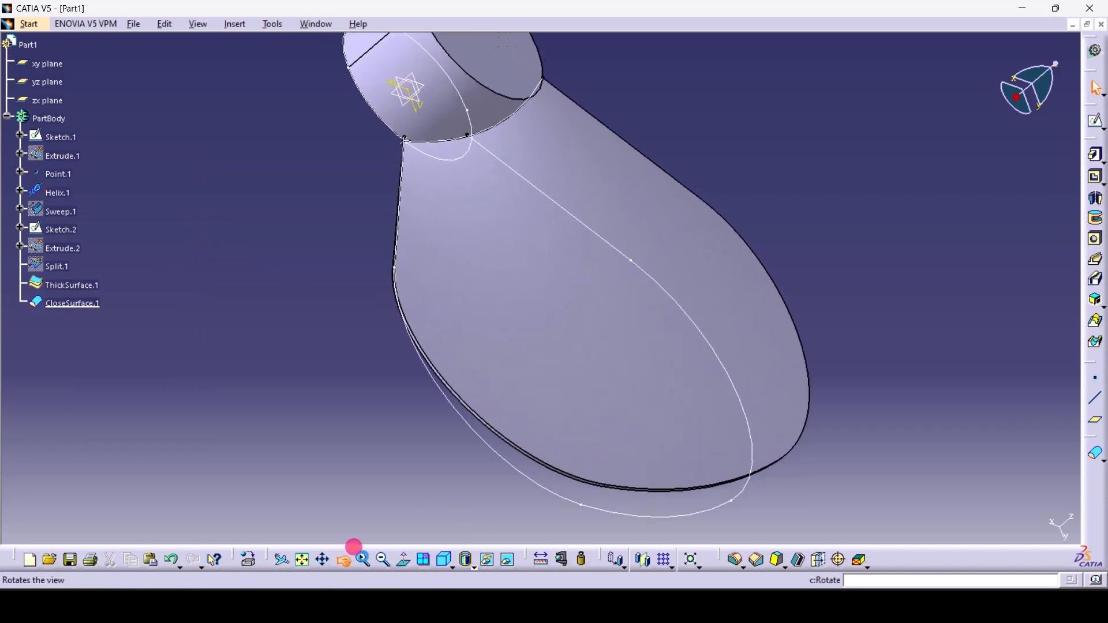
pyautogui.moveTo(421, 521); pyautogui.dragTo(407, 412, button='middle')
pyautogui.click(356, 554)
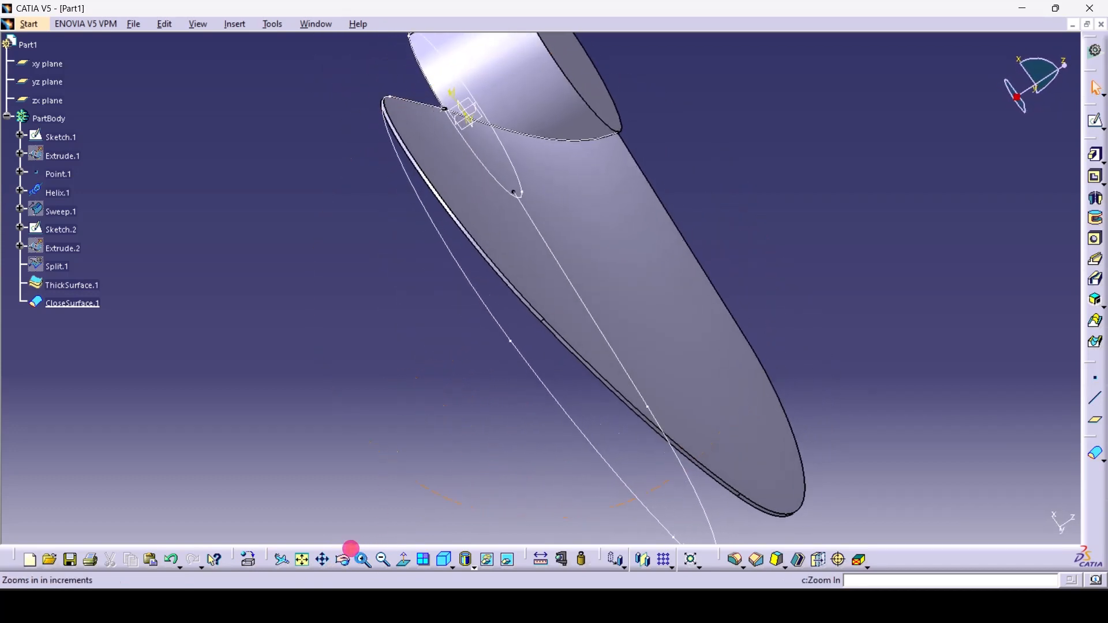
pyautogui.click(356, 554)
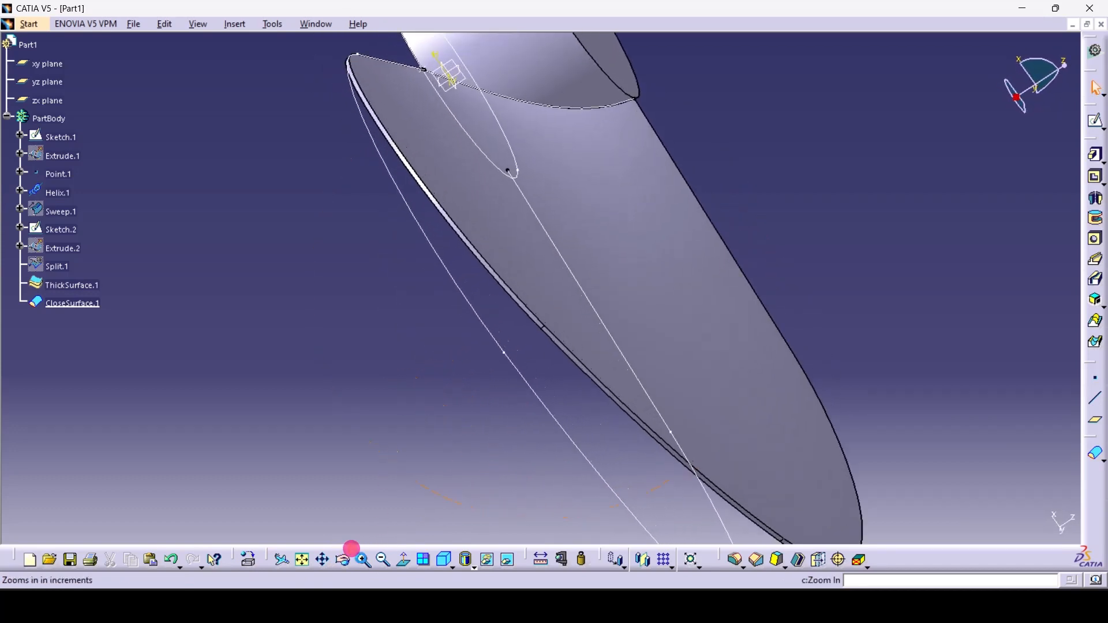
pyautogui.click(735, 559)
pyautogui.click(575, 372)
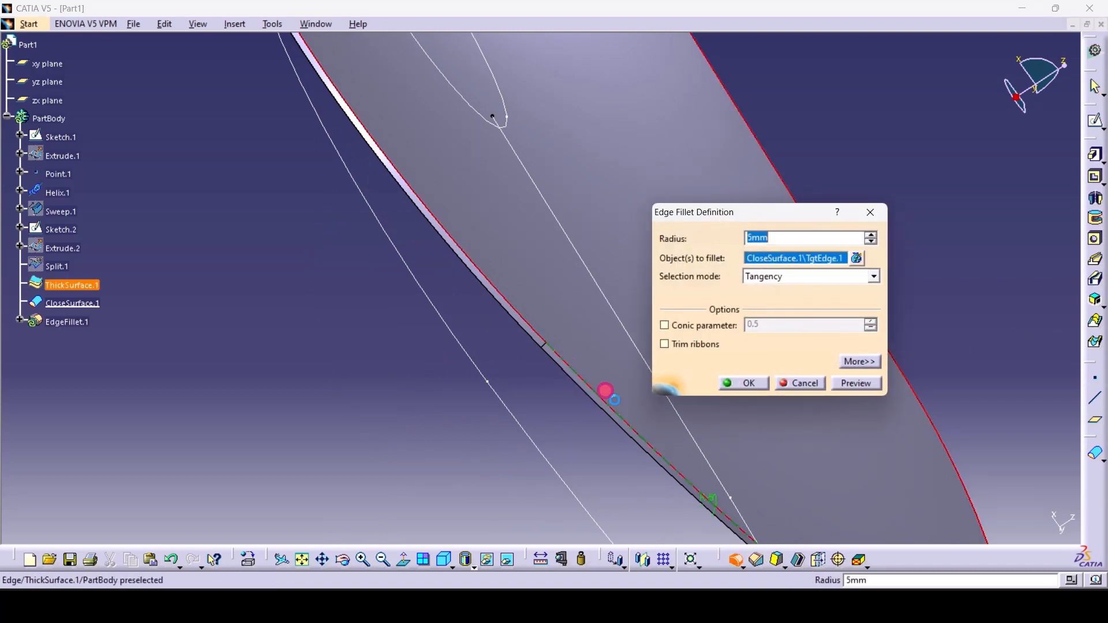
pyautogui.click(783, 237)
pyautogui.write('0.5')
pyautogui.click(744, 384)
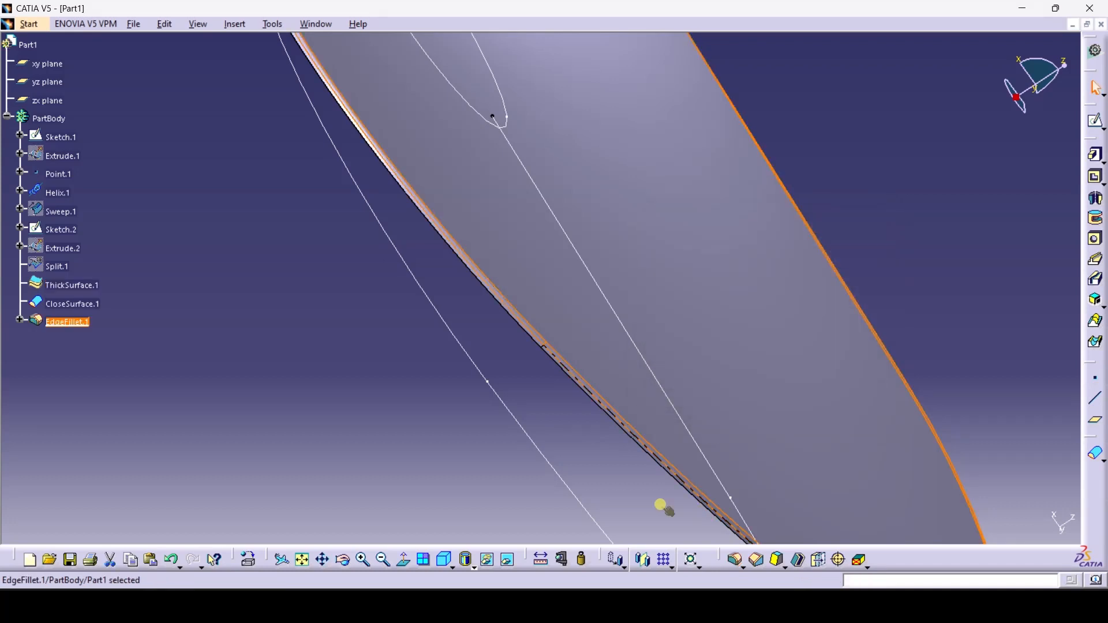
# Fillet the opposite thin blade edge at 0.5 mm, then fit and orbit the part
pyautogui.click(629, 436)
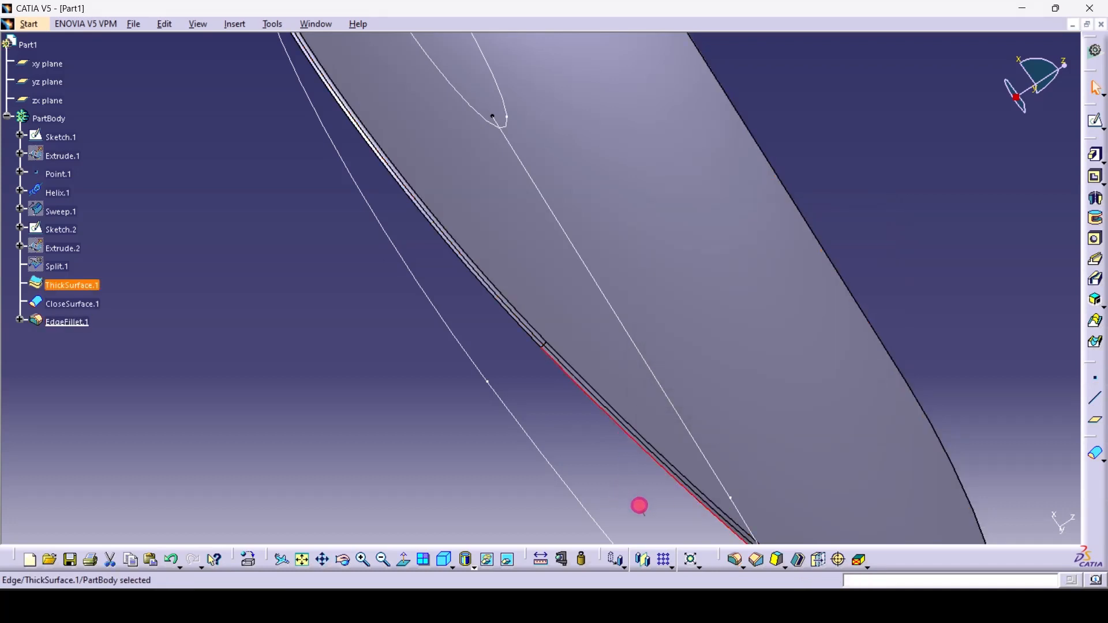
pyautogui.click(735, 559)
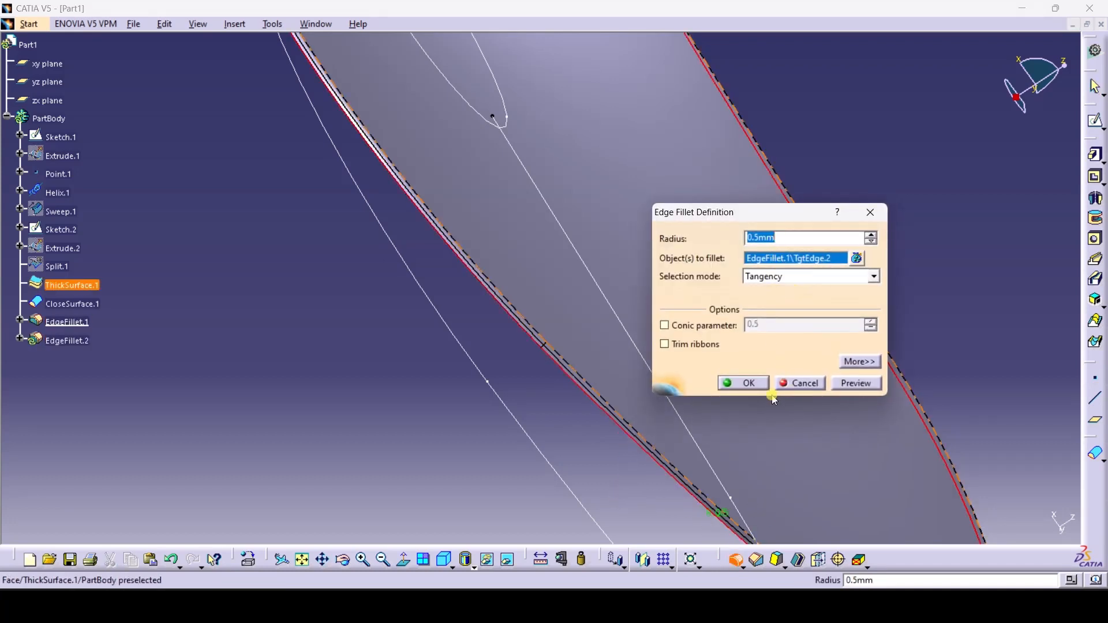
pyautogui.click(743, 383)
pyautogui.click(427, 399)
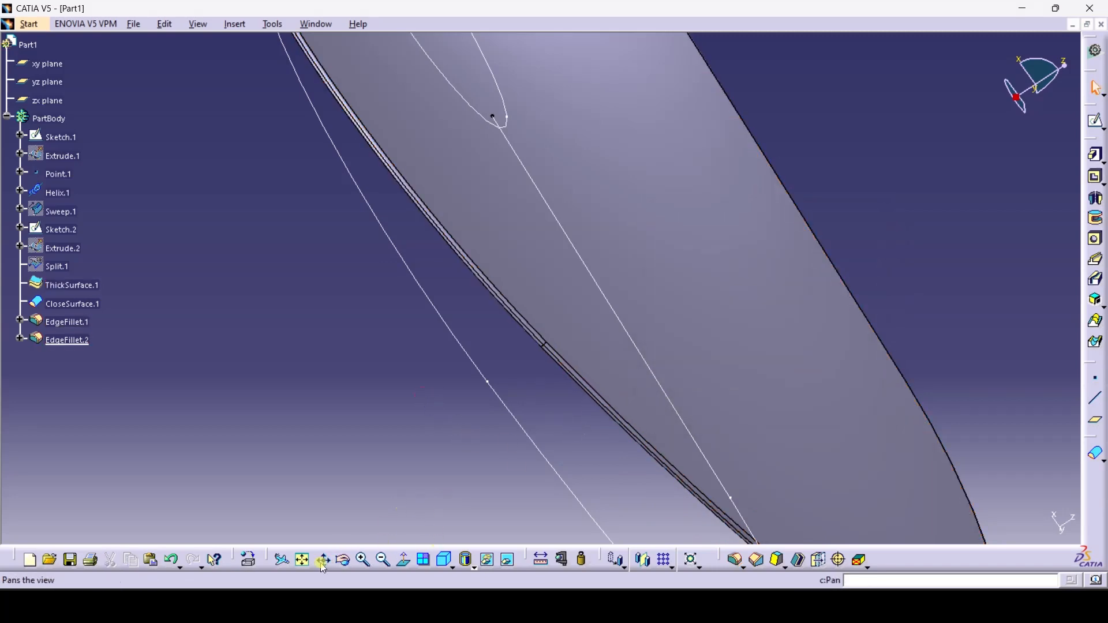
pyautogui.click(282, 560)
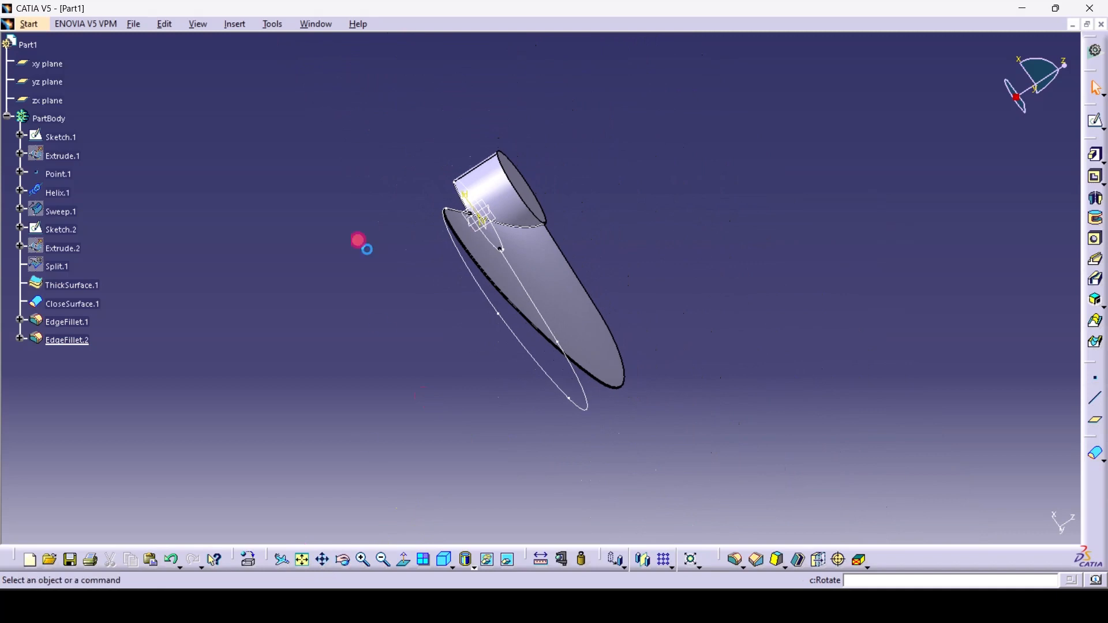
pyautogui.moveTo(339, 230); pyautogui.dragTo(393, 413)
pyautogui.moveTo(346, 563); pyautogui.dragTo(786, 180)
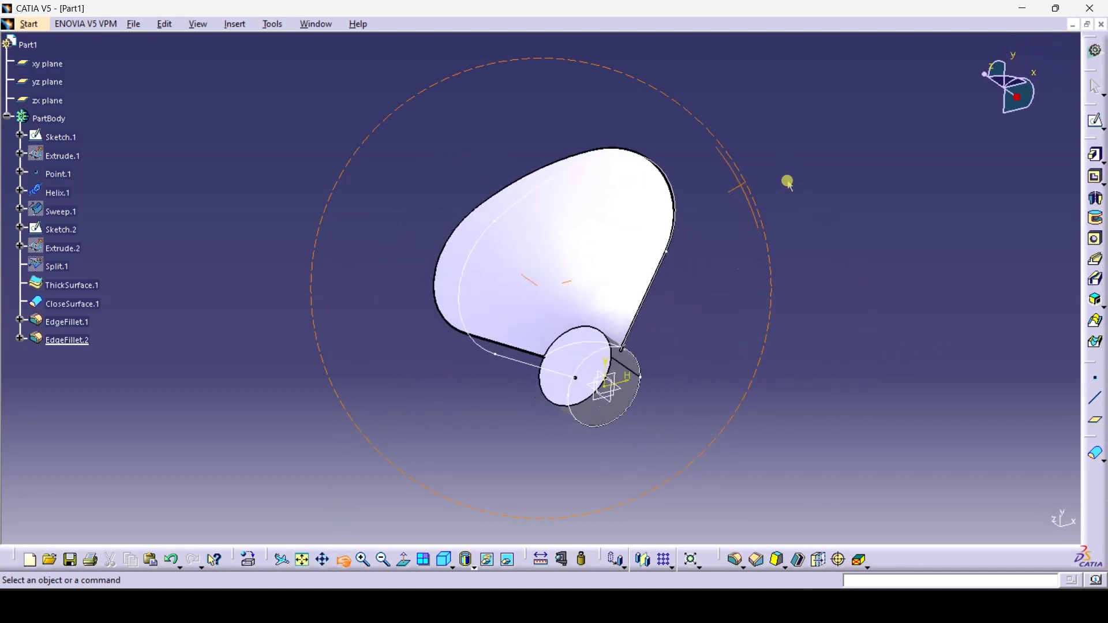
# Start a circular pattern of ThickSurface.1 with 120deg angular spacing
pyautogui.click(672, 566)
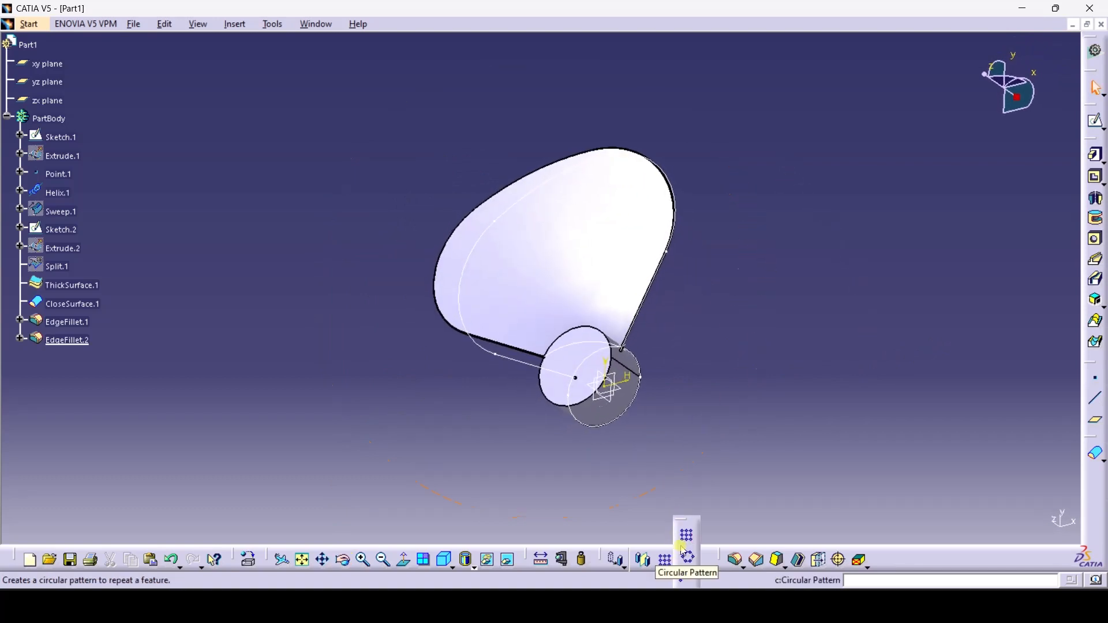
pyautogui.click(690, 561)
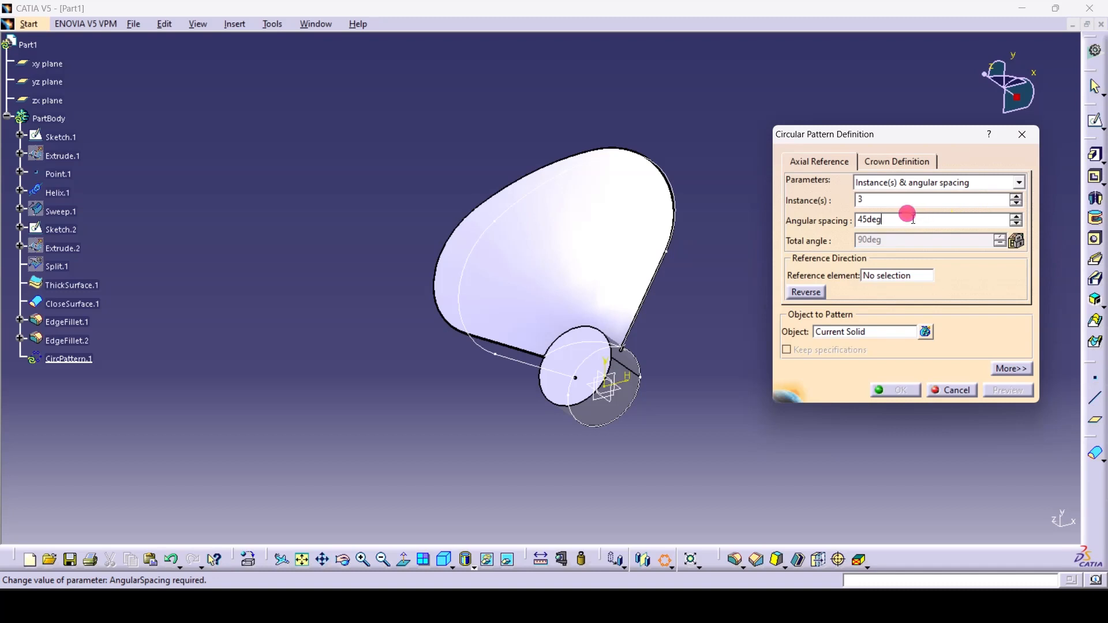
pyautogui.moveTo(912, 220); pyautogui.dragTo(788, 241)
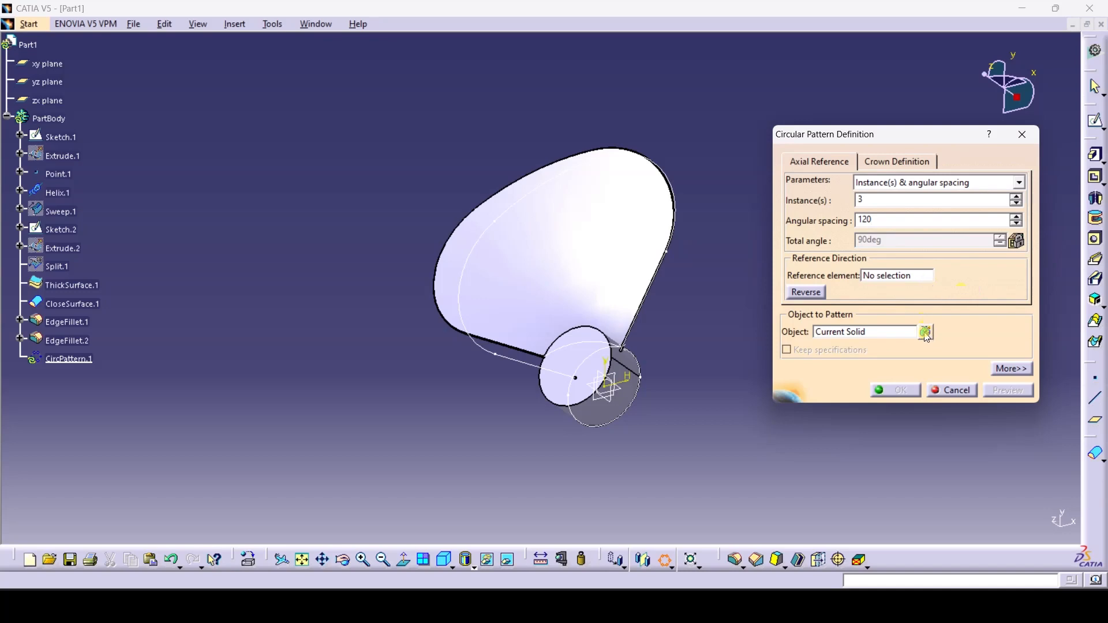
pyautogui.press('Return')
pyautogui.click(897, 329)
pyautogui.click(618, 260)
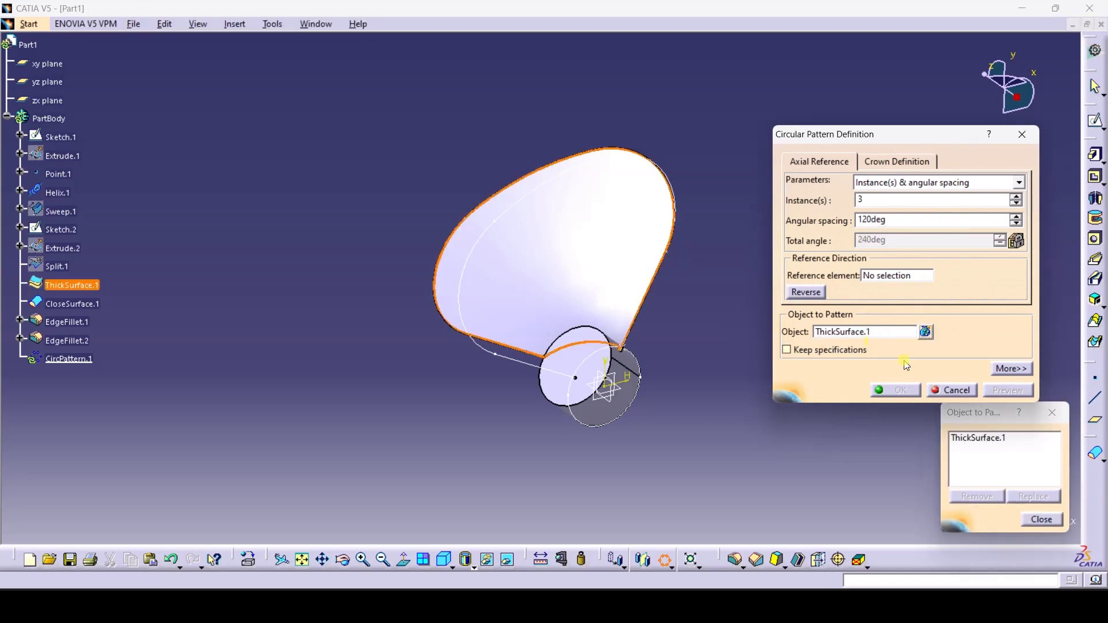
pyautogui.click(1041, 519)
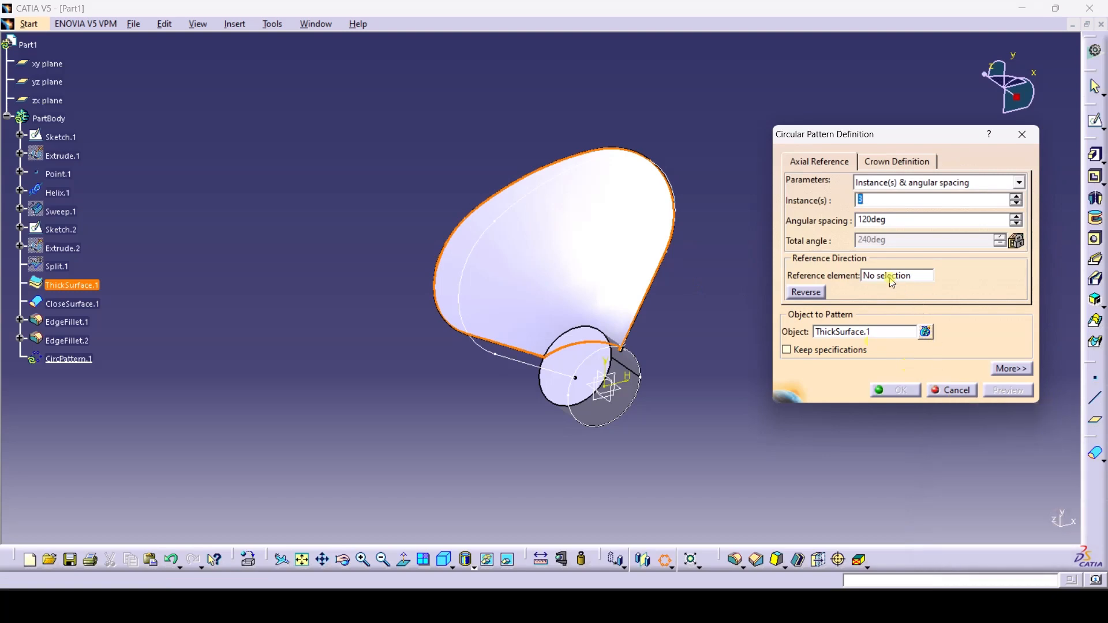
# Use the Z Axis as pattern reference and create the three-blade pattern
pyautogui.click(888, 275)
pyautogui.rightClick(887, 277)
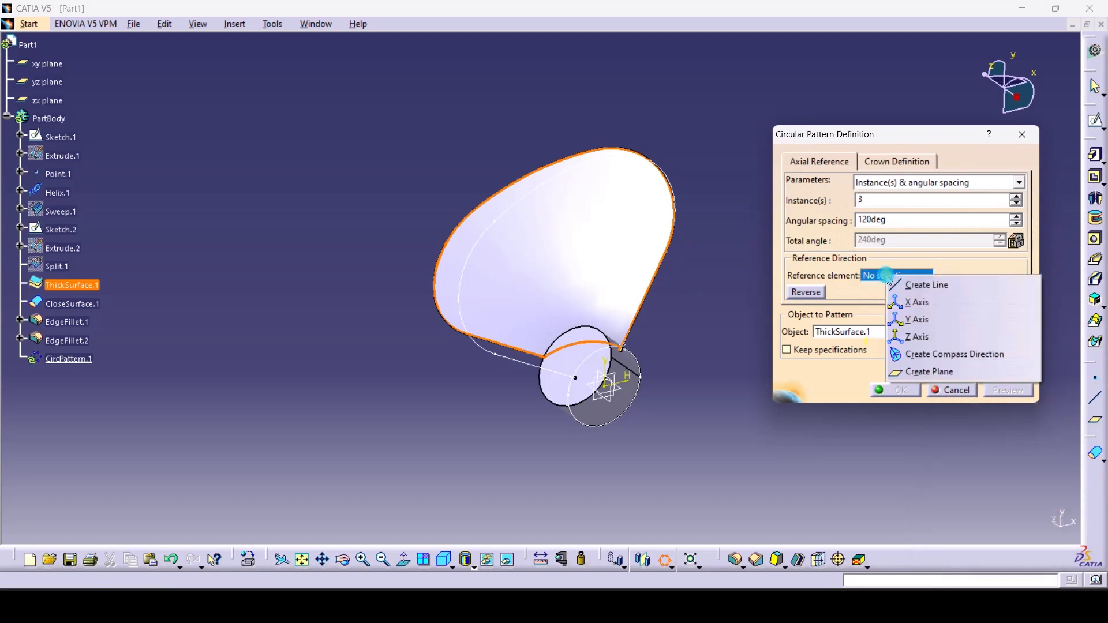
pyautogui.click(934, 338)
pyautogui.click(1018, 395)
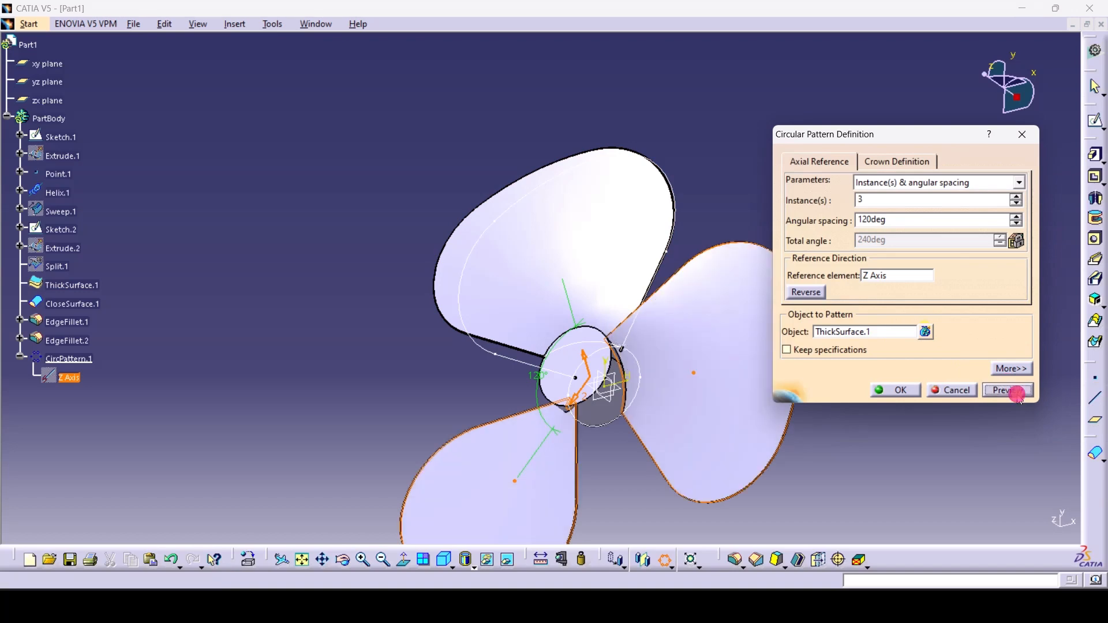
pyautogui.click(902, 392)
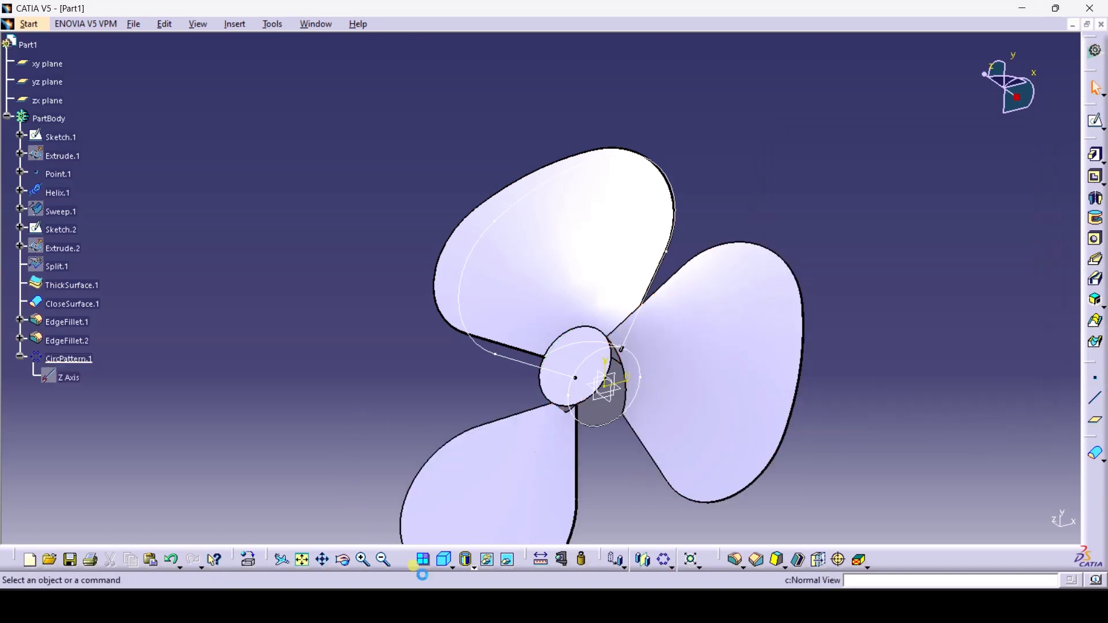
# Orbit and pan around the finished propeller, then open Sketch.2 for editing
pyautogui.click(343, 560)
pyautogui.moveTo(352, 471); pyautogui.dragTo(619, 453)
pyautogui.moveTo(797, 428); pyautogui.dragTo(785, 375, button='middle')
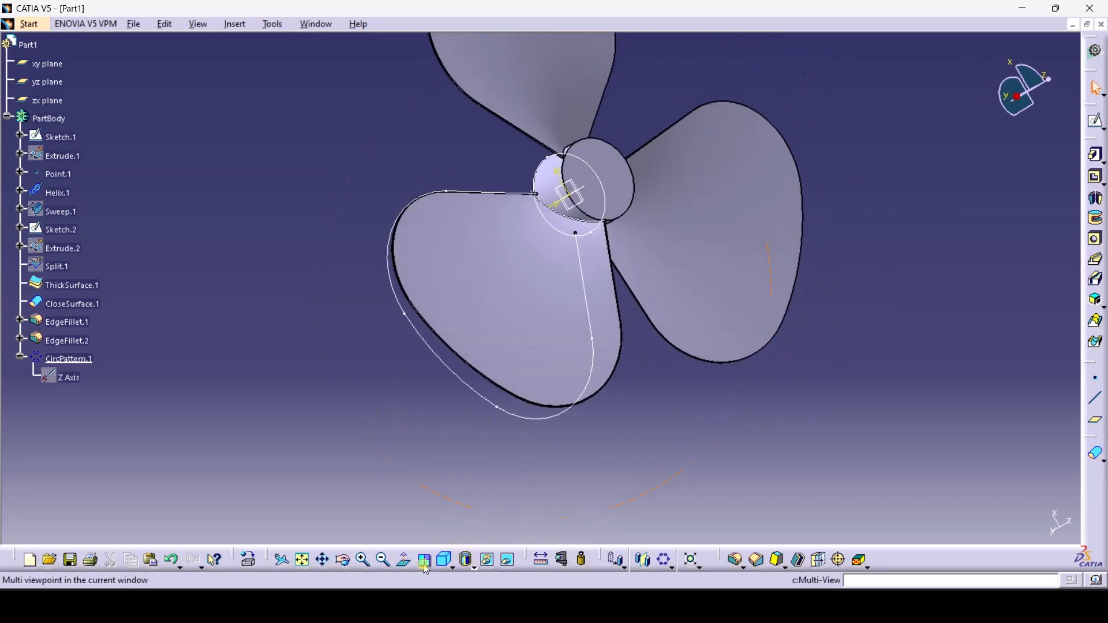
pyautogui.click(425, 561)
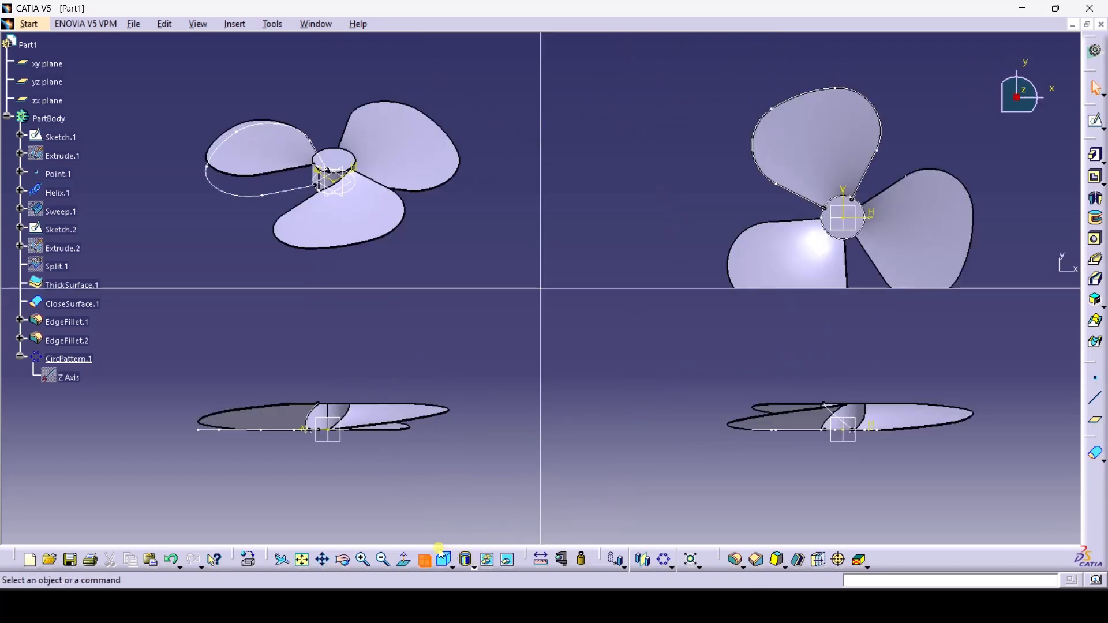
pyautogui.click(425, 565)
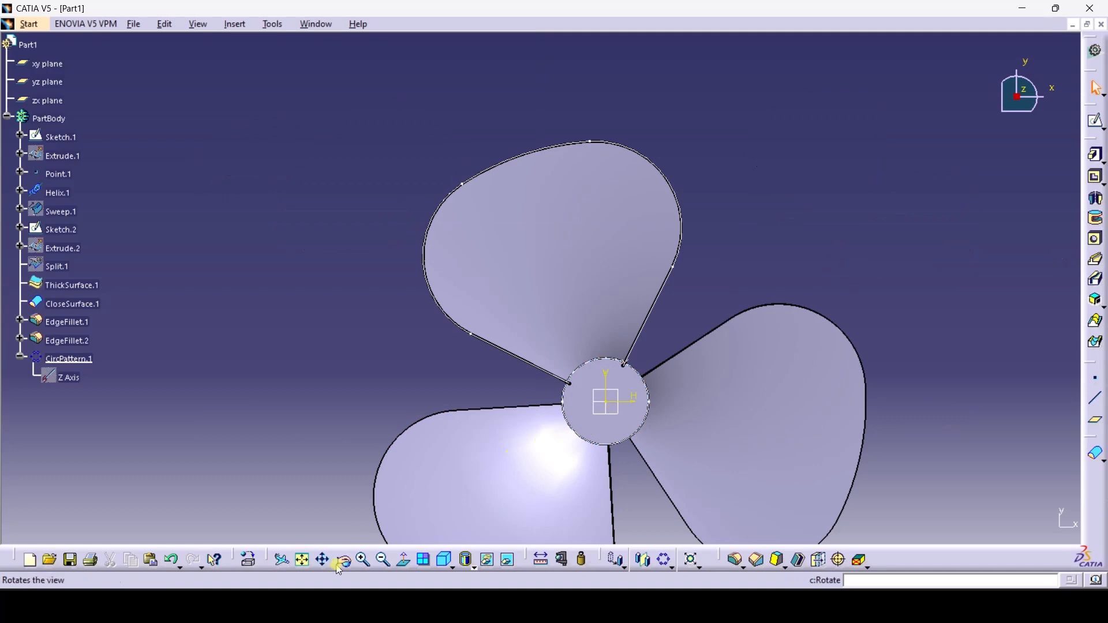
pyautogui.moveTo(319, 406); pyautogui.dragTo(279, 304, button='middle')
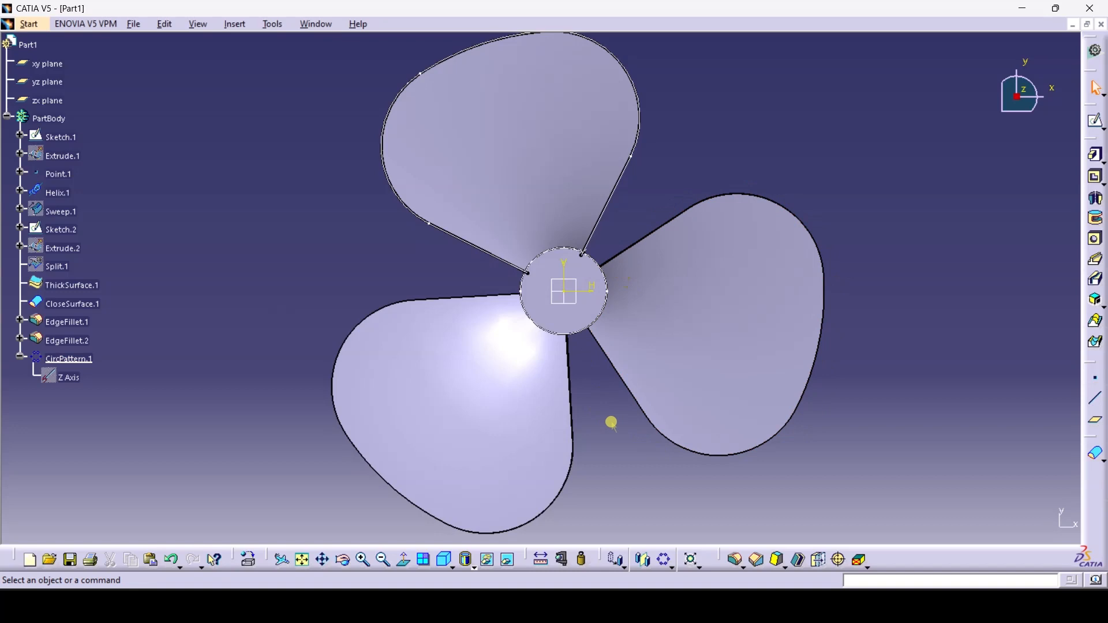
pyautogui.doubleClick(57, 229)
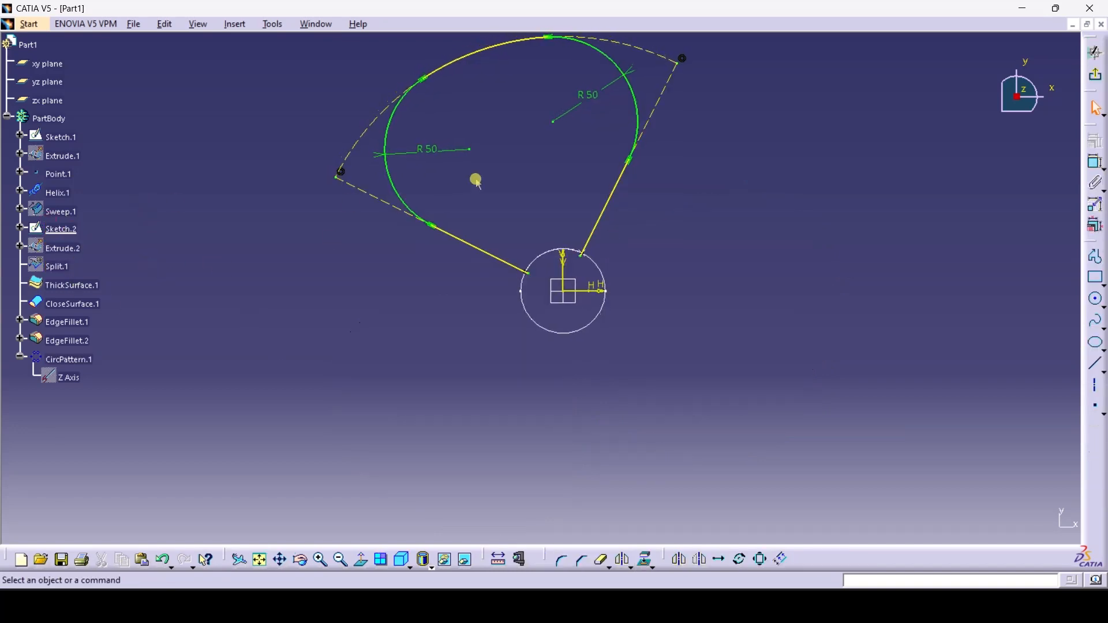
# Change the R 50 corner arc to 5 mm and place a spline's first point at the line end
pyautogui.doubleClick(427, 151)
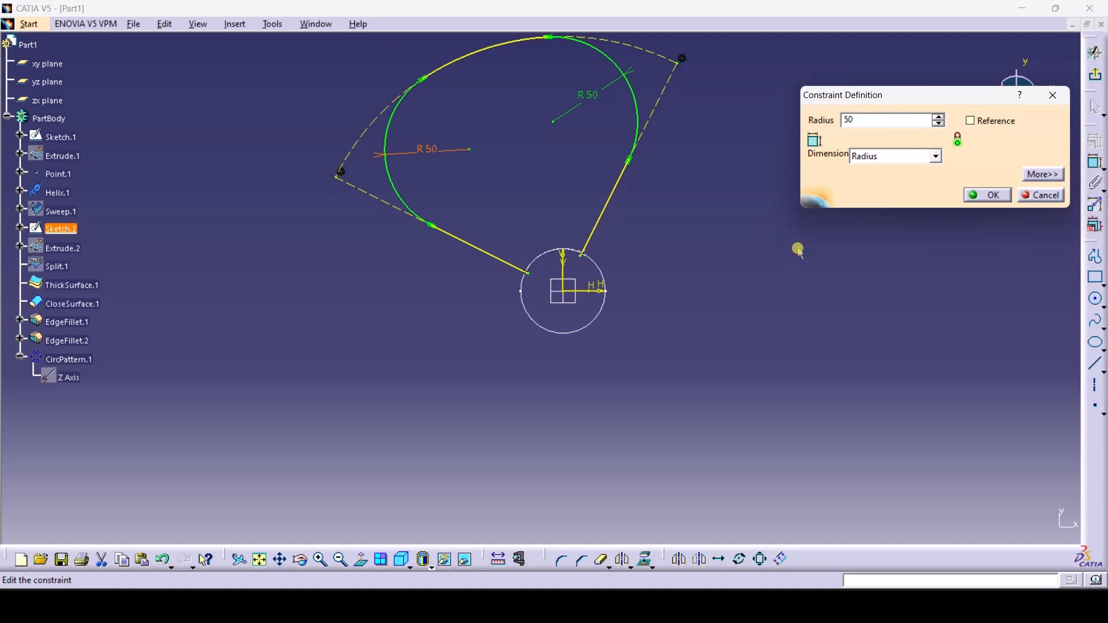
pyautogui.press('BackSpace')
pyautogui.press('BackSpace')
pyautogui.write('5')
pyautogui.press('Return')
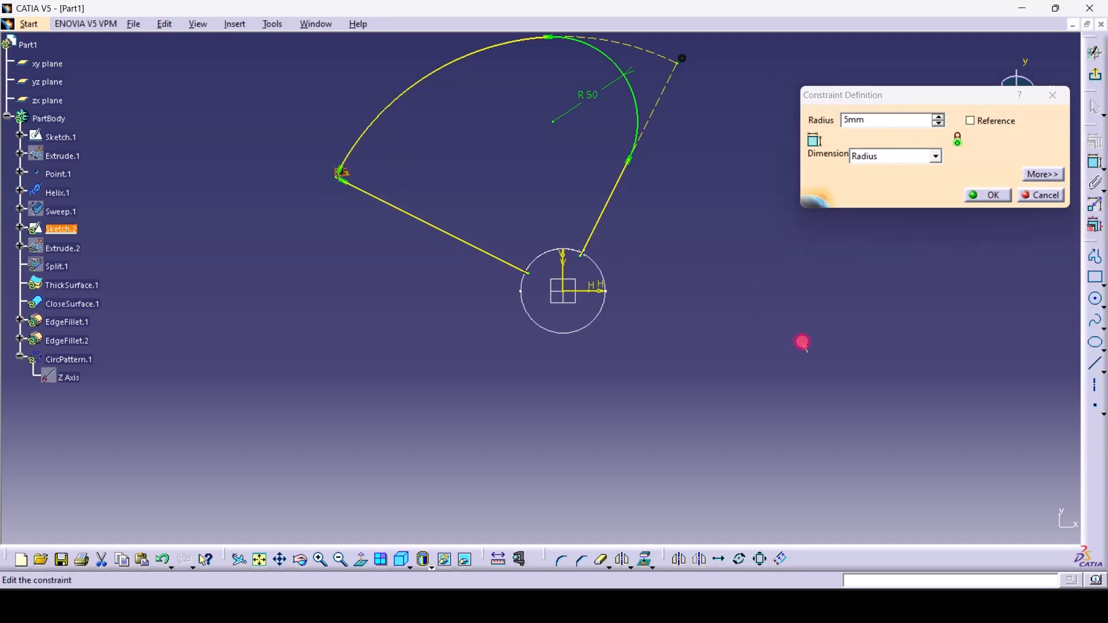
pyautogui.click(987, 195)
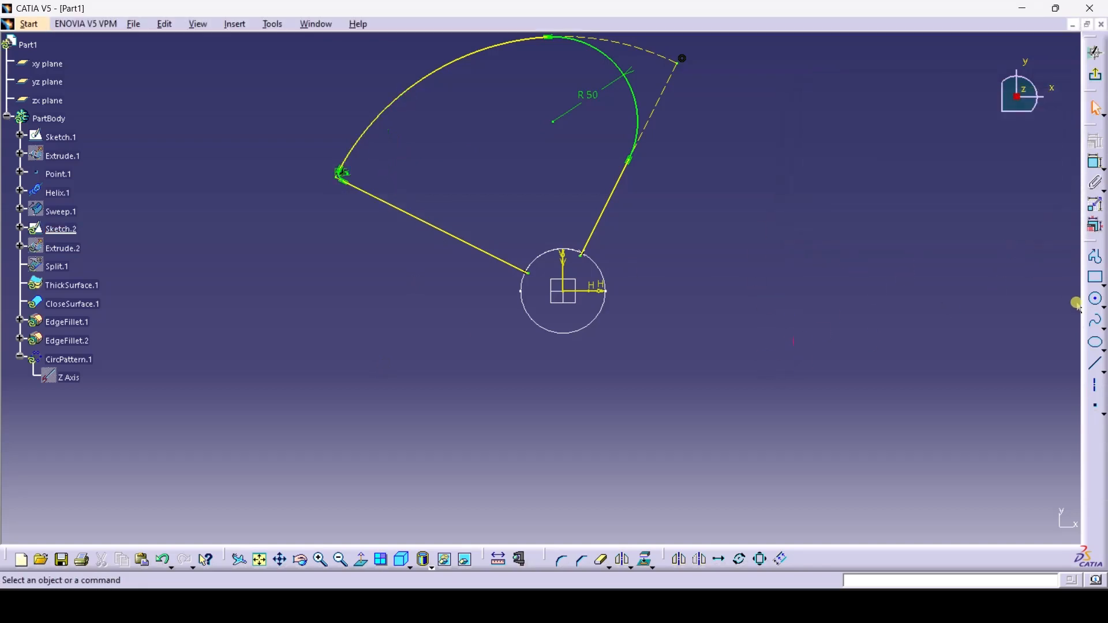
pyautogui.click(1096, 321)
pyautogui.click(526, 266)
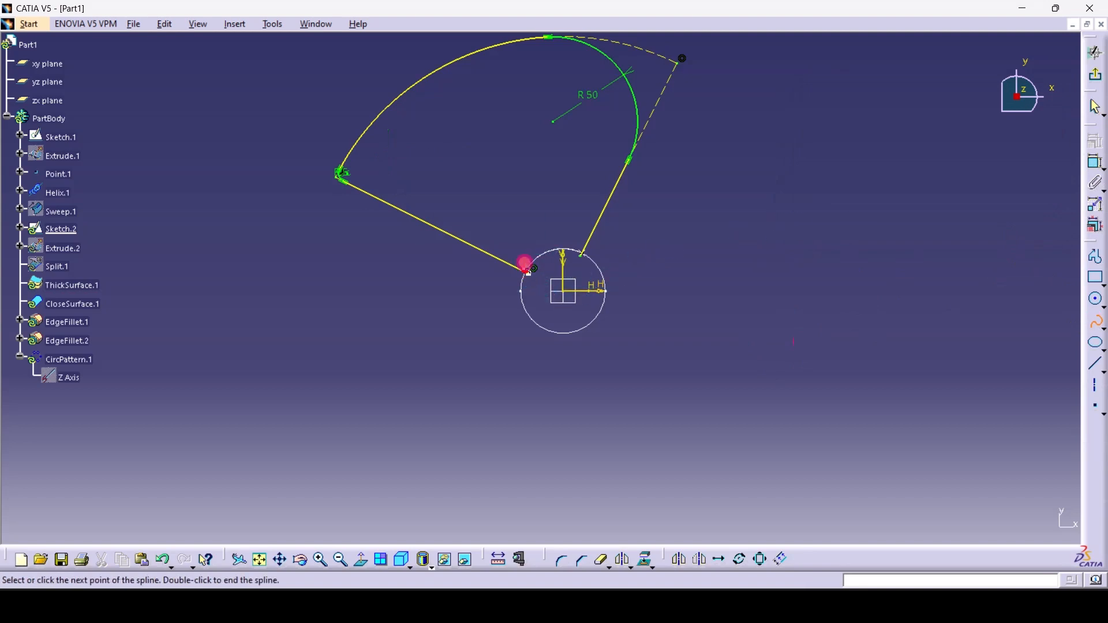
# Draw a spline from the line end through a middle point to the arc's end
pyautogui.click(490, 217)
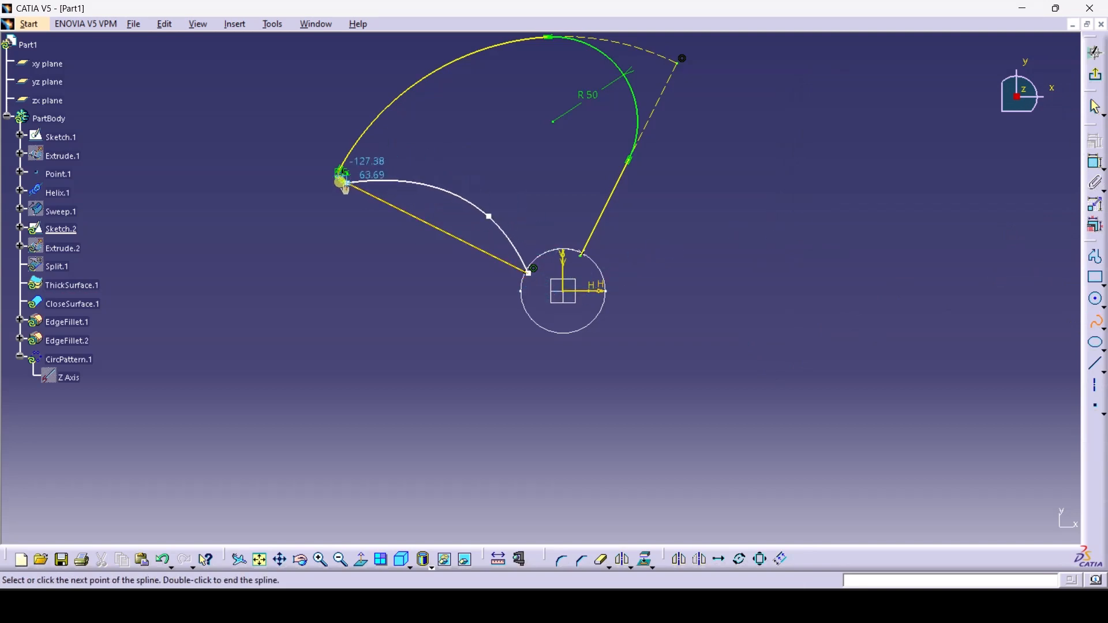
pyautogui.click(196, 24)
pyautogui.click(303, 250)
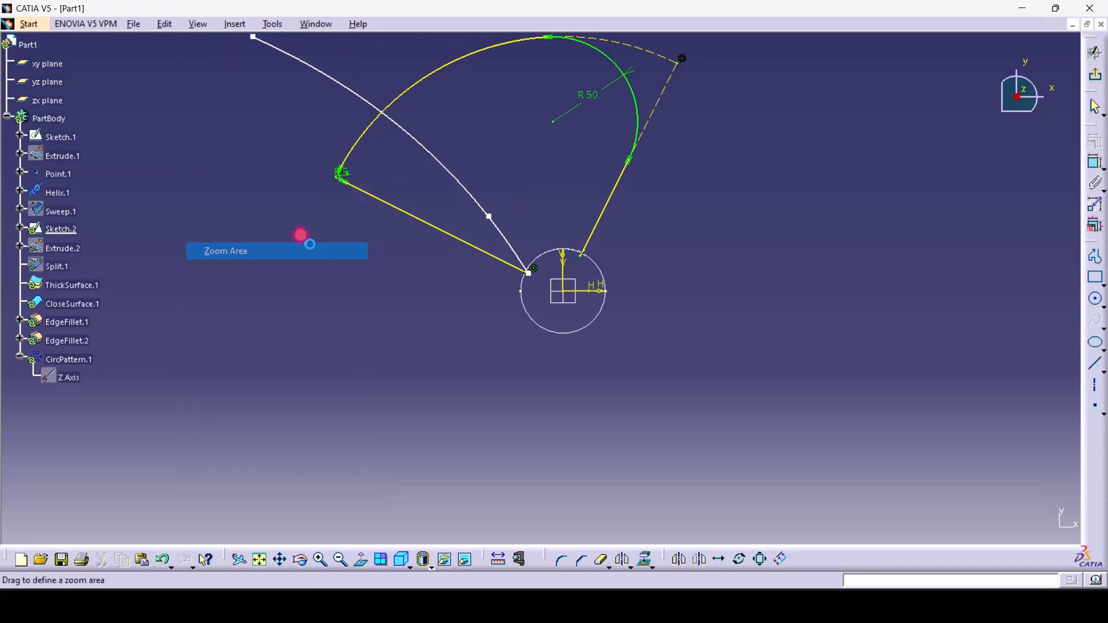
pyautogui.moveTo(335, 178); pyautogui.dragTo(366, 218)
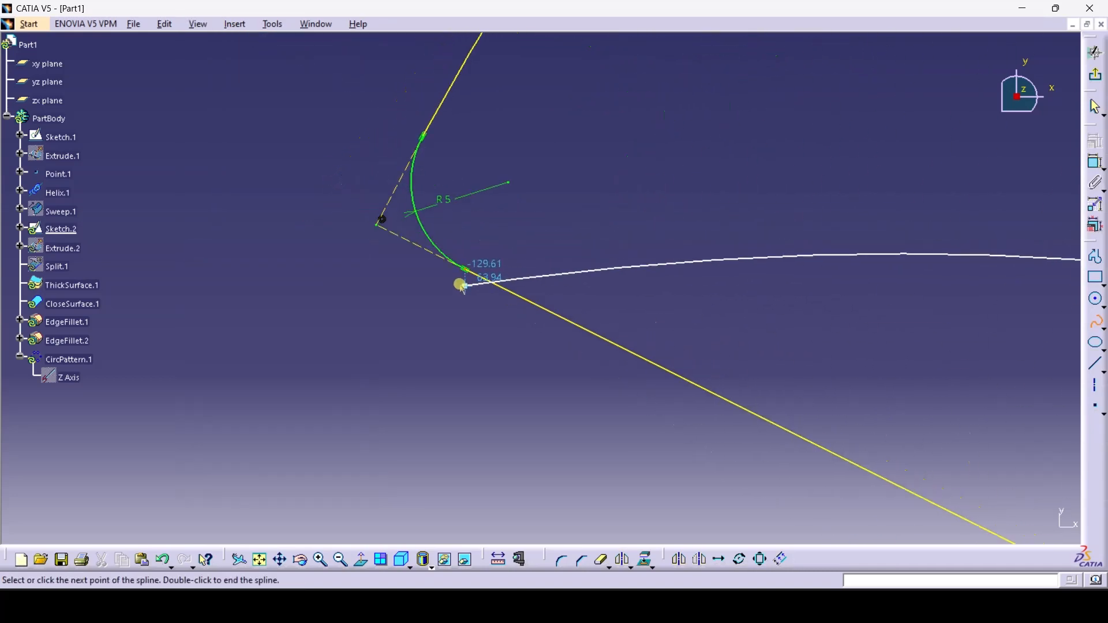
pyautogui.click(460, 269)
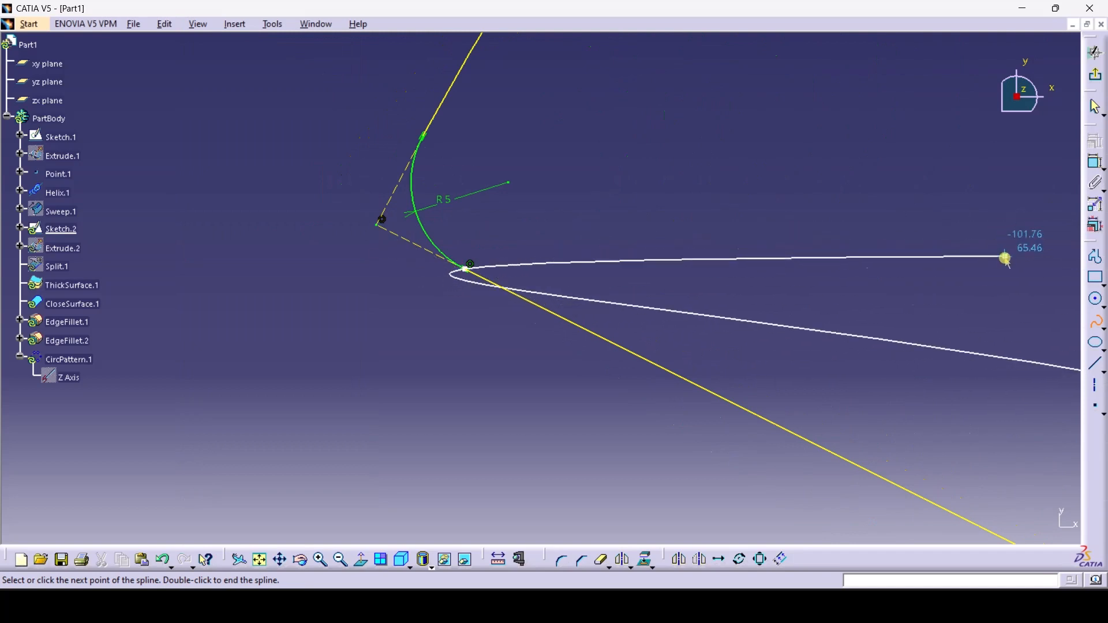
pyautogui.click(1095, 323)
# Pull the spline's middle point up-left to curve the blade's lower edge
pyautogui.click(511, 378)
pyautogui.click(332, 551)
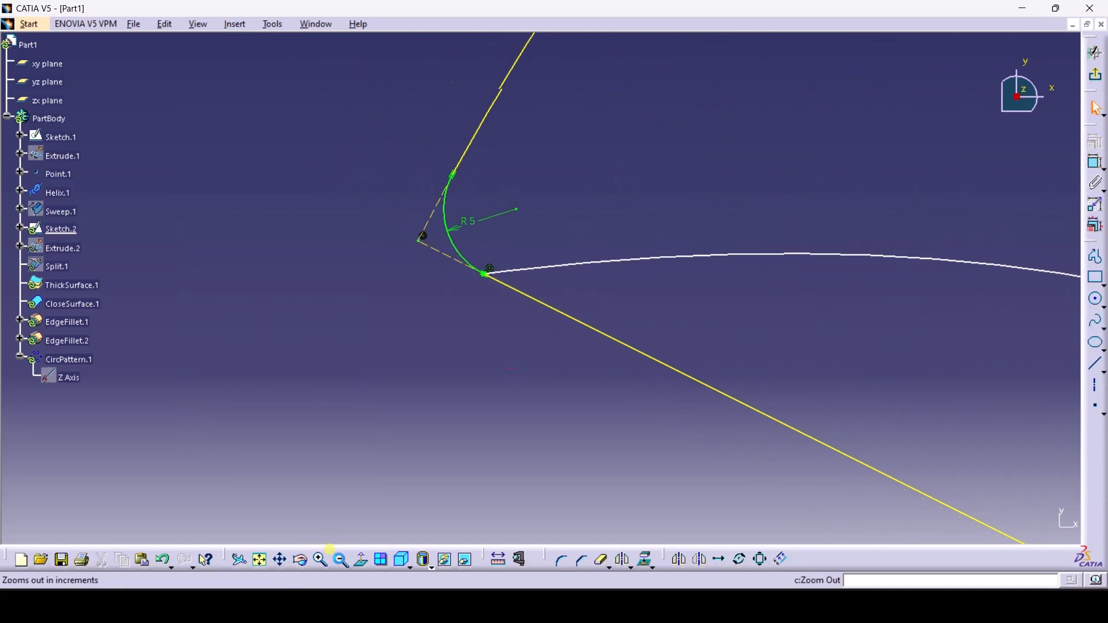
pyautogui.click(332, 552)
pyautogui.click(260, 566)
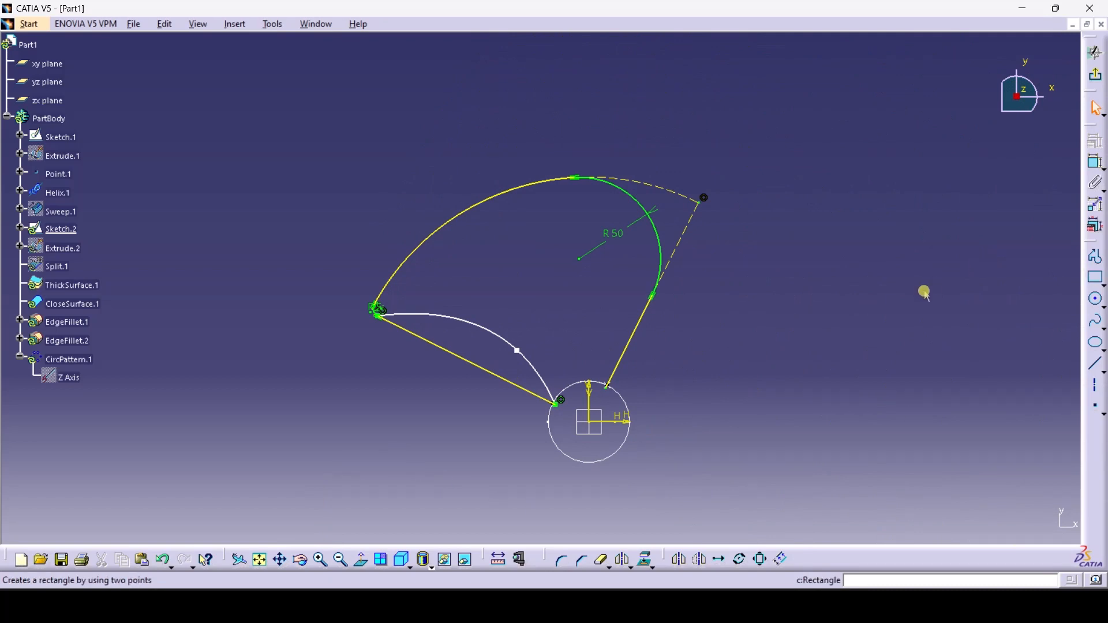
pyautogui.moveTo(522, 356); pyautogui.dragTo(490, 336)
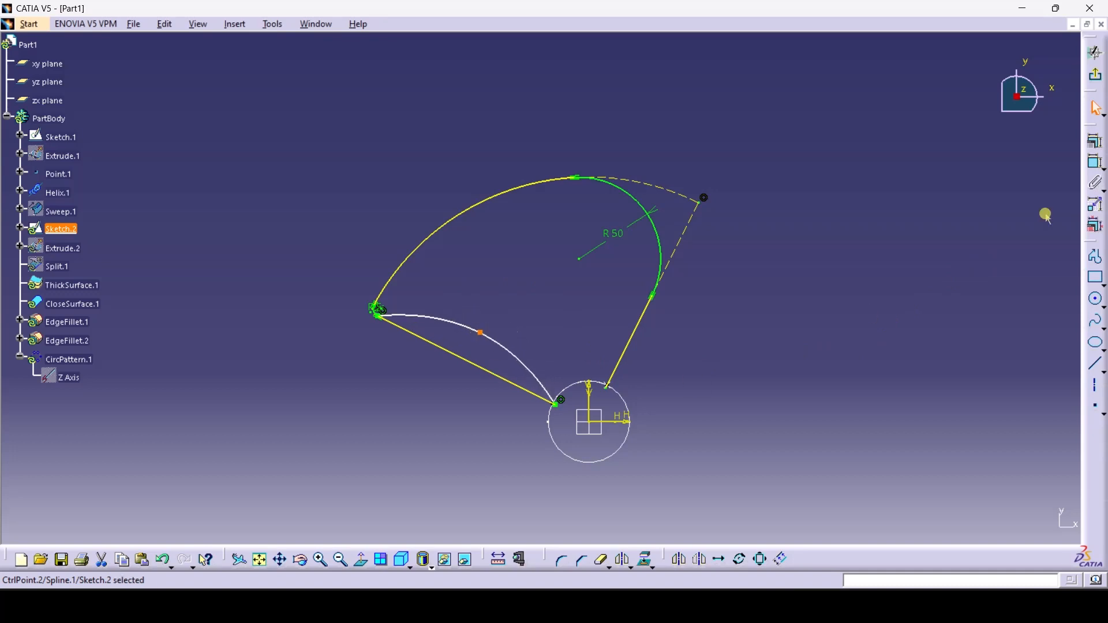
# Dimension the lower line to 20 mm, make the lower-left line construction, and exit the sketch
pyautogui.click(1095, 162)
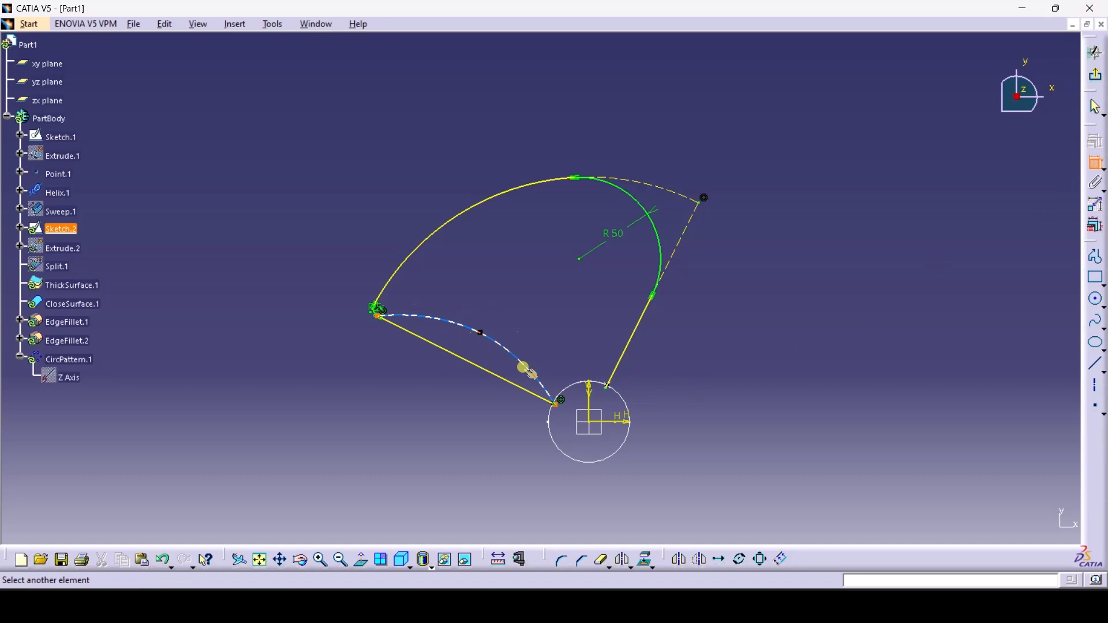
pyautogui.click(470, 362)
pyautogui.click(683, 457)
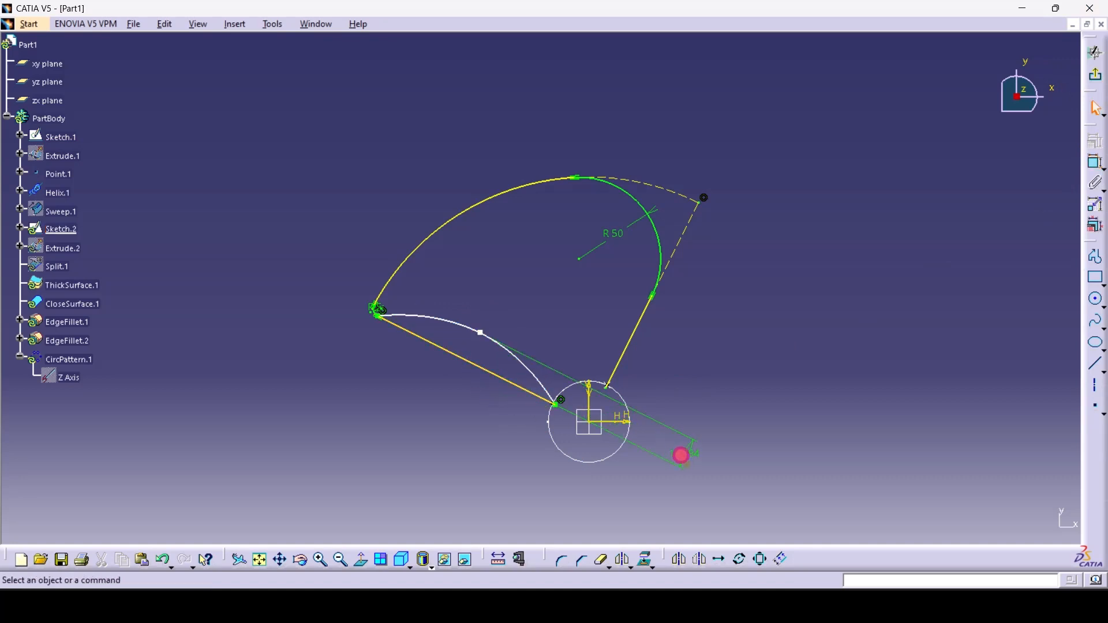
pyautogui.doubleClick(680, 454)
pyautogui.write('20')
pyautogui.press('Return')
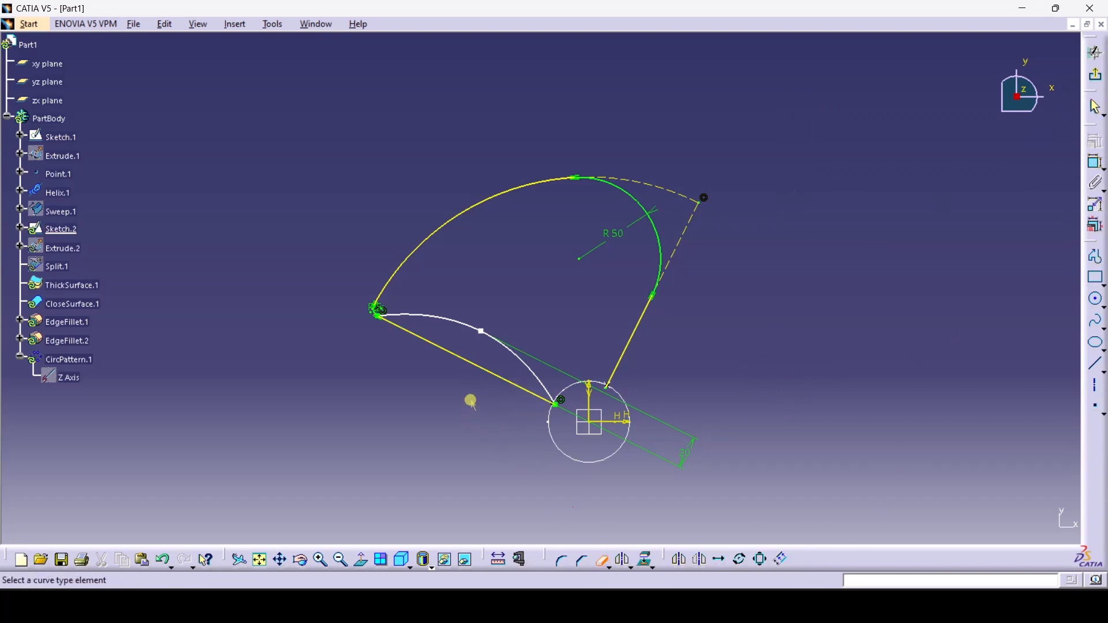
pyautogui.click(476, 368)
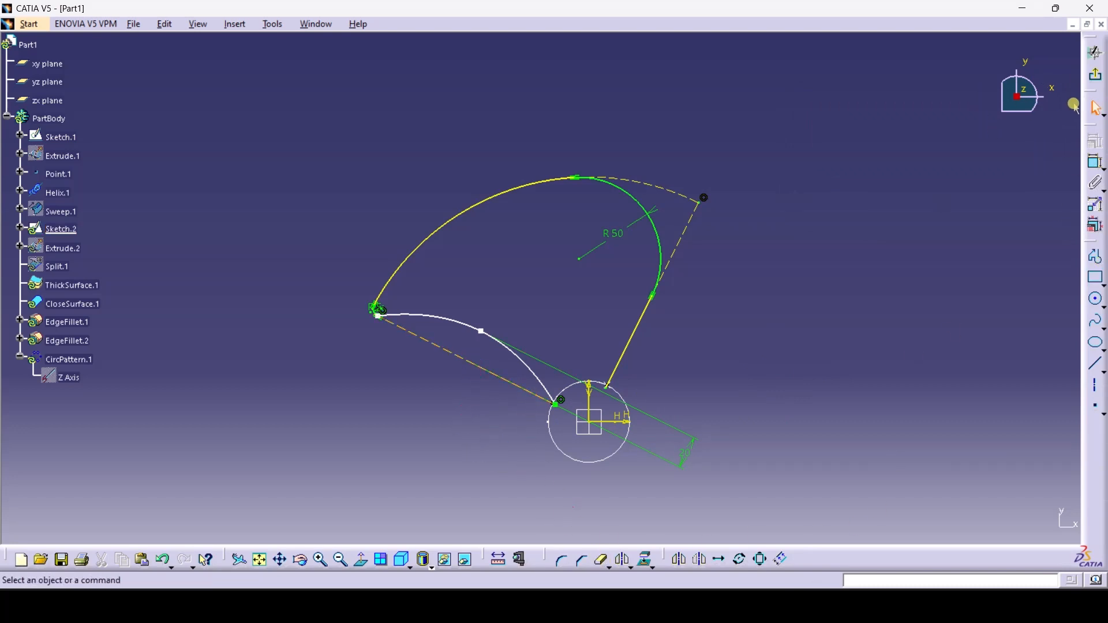
pyautogui.click(1096, 76)
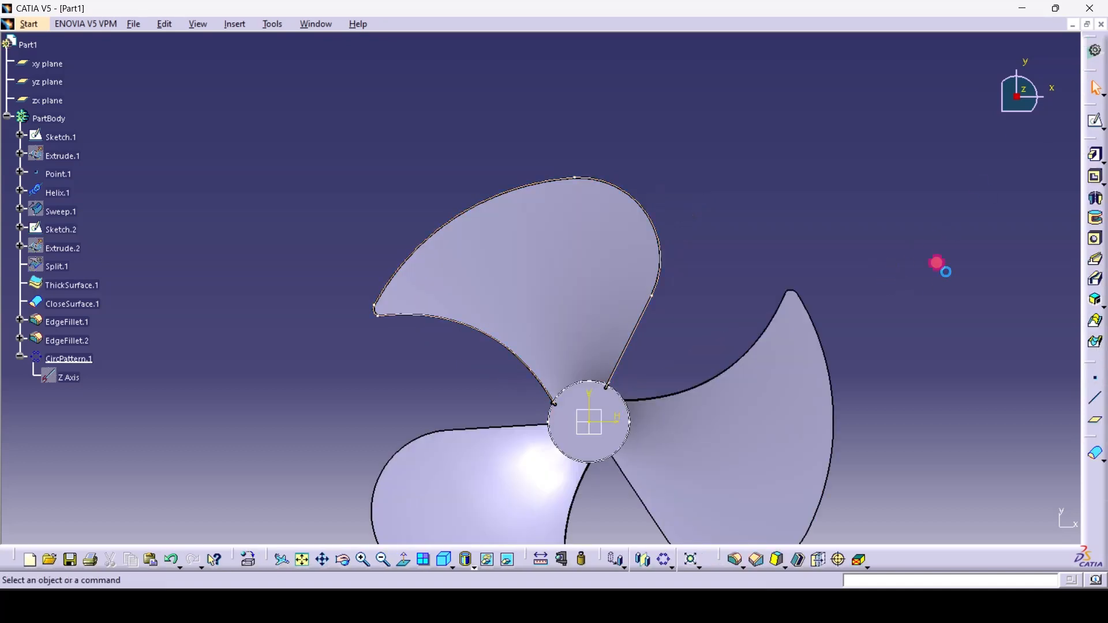
pyautogui.click(324, 567)
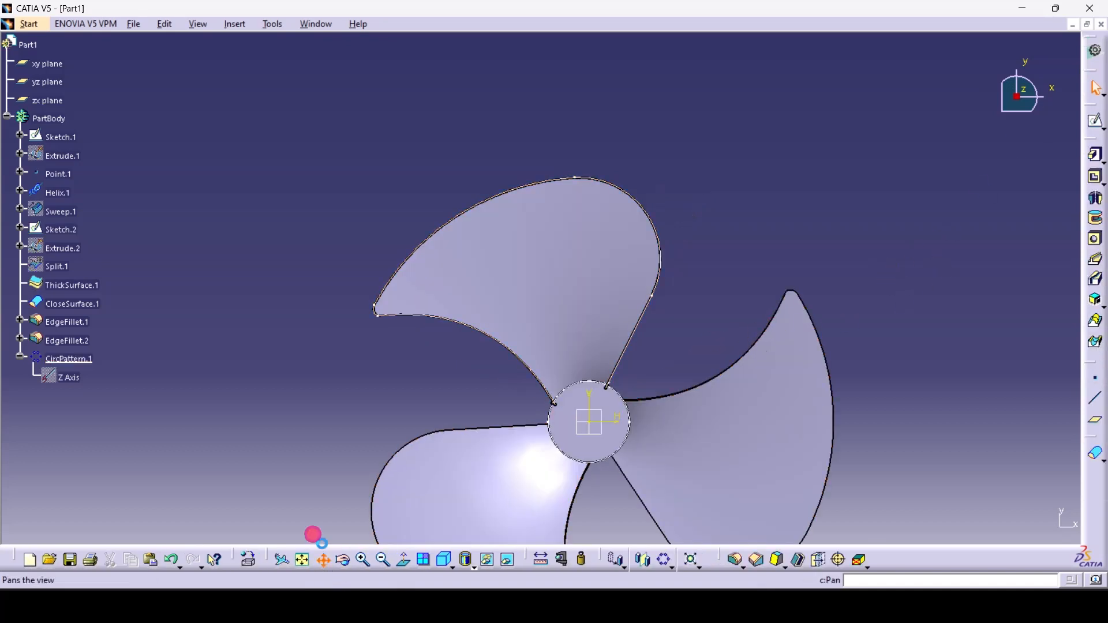
pyautogui.moveTo(306, 426); pyautogui.dragTo(275, 286)
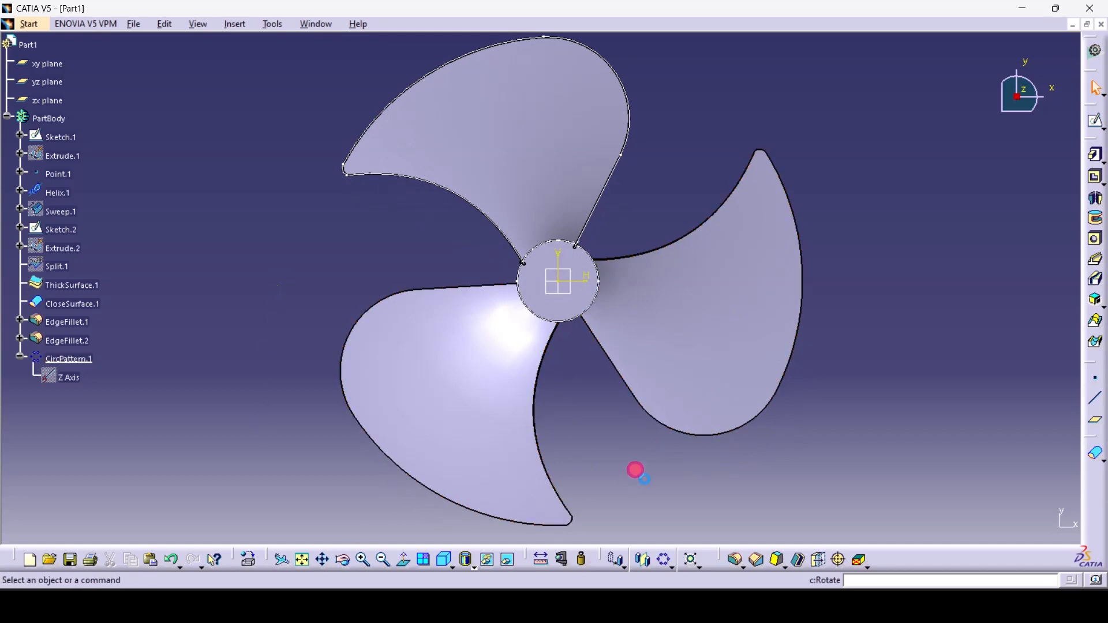
pyautogui.click(343, 559)
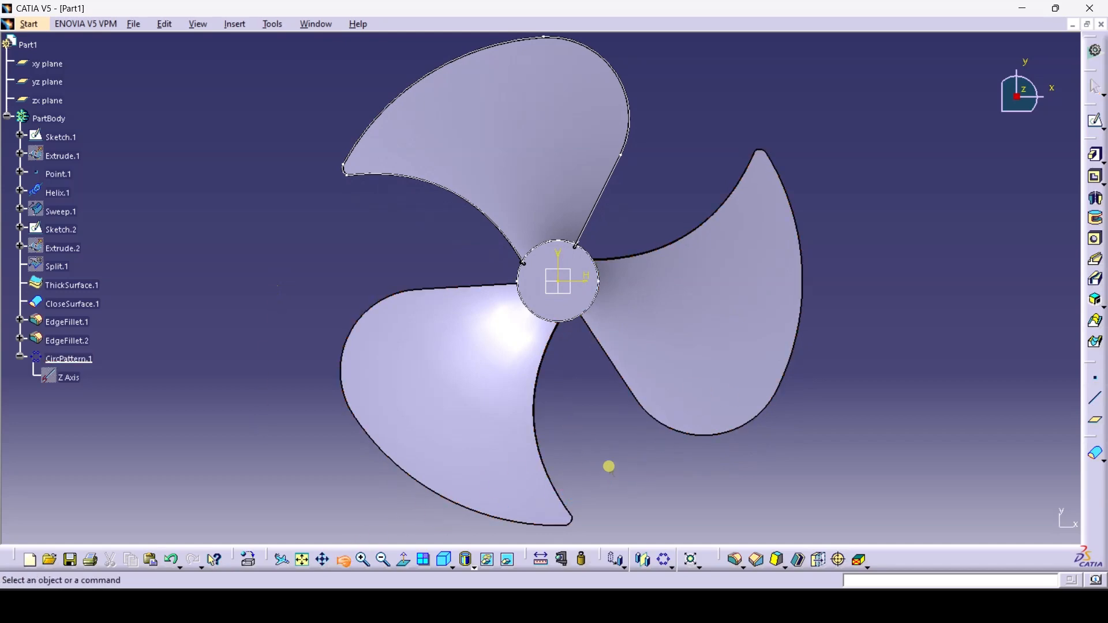
pyautogui.moveTo(609, 466)
pyautogui.mouseDown()
pyautogui.moveTo(562, 427)
pyautogui.moveTo(526, 217)
pyautogui.moveTo(490, 109)
pyautogui.moveTo(588, 104)
pyautogui.moveTo(508, 184)
pyautogui.moveTo(564, 314)
pyautogui.moveTo(720, 286)
pyautogui.moveTo(529, 180)
pyautogui.moveTo(732, 396)
pyautogui.moveTo(697, 473)
pyautogui.moveTo(547, 173)
pyautogui.moveTo(605, 220)
pyautogui.moveTo(485, 290)
pyautogui.mouseUp()
# Hide Sketch.1, Sketch.2 and the helix
pyautogui.click(467, 269)
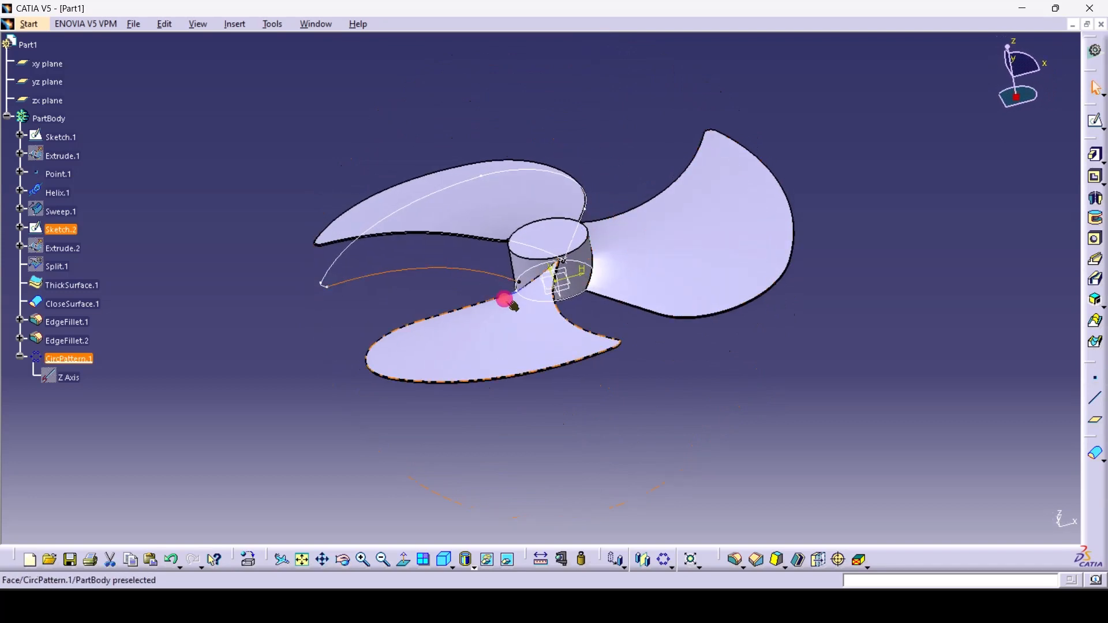
pyautogui.keyDown('ctrl'); pyautogui.click(580, 296); pyautogui.keyUp('ctrl')
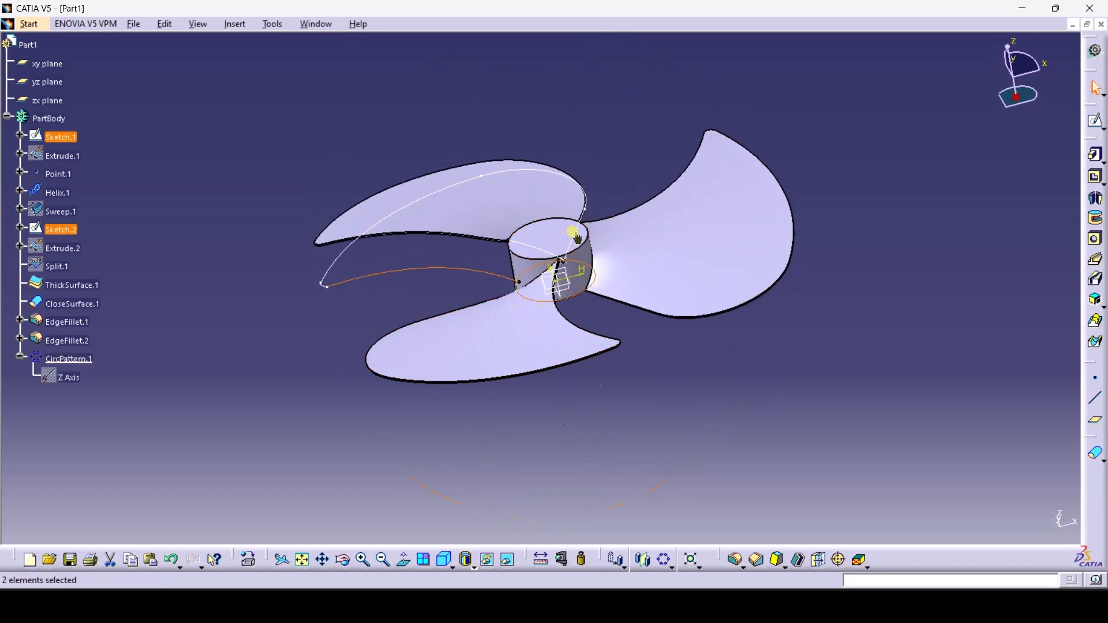
pyautogui.rightClick(539, 252)
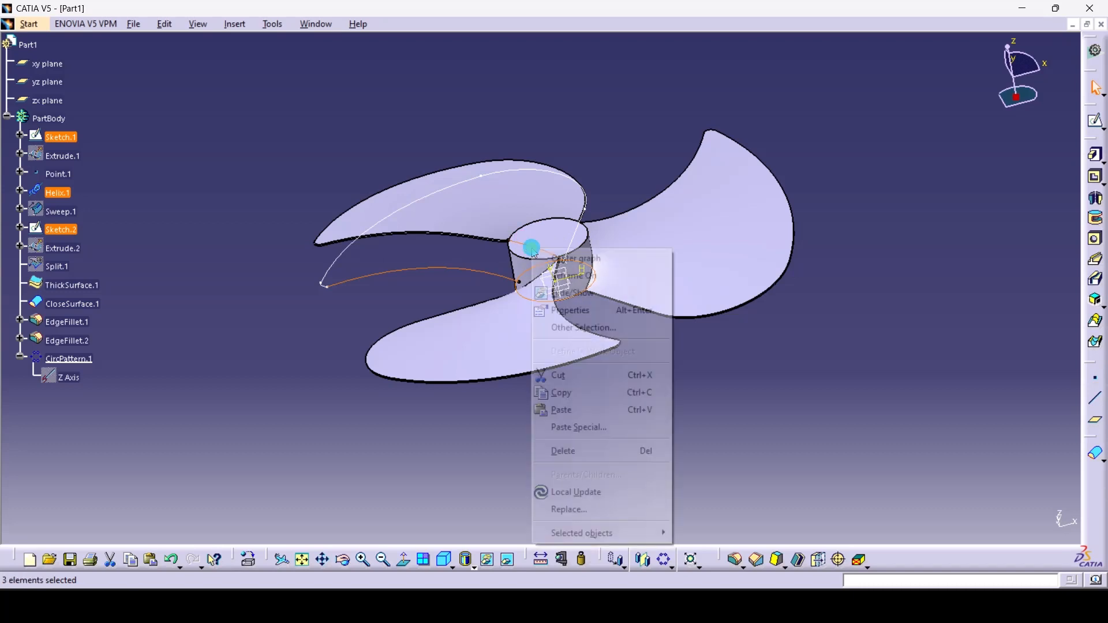
pyautogui.click(577, 292)
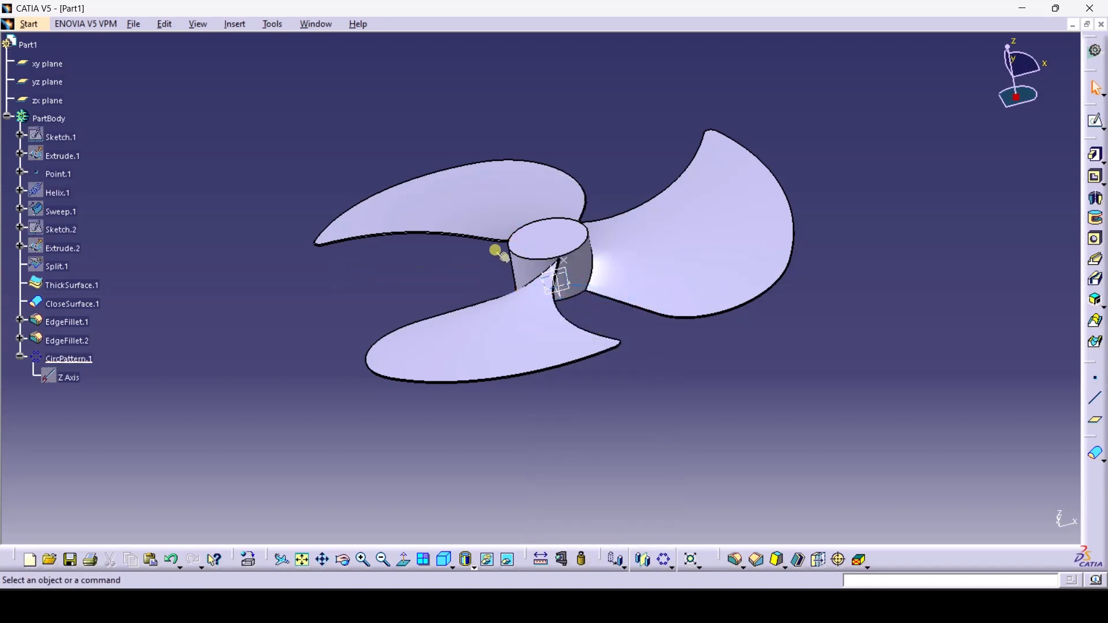
# Hide the three reference planes and Point.1, then orbit to inspect the propeller solid
pyautogui.click(50, 102)
pyautogui.keyDown('ctrl'); pyautogui.click(46, 81); pyautogui.keyUp('ctrl')
pyautogui.keyDown('ctrl'); pyautogui.click(46, 65); pyautogui.keyUp('ctrl')
pyautogui.rightClick(53, 68)
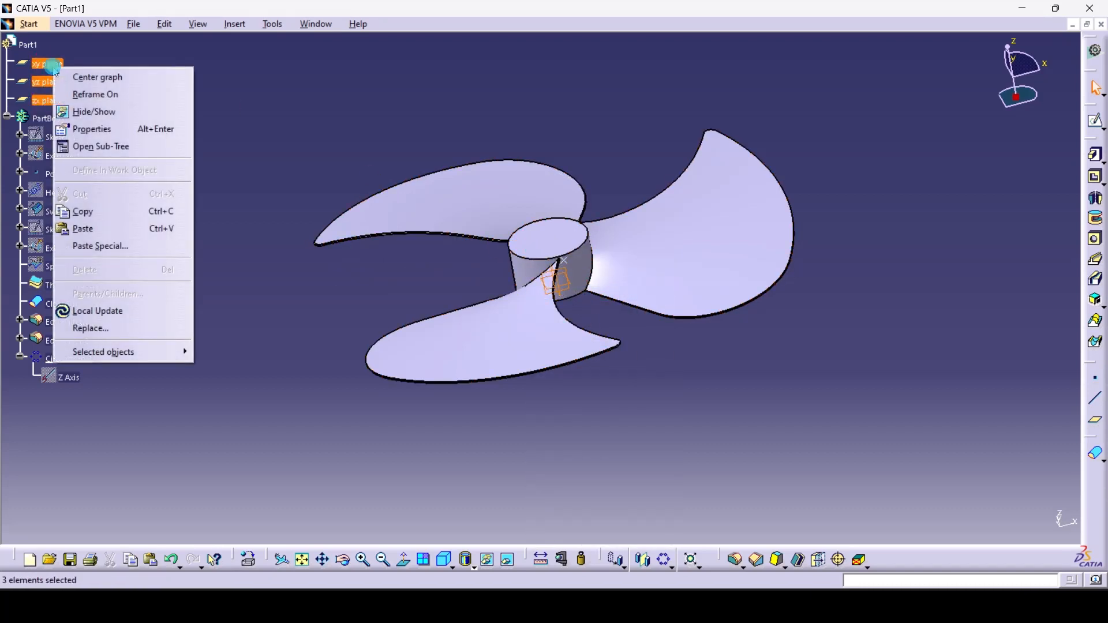
pyautogui.click(101, 111)
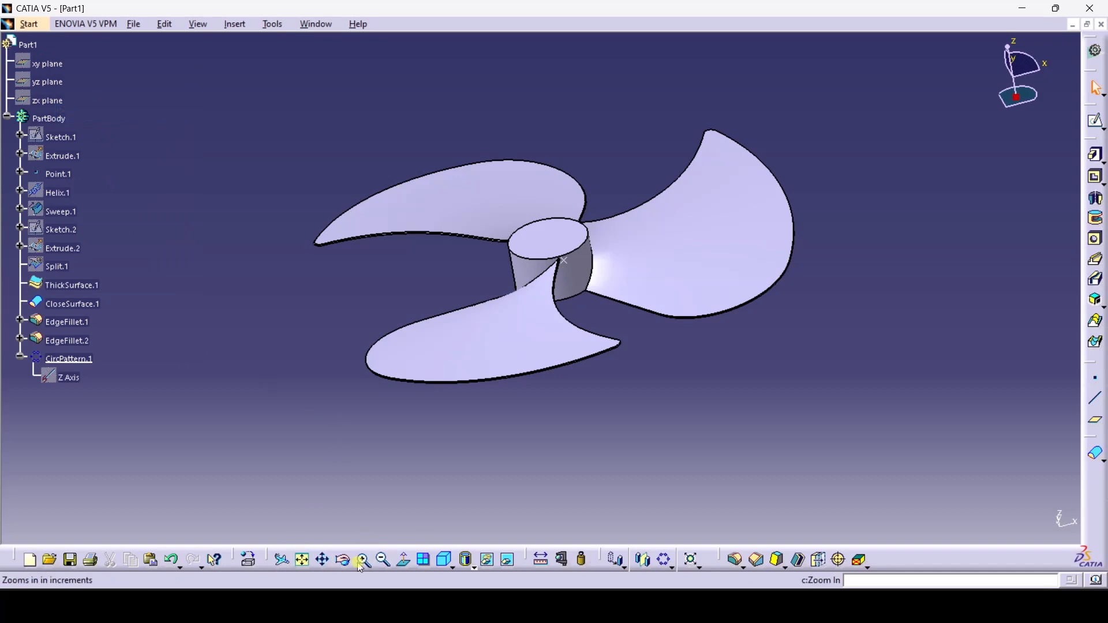
pyautogui.rightClick(49, 168)
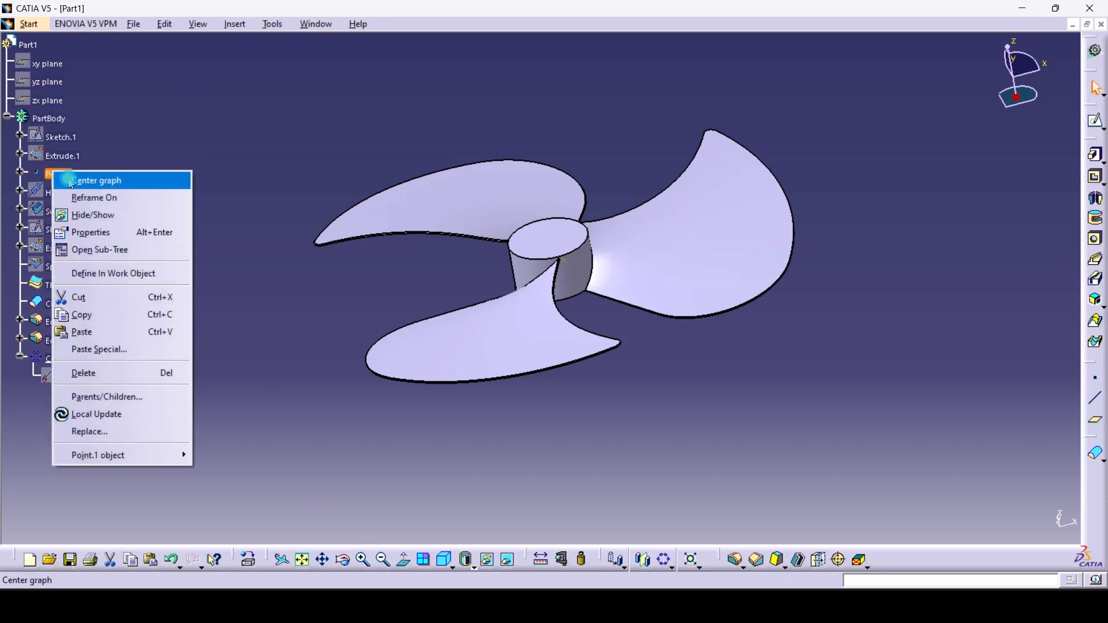
pyautogui.click(116, 216)
pyautogui.moveTo(352, 568); pyautogui.dragTo(640, 293)
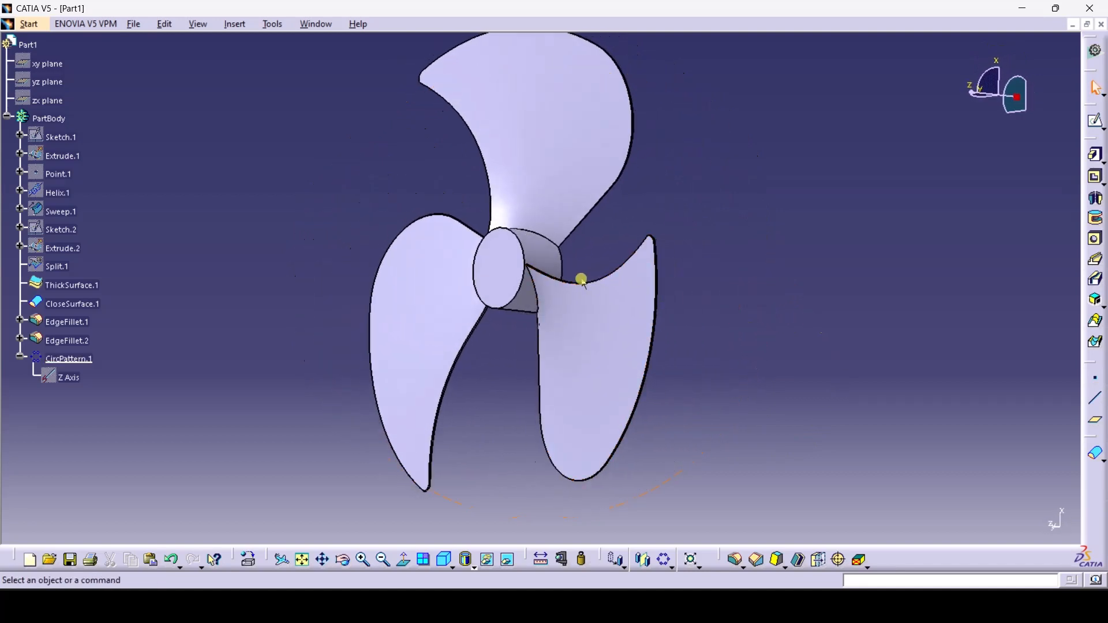